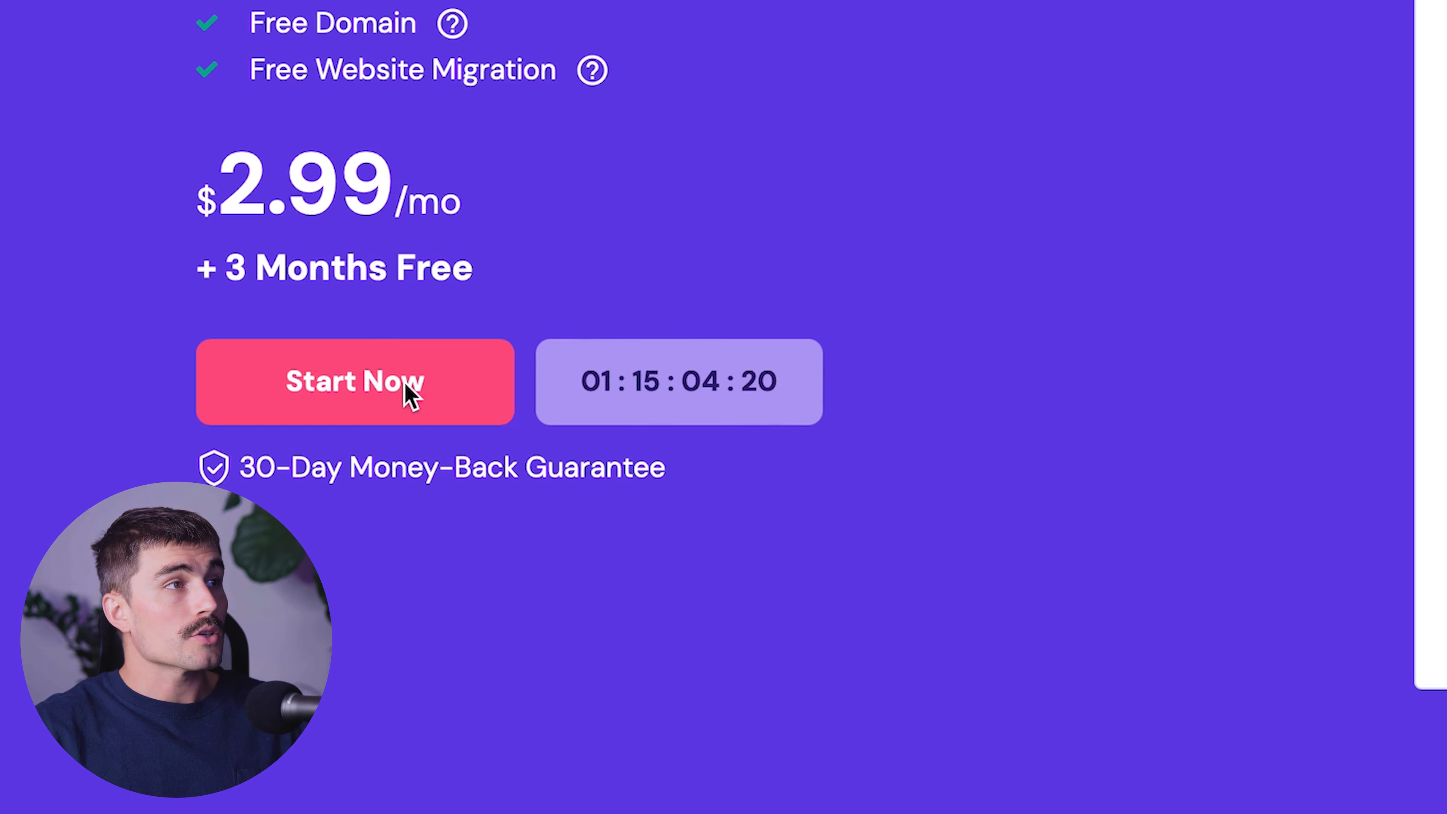
Open the hosting plans, compare the features of each tier and choose the Premium plan.
left_click(405, 383)
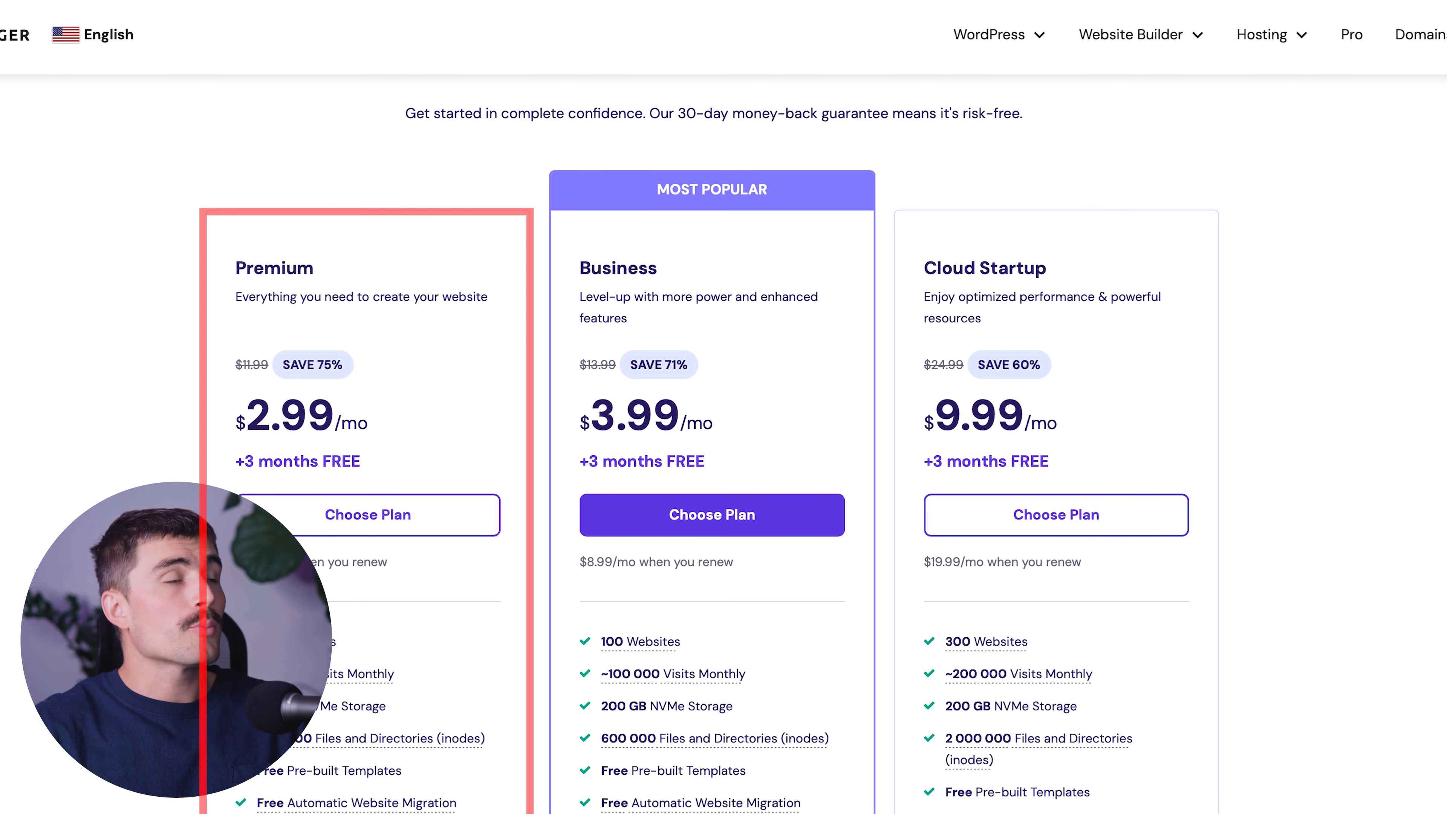
scroll(28, 569, "down", 3)
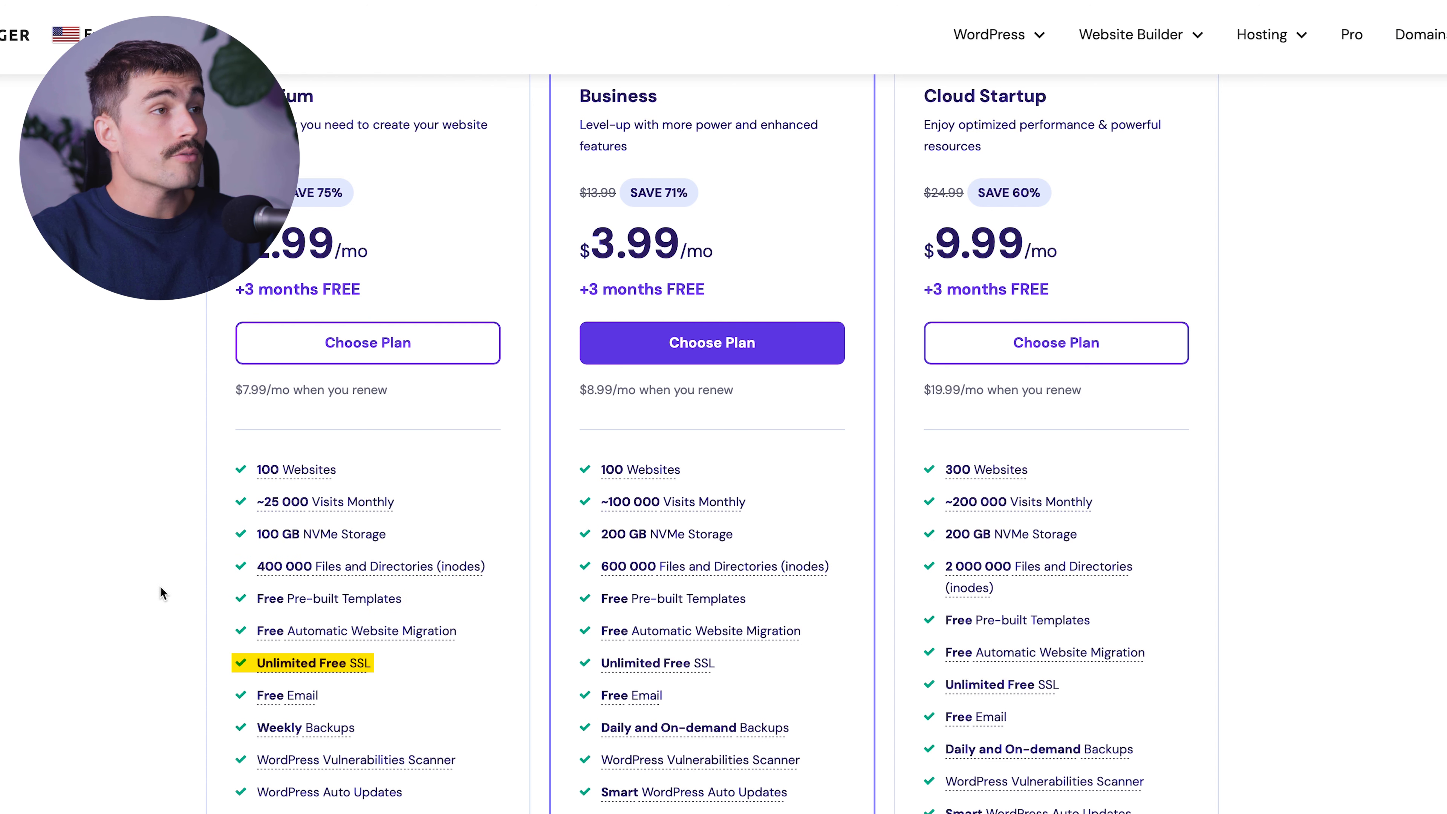
scroll(112, 638, "down", 5)
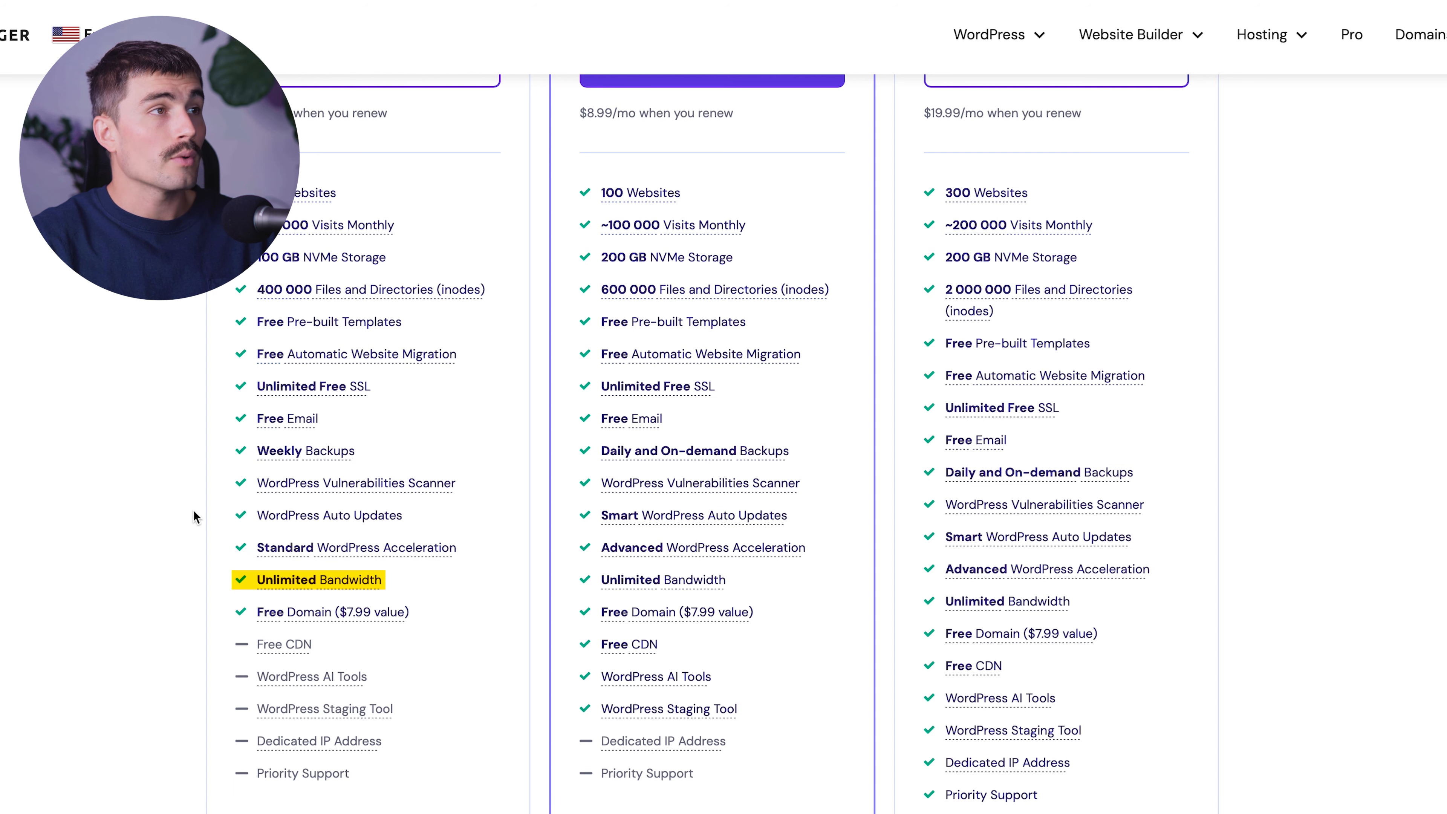
scroll(194, 510, "up", 6)
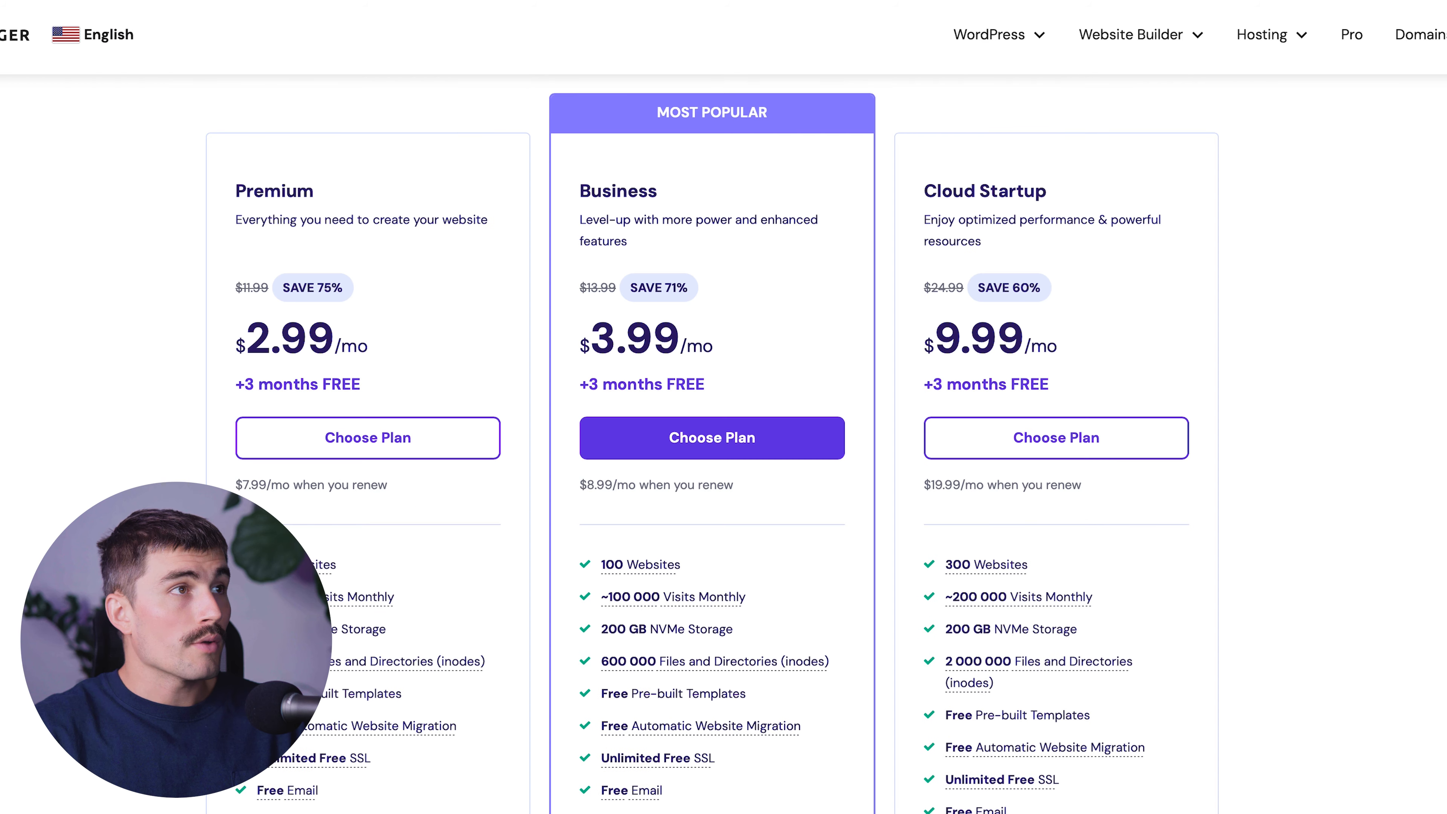
left_click(342, 449)
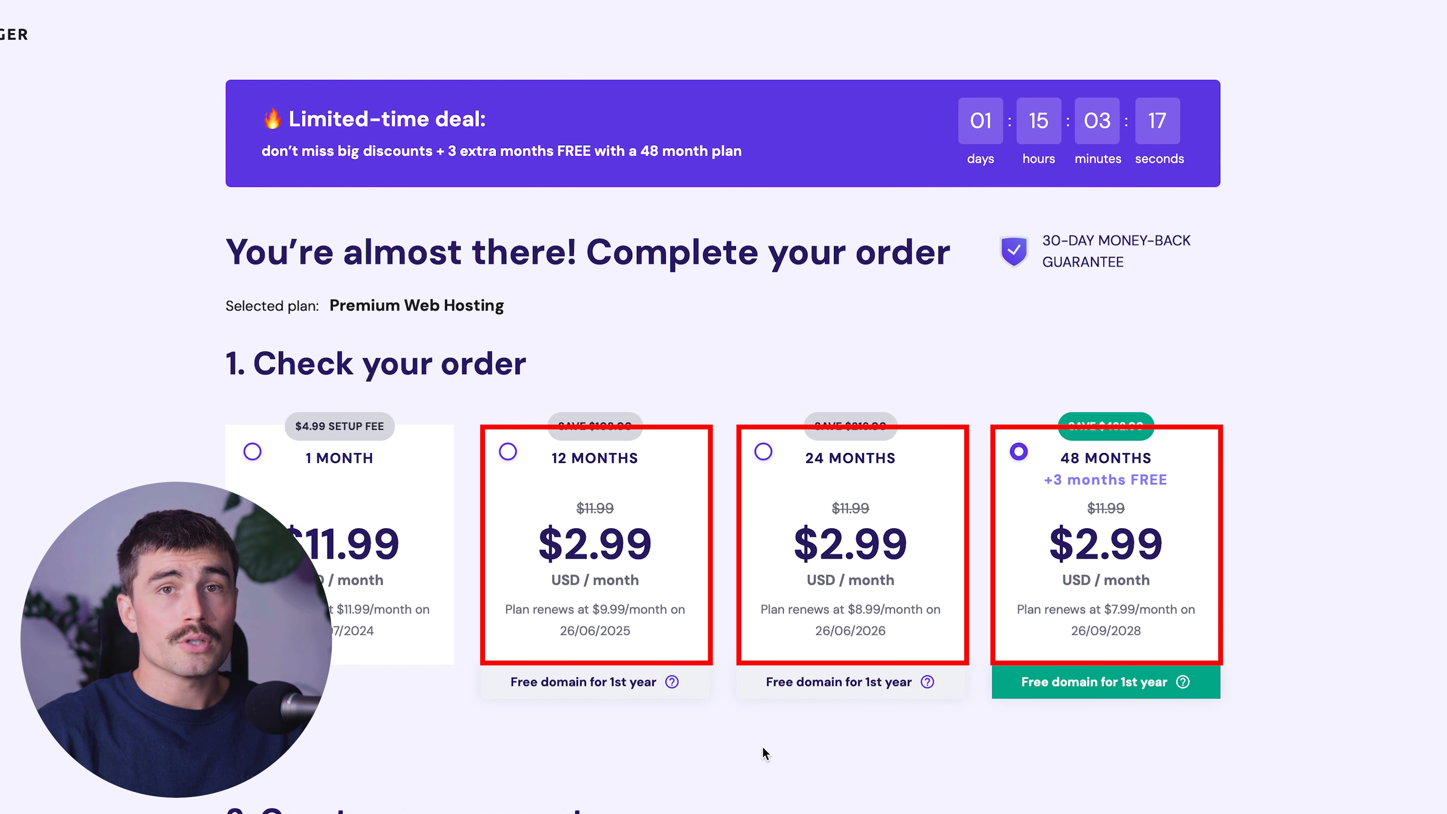
Select the 12-month billing period for the Premium plan and apply the coupon code MYFIRSTWEBSITE to the order.
left_click(507, 451)
scroll(805, 753, "down", 15)
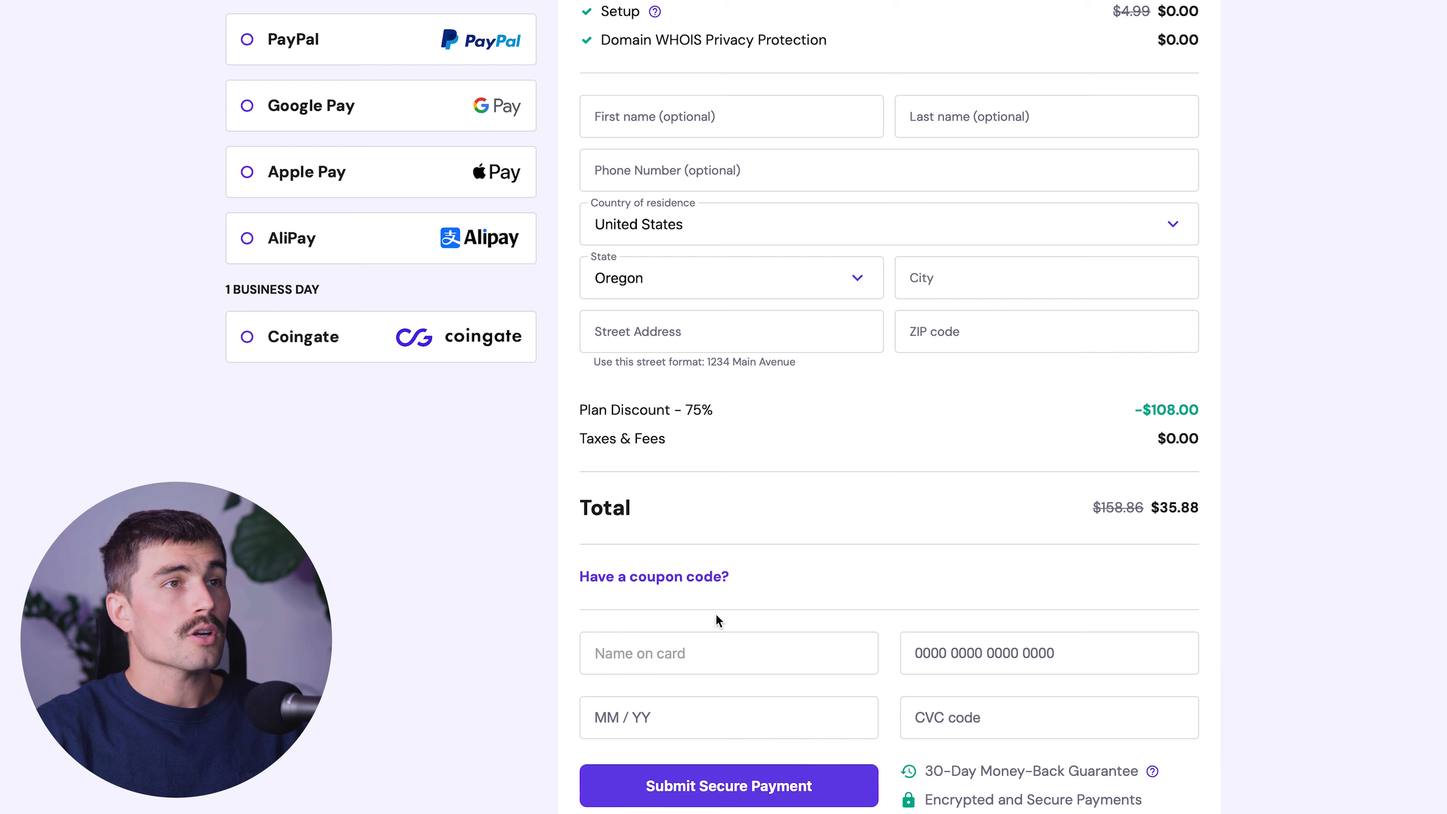
scroll(716, 614, "down", 1)
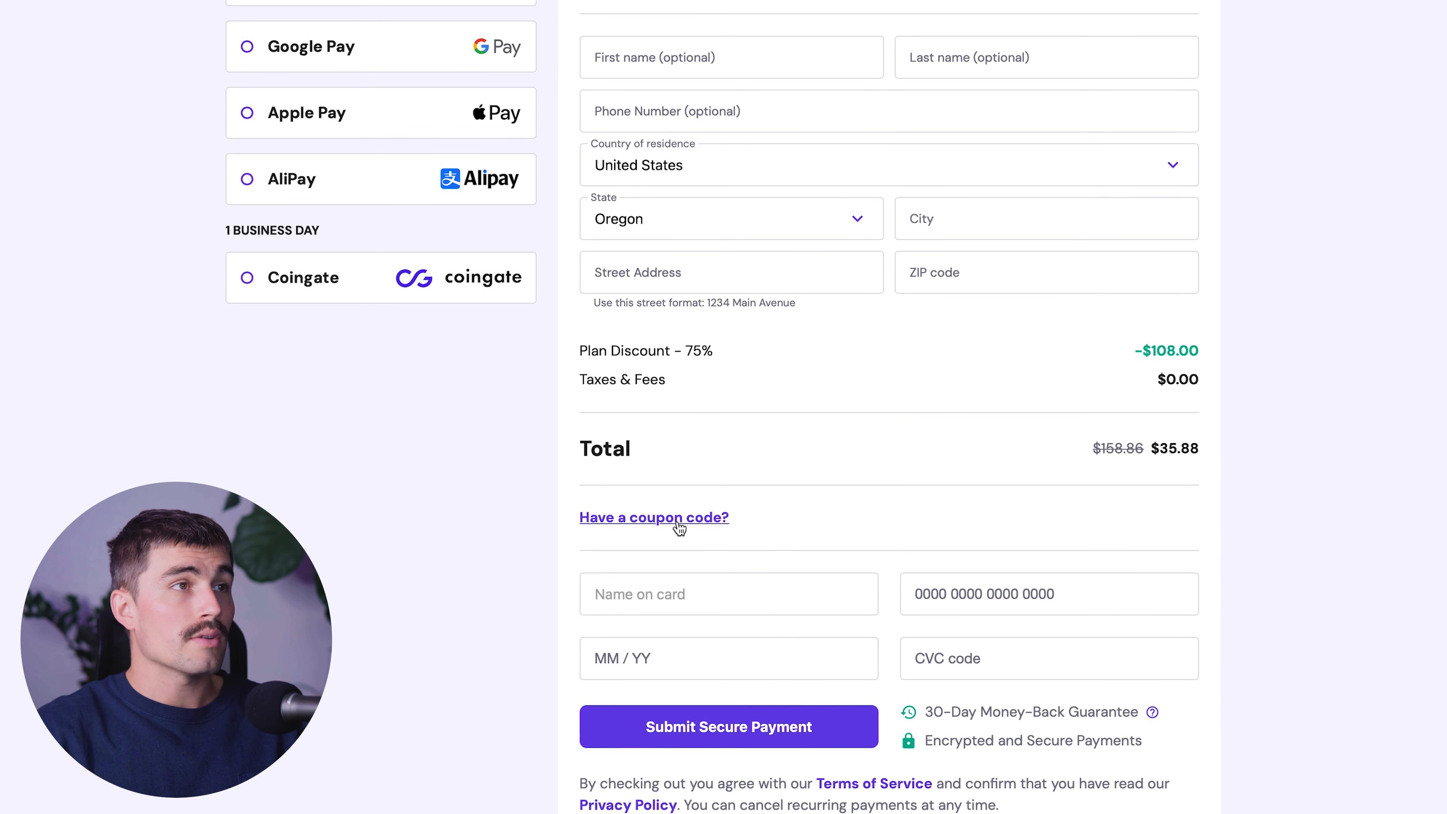
left_click(664, 519)
left_click(656, 581)
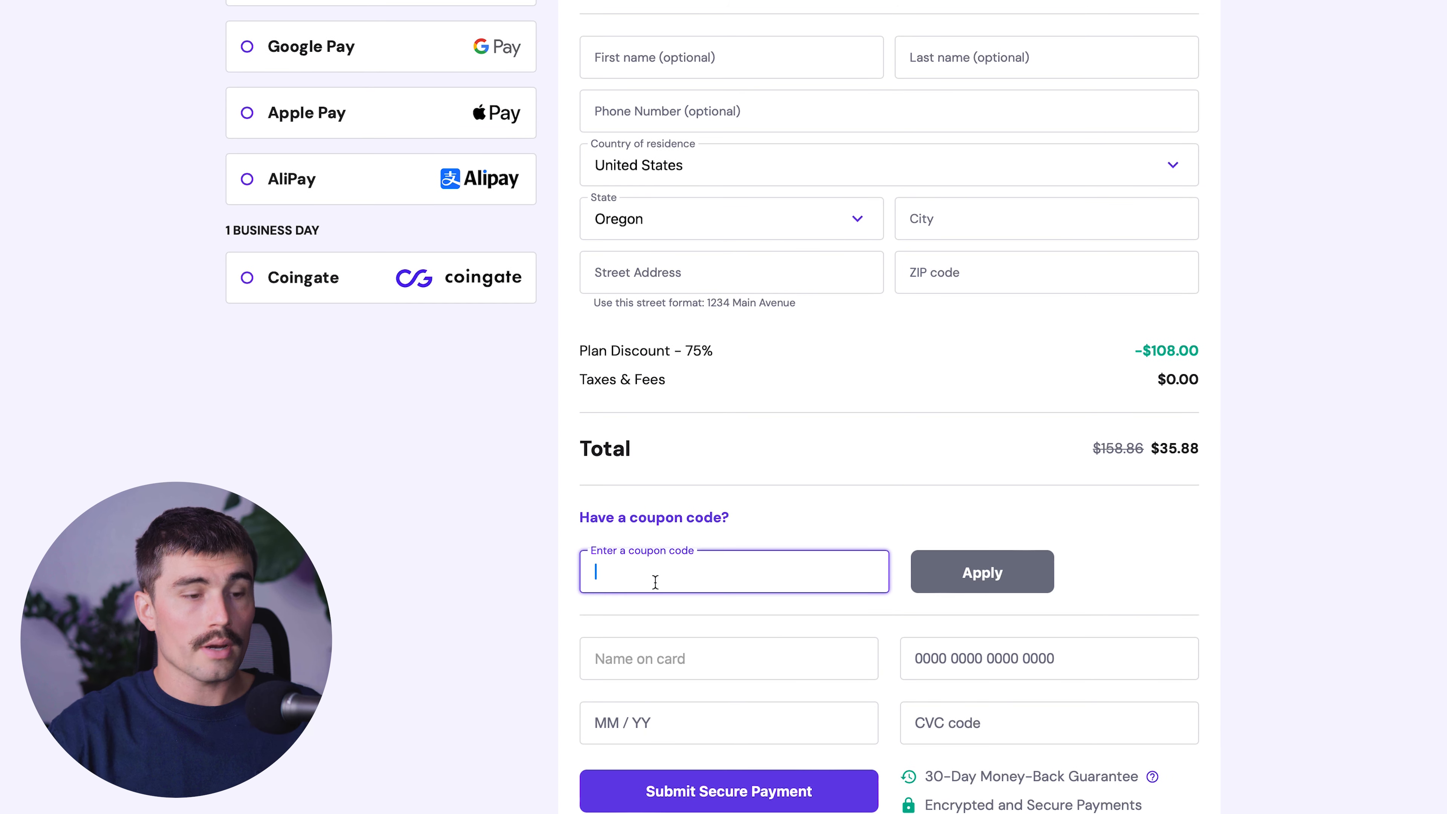
type("MYFIRSTWEBSITE")
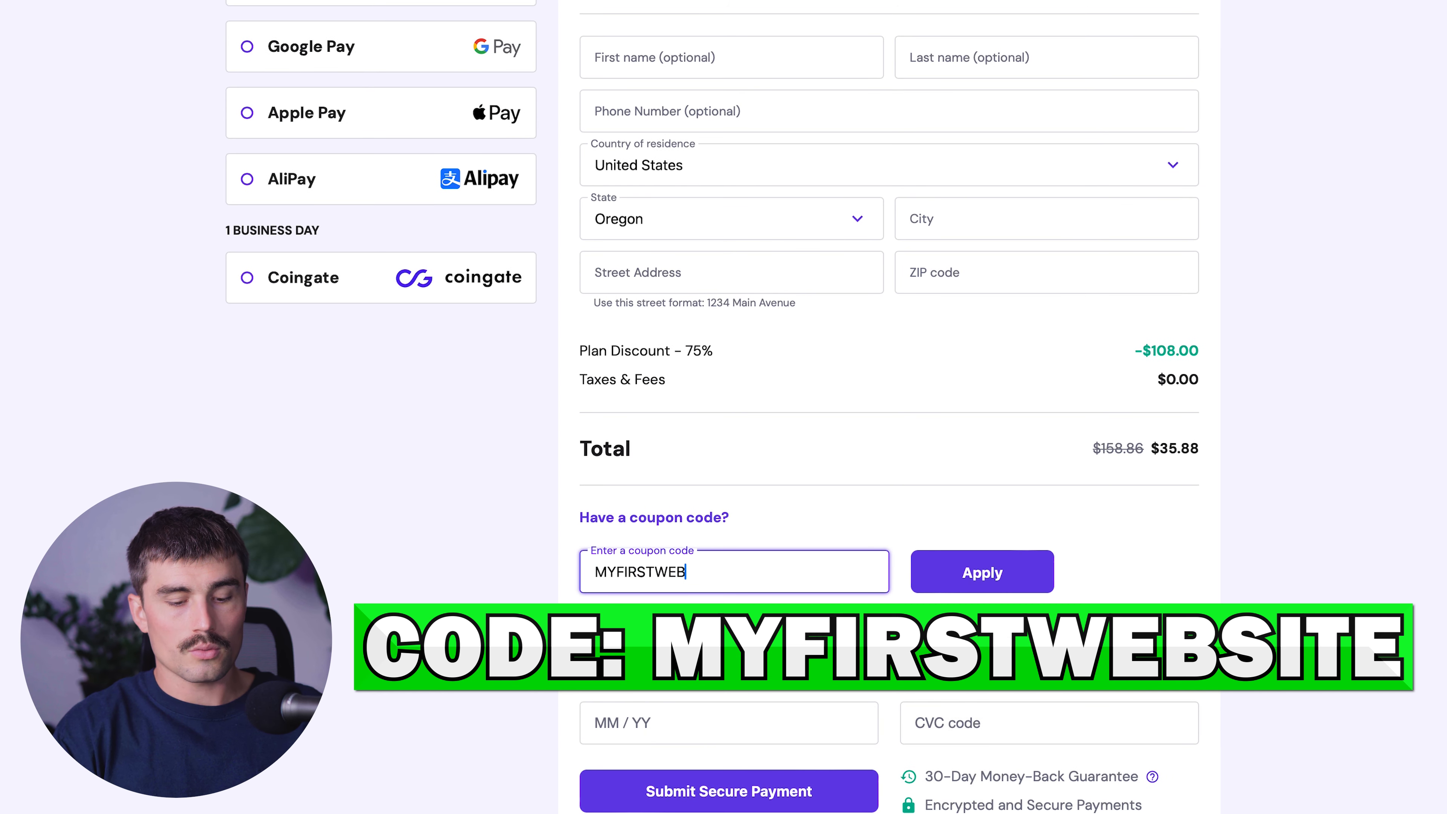
left_click(948, 578)
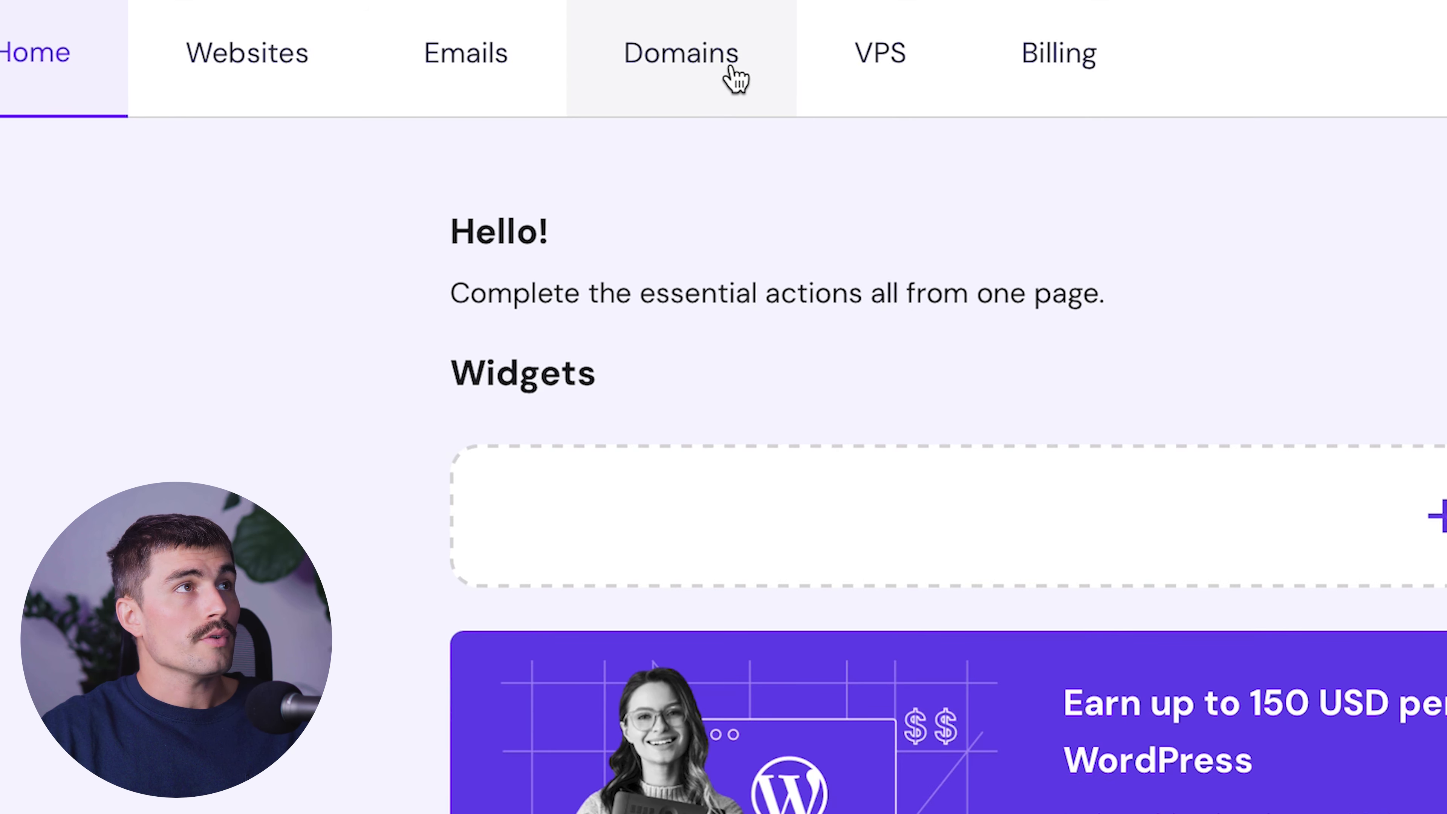
View the account's domains and start adding a WordPress website from the websites overview.
left_click(366, 32)
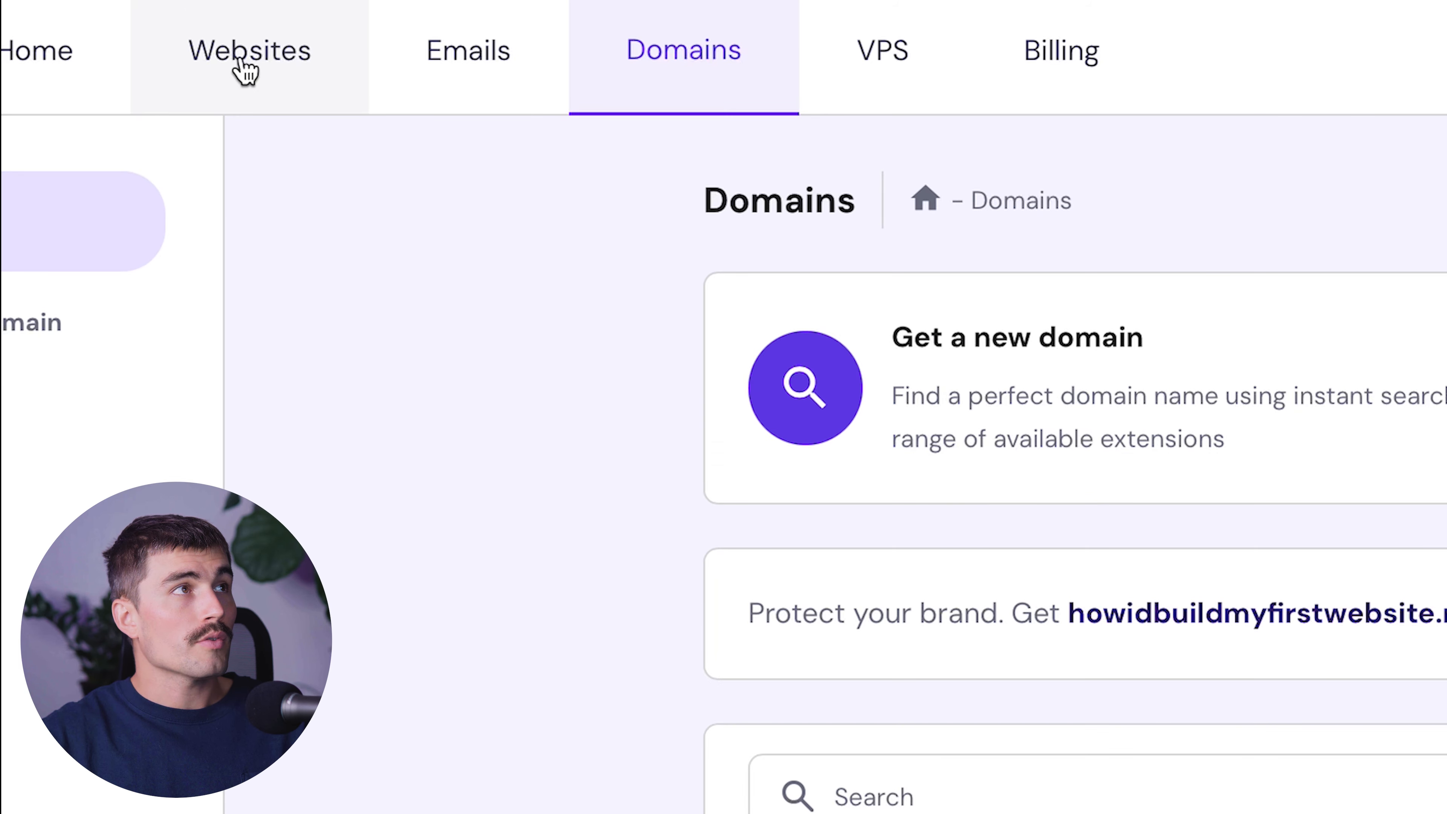
left_click(121, 29)
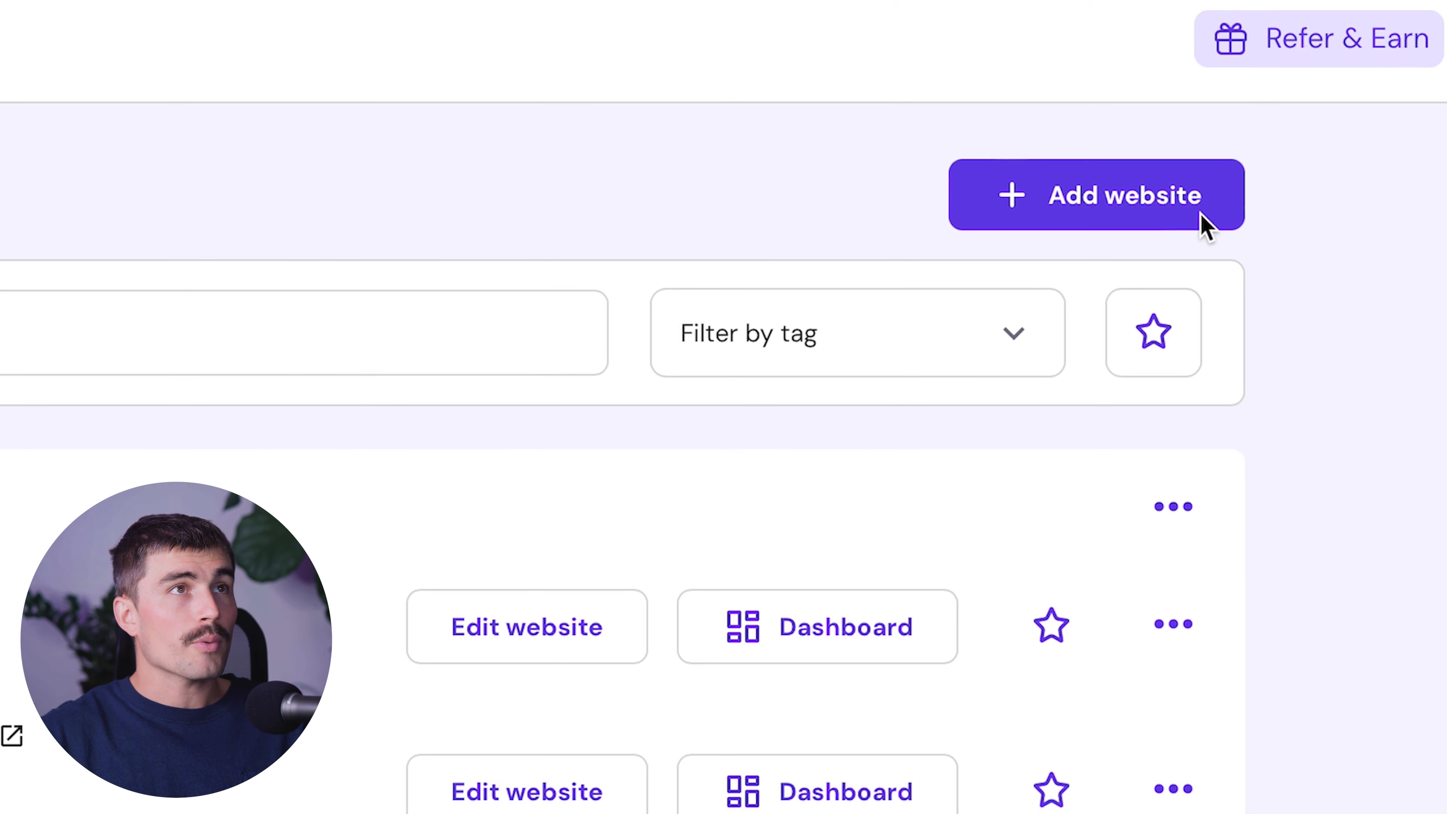
left_click(1134, 212)
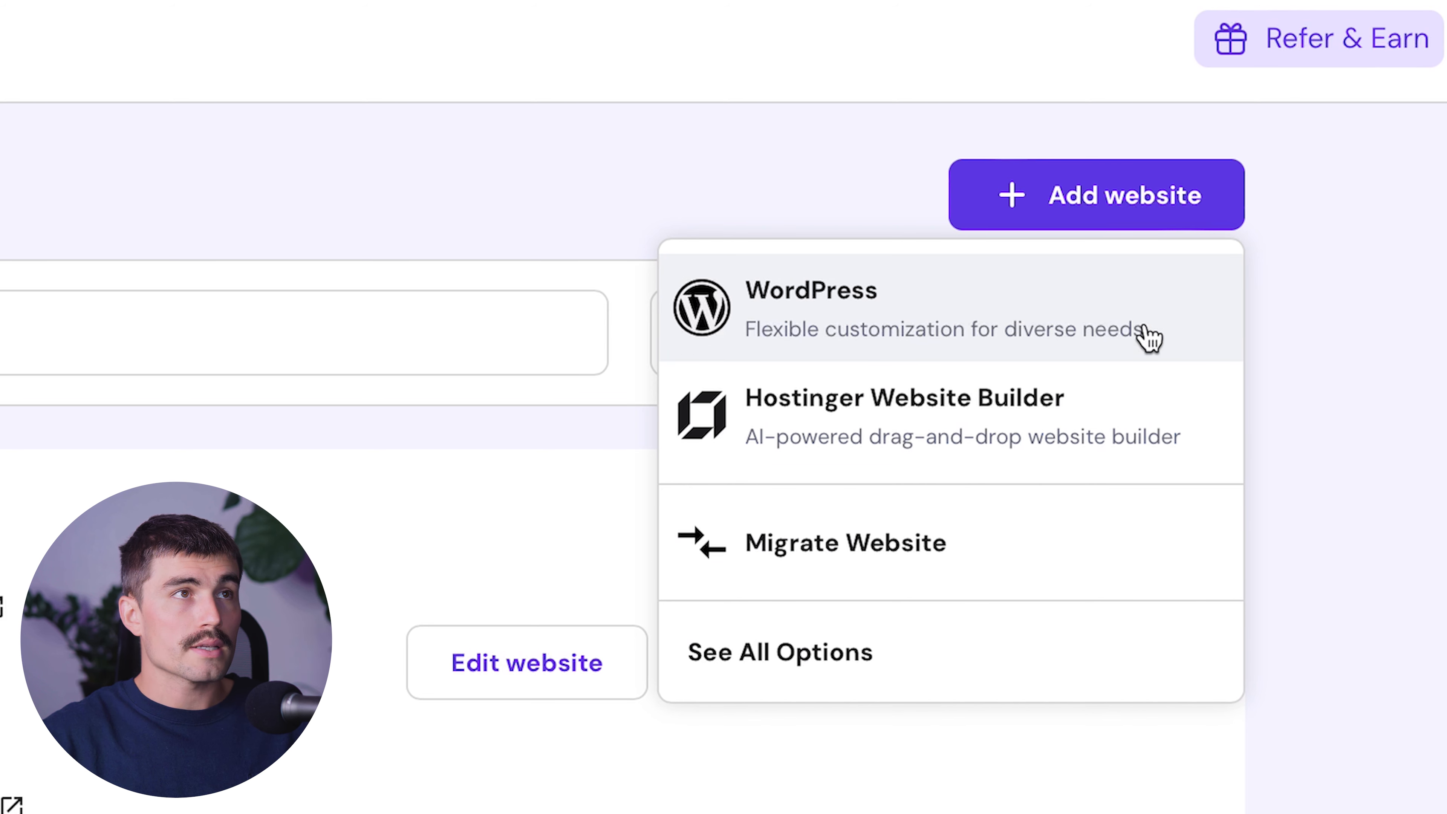
left_click(1148, 336)
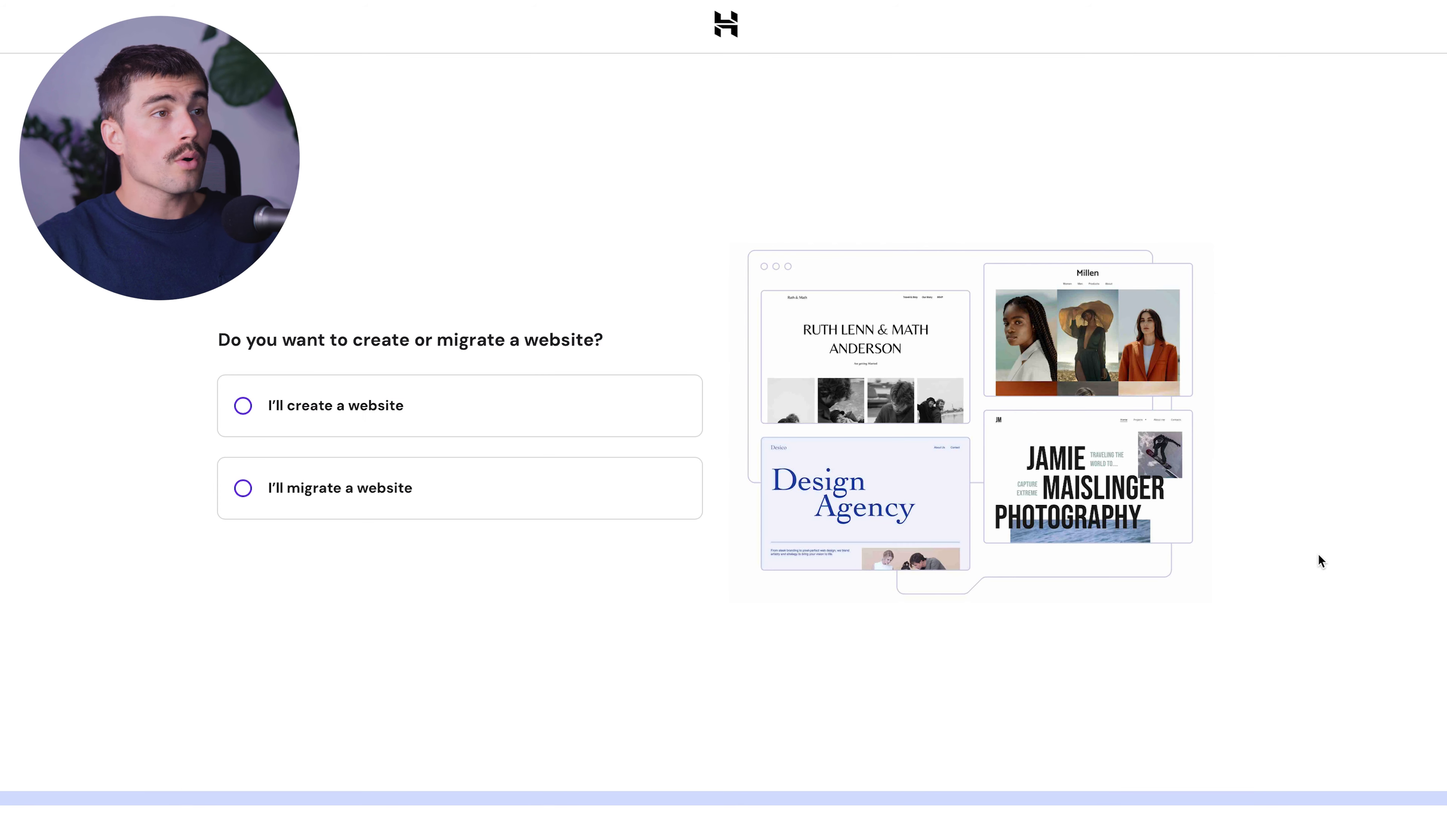
Choose to create a website rather than migrate one, and build it using WordPress with AI.
left_click(421, 414)
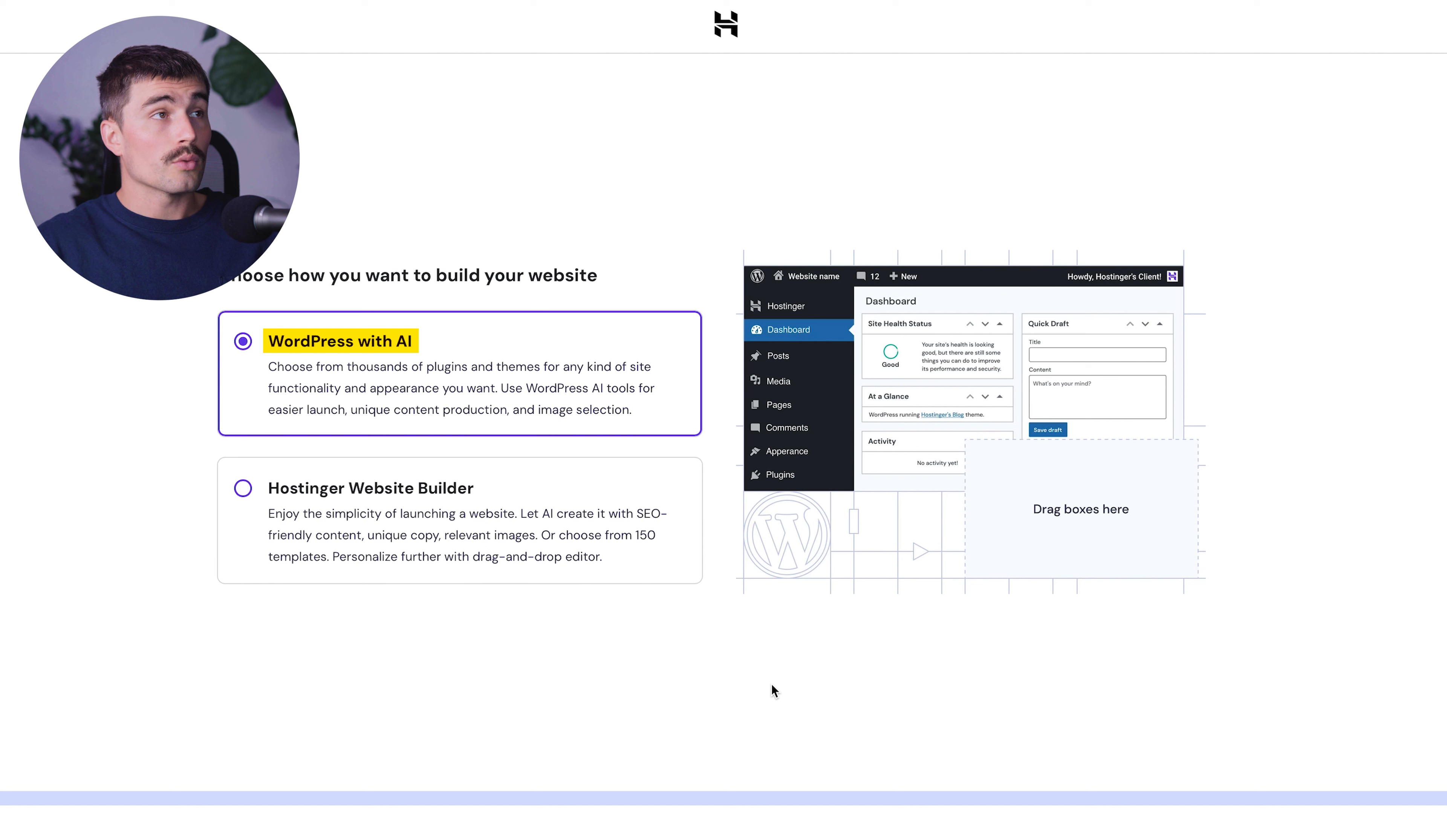
left_click(348, 535)
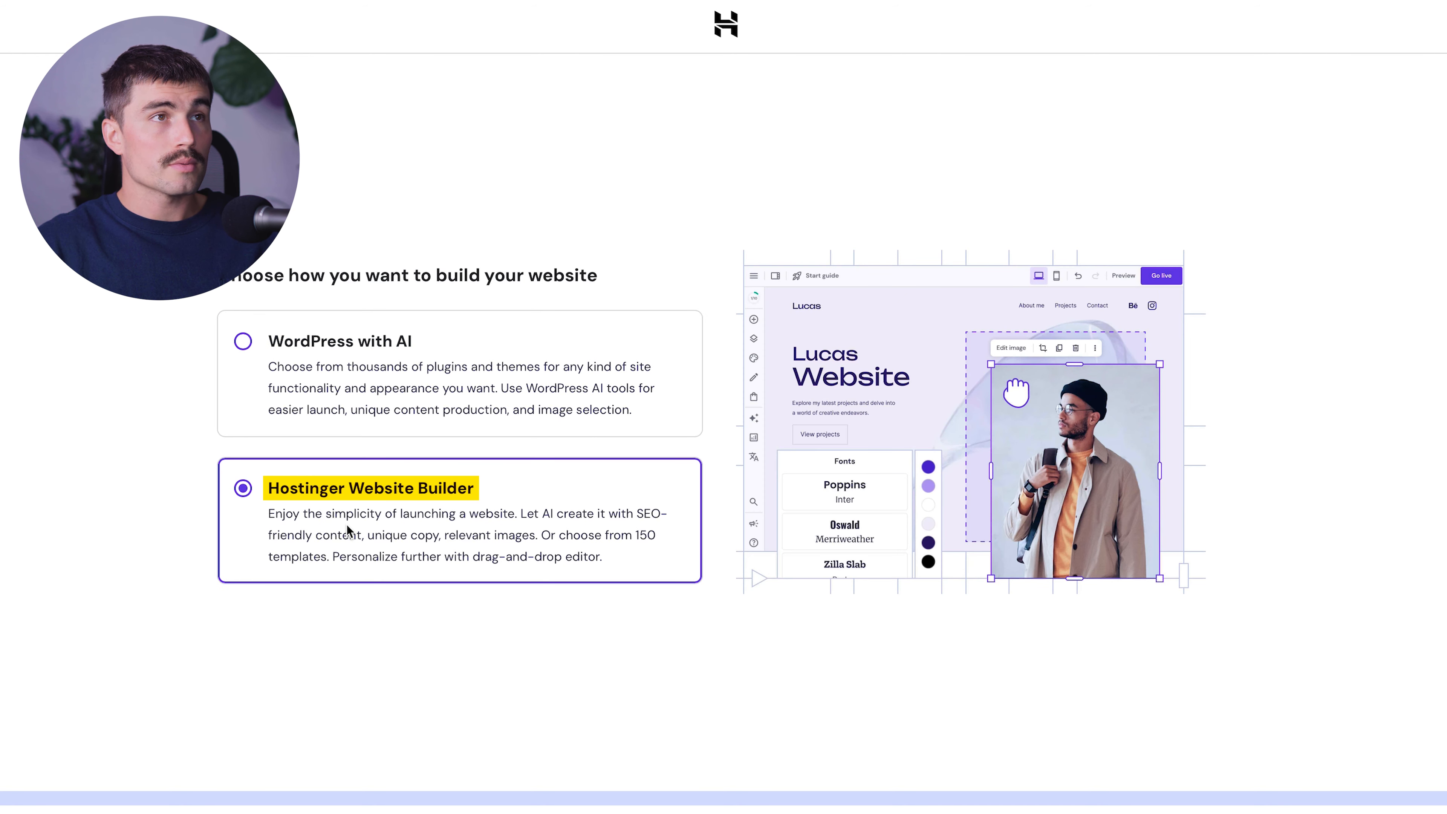
left_click(363, 405)
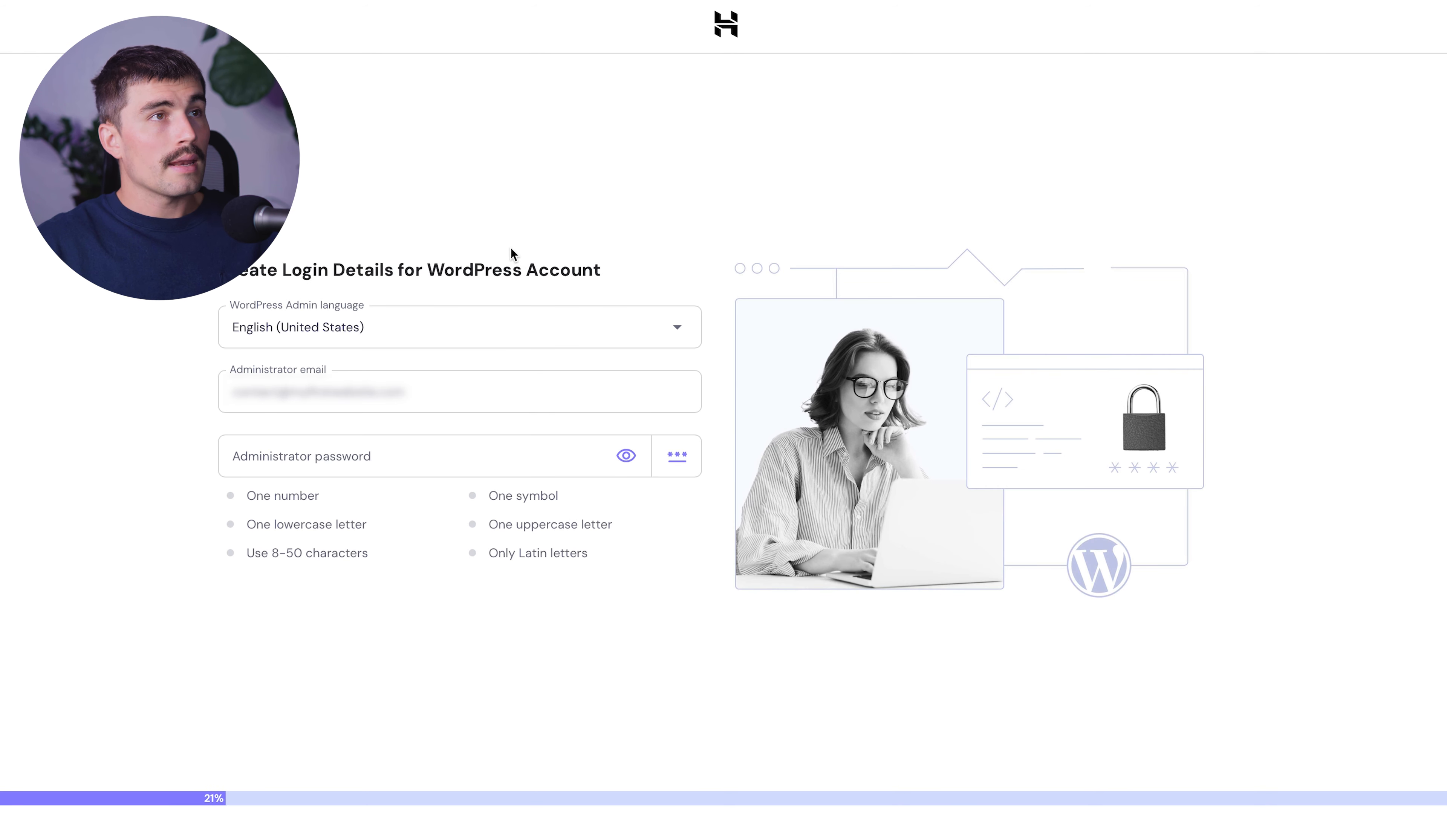
Paste the administrator password for the WordPress account and select Blog as the website type.
left_click(355, 456)
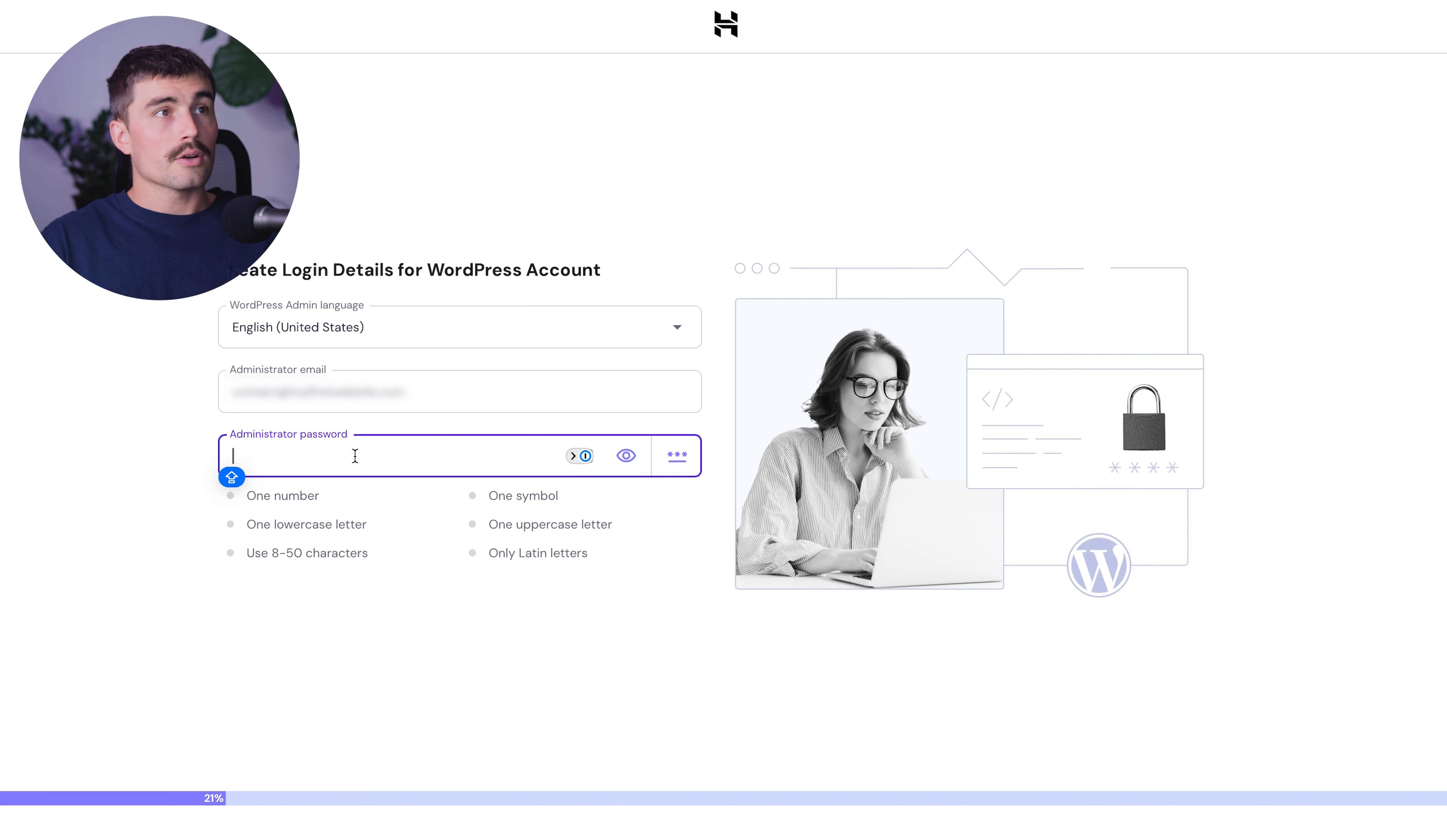
key("ctrl+v")
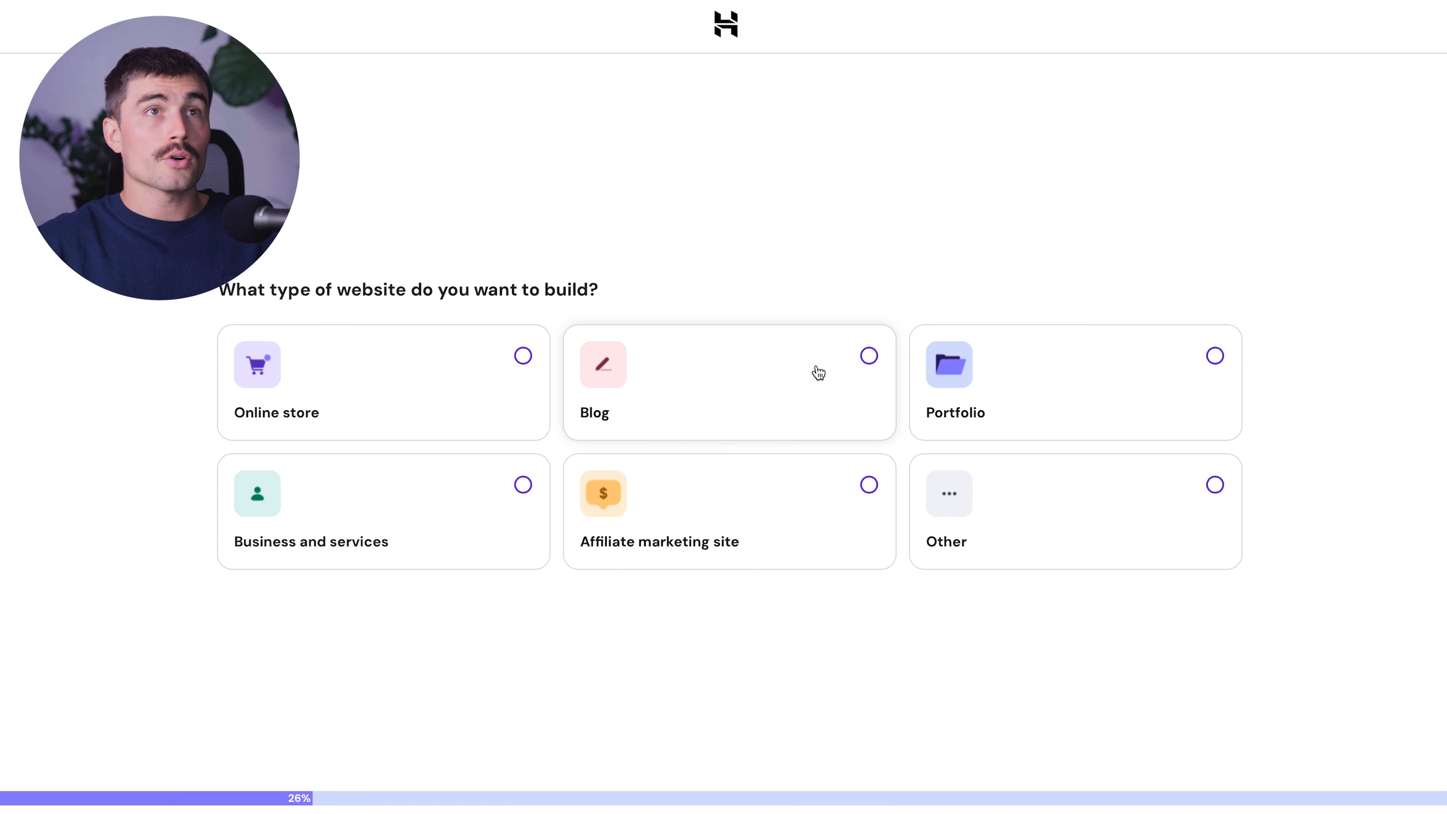
left_click(867, 357)
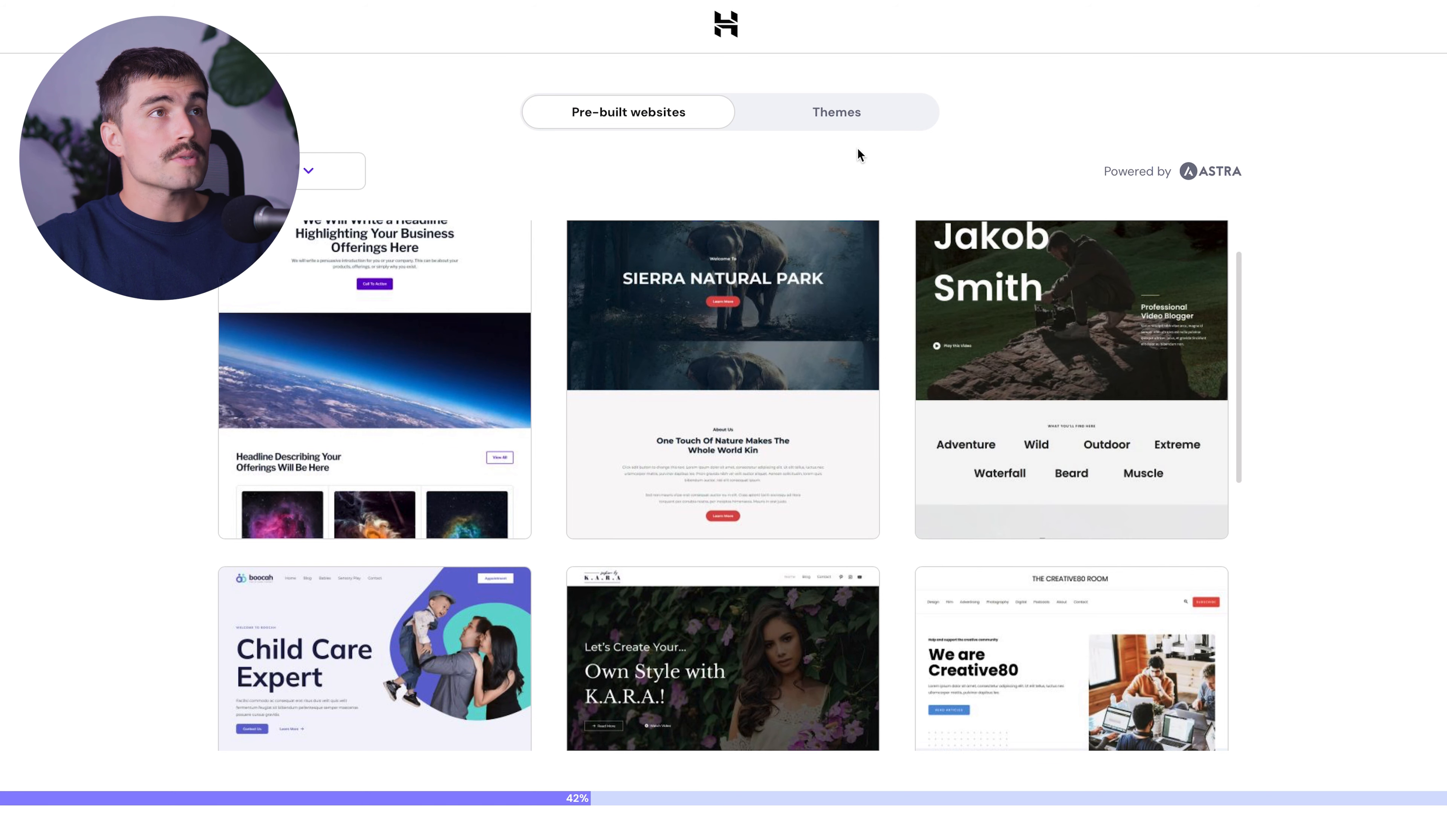
Browse the pre-built websites and the themes offered for the blog.
scroll(728, 439, "down", 2)
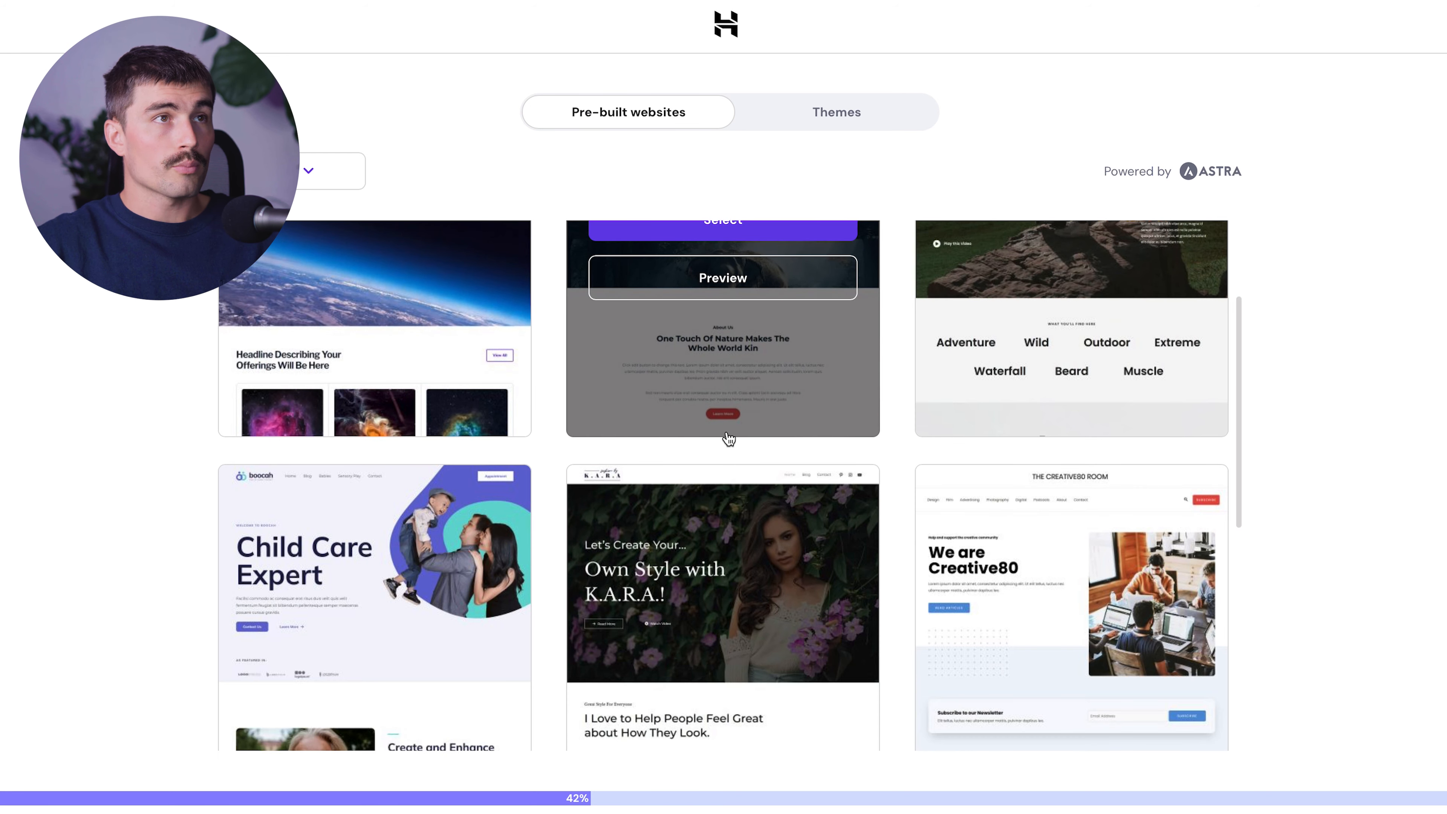
scroll(728, 439, "up", 3)
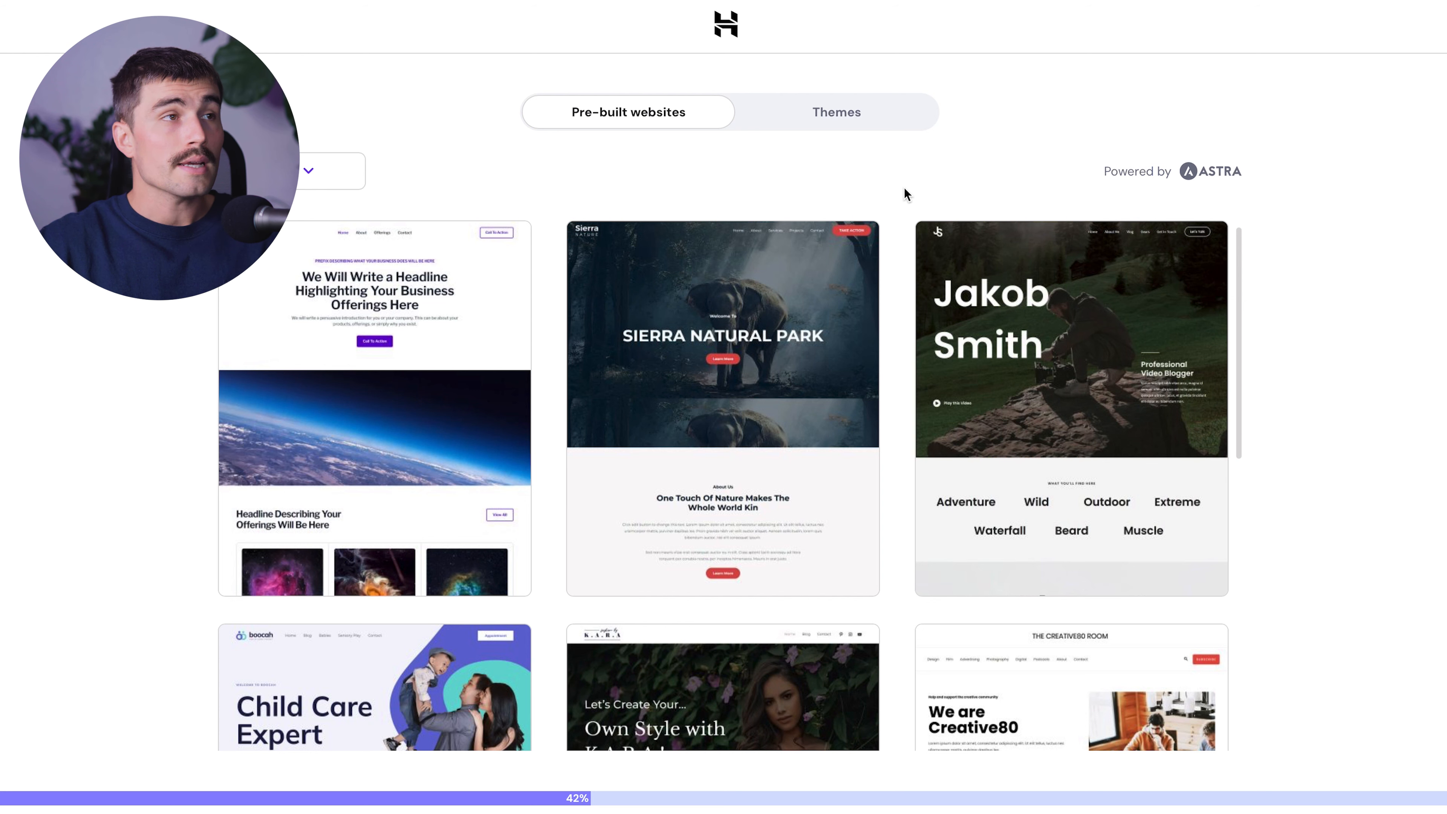
left_click(844, 121)
scroll(905, 352, "down", 4)
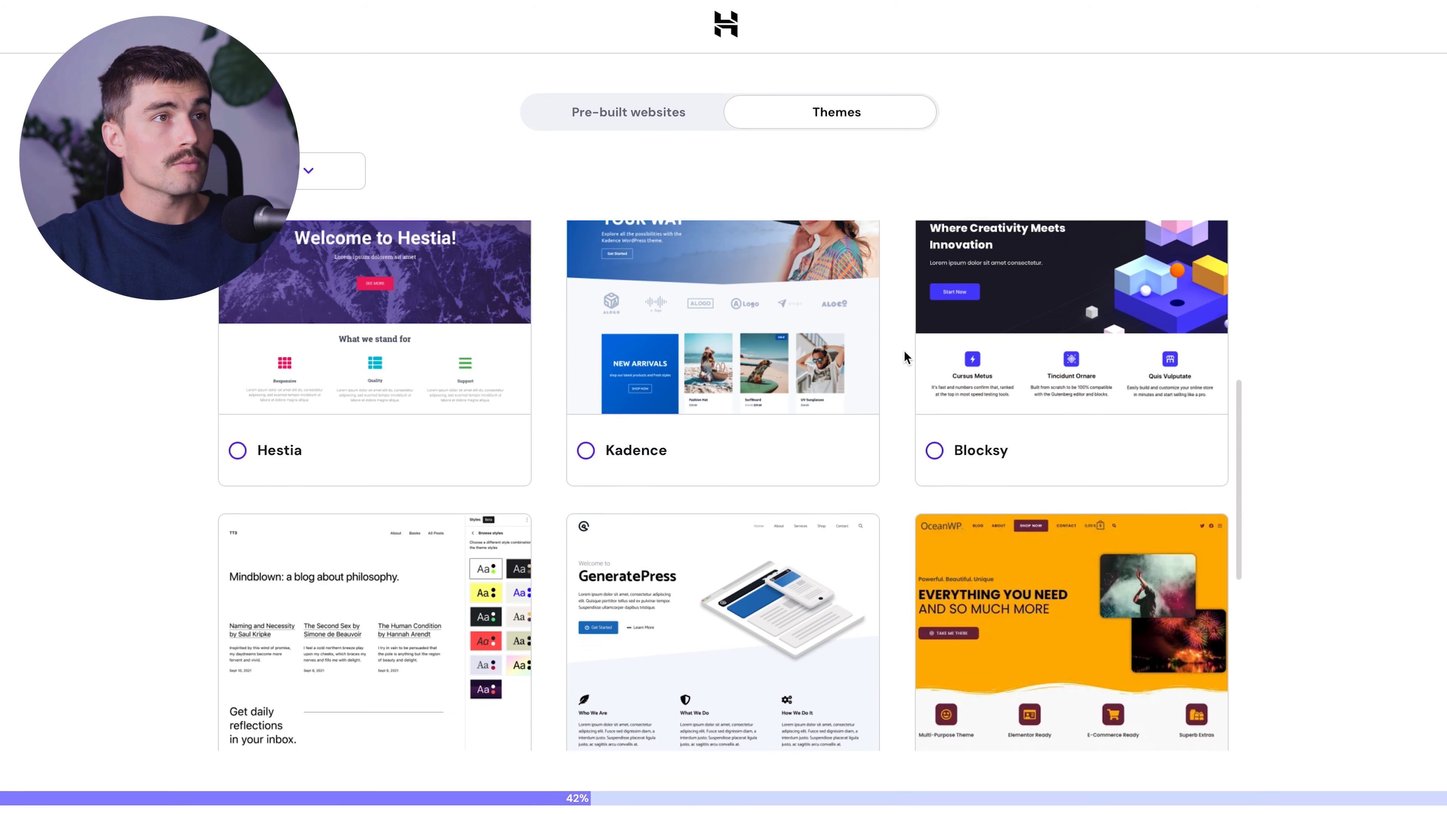
scroll(905, 351, "up", 4)
left_click(681, 131)
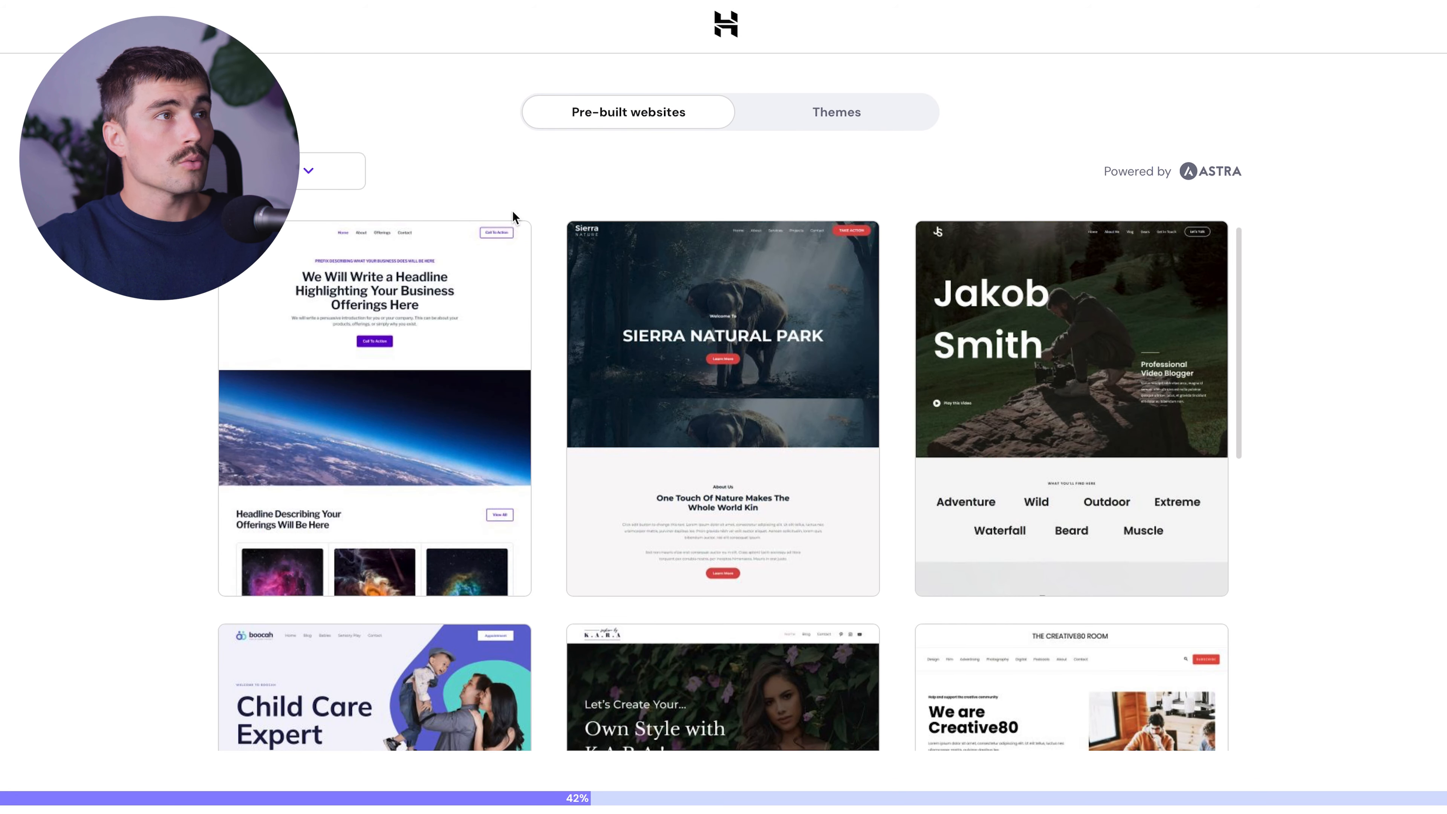
scroll(721, 364, "down", 5)
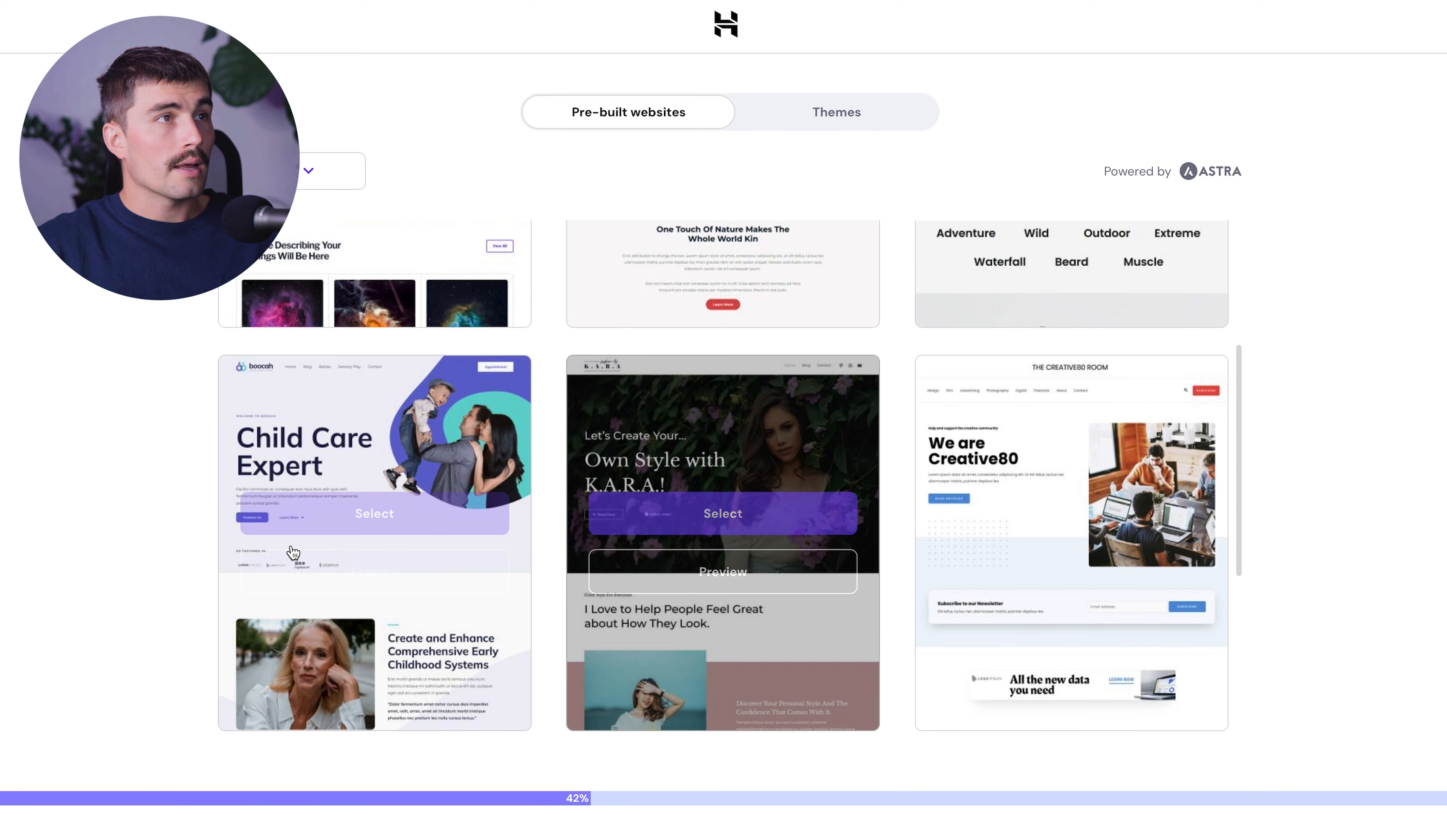
scroll(467, 404, "up", 4)
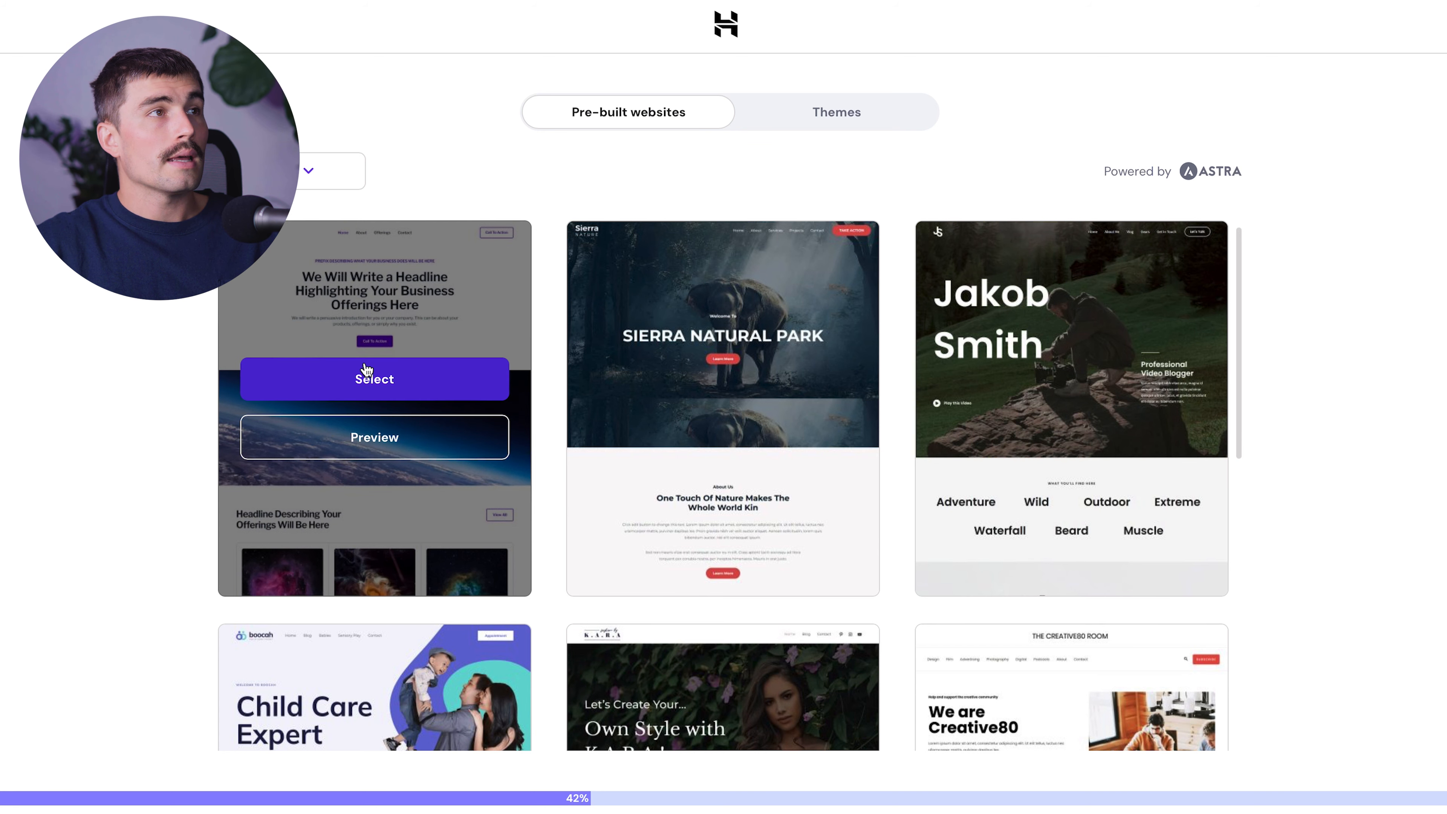
Preview the first pre-built website, with the Earth-from-space banner, in desktop, tablet and mobile layouts.
left_click(399, 449)
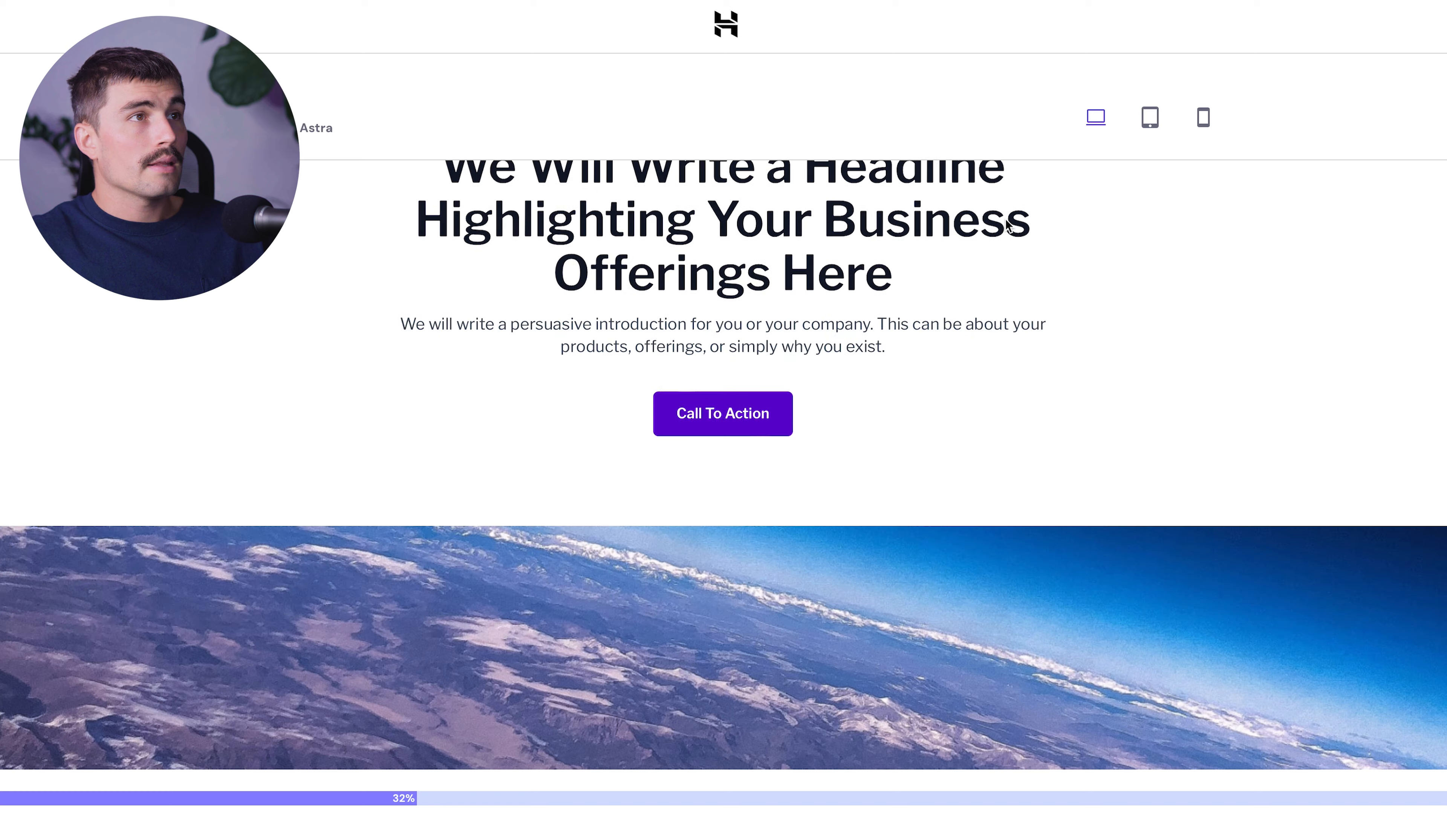
scroll(1005, 219, "down", 10)
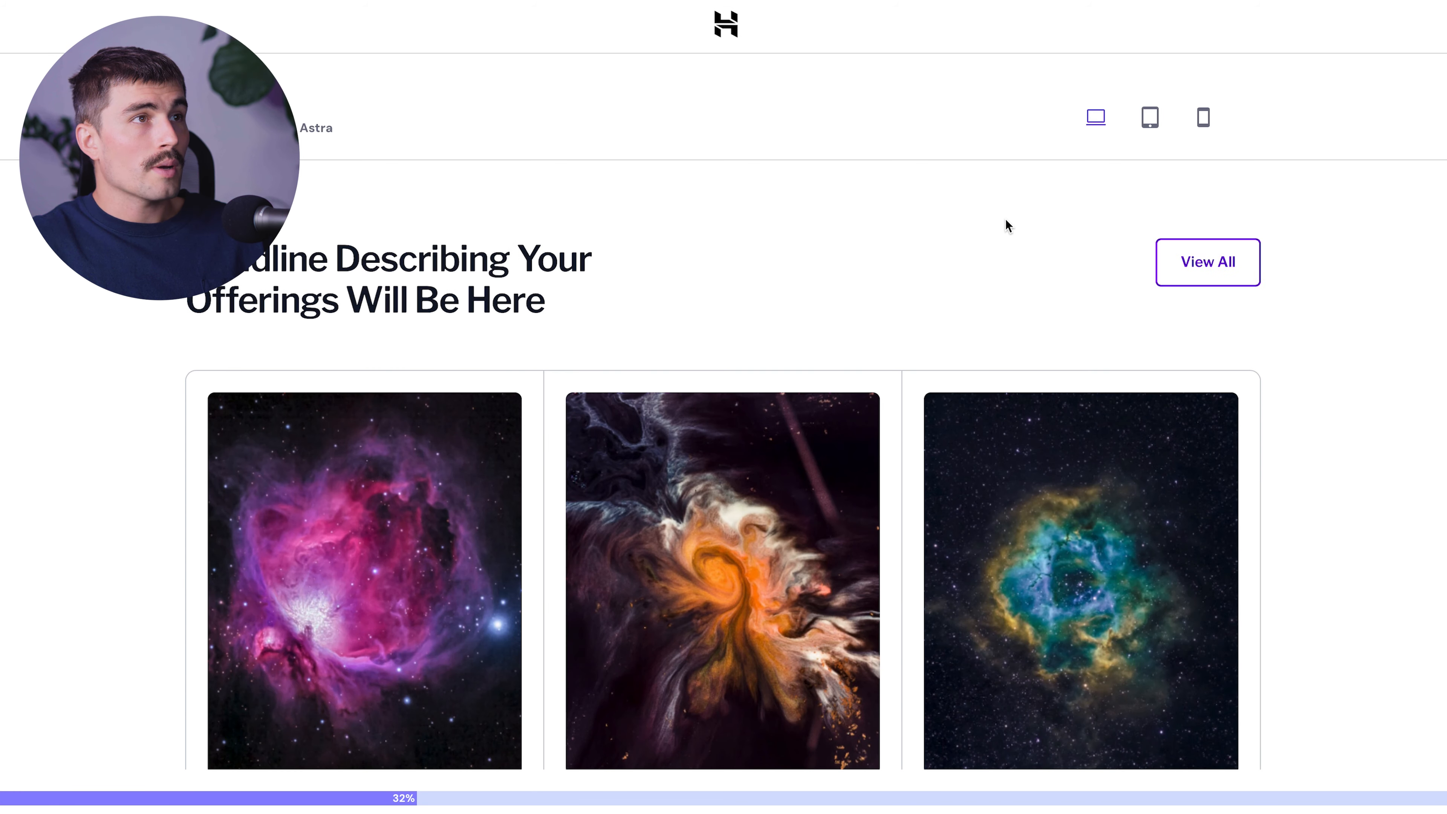
scroll(1008, 225, "down", 5)
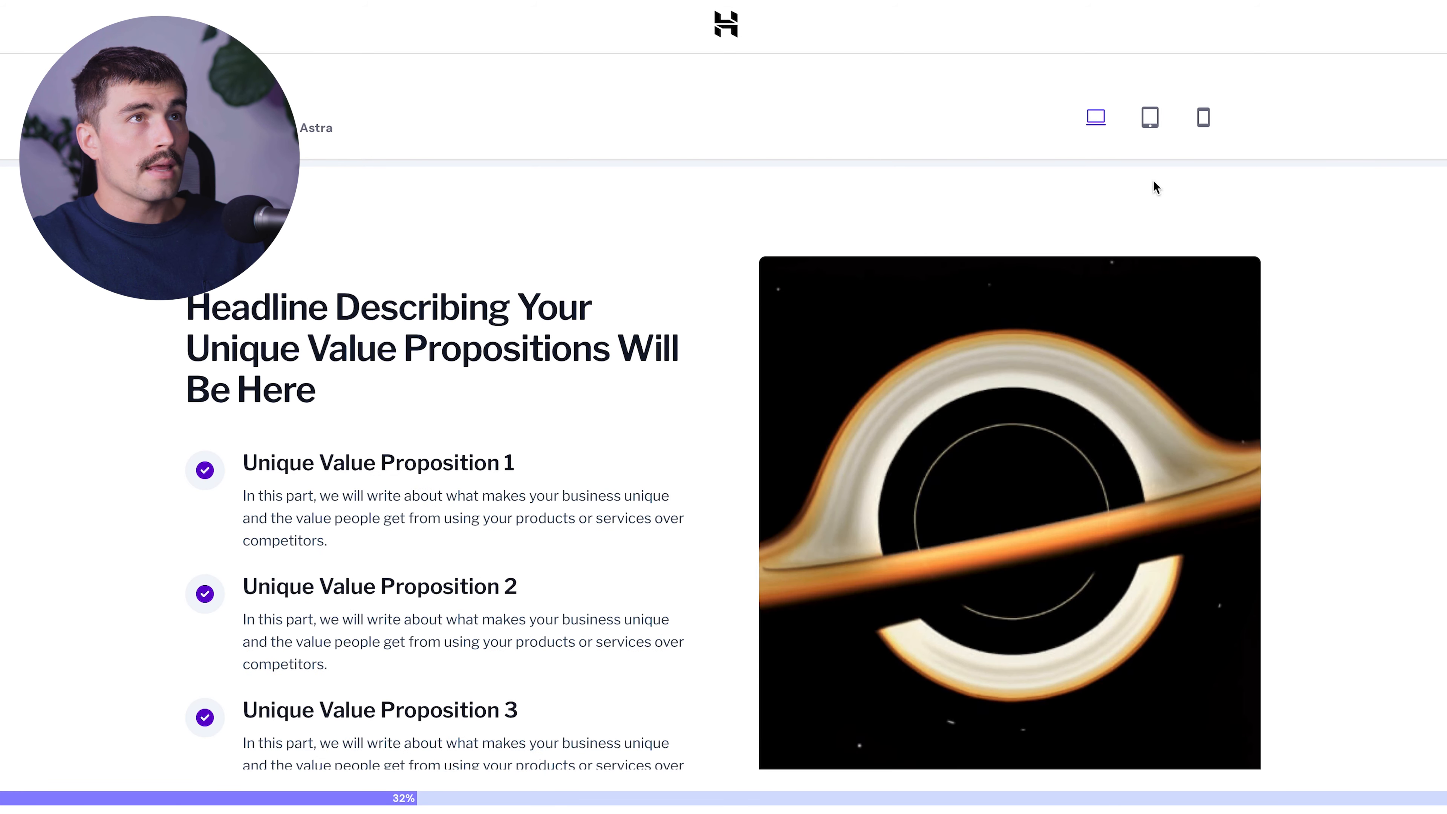
left_click(1150, 120)
scroll(850, 356, "down", 10)
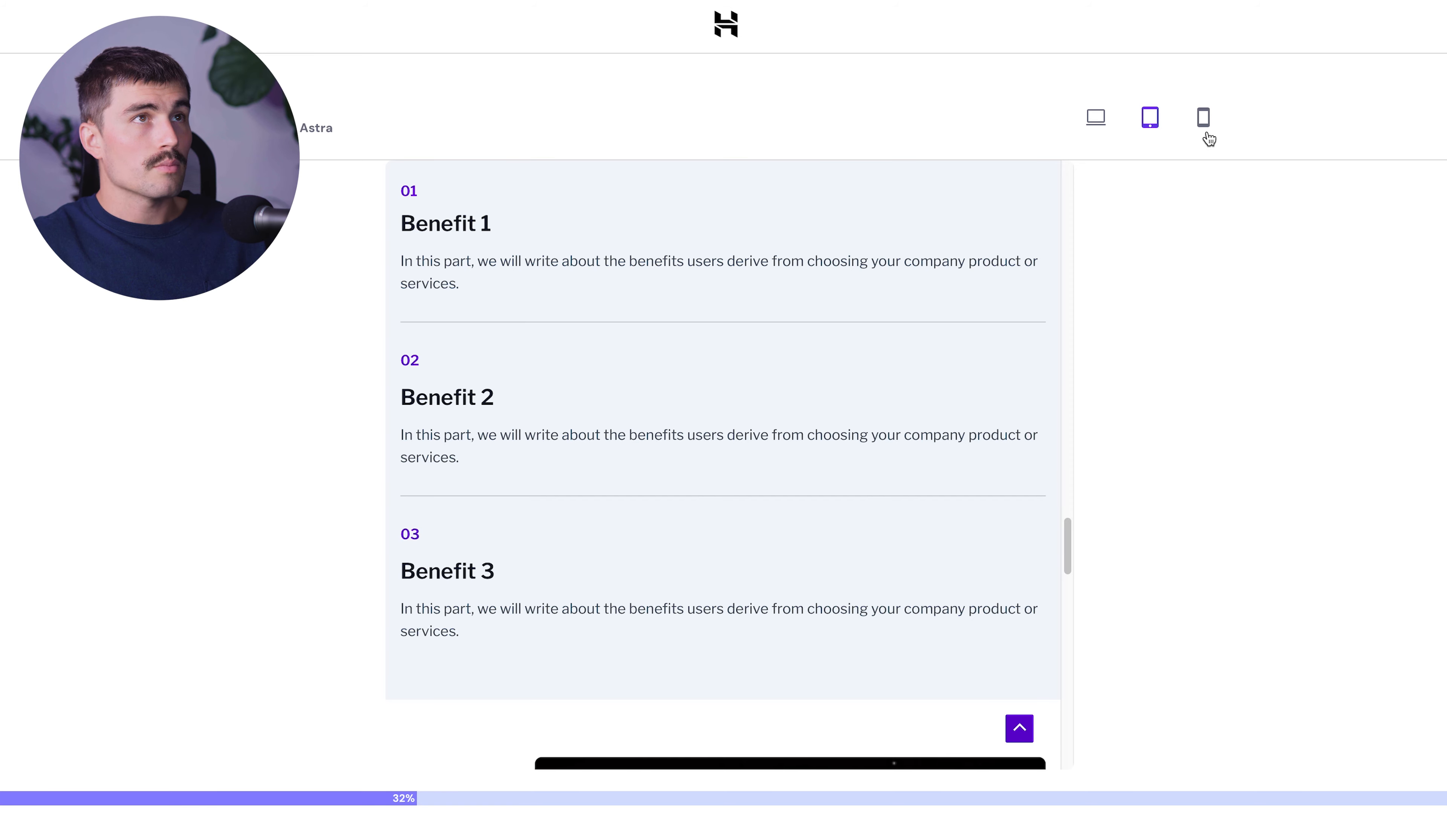
left_click(1203, 118)
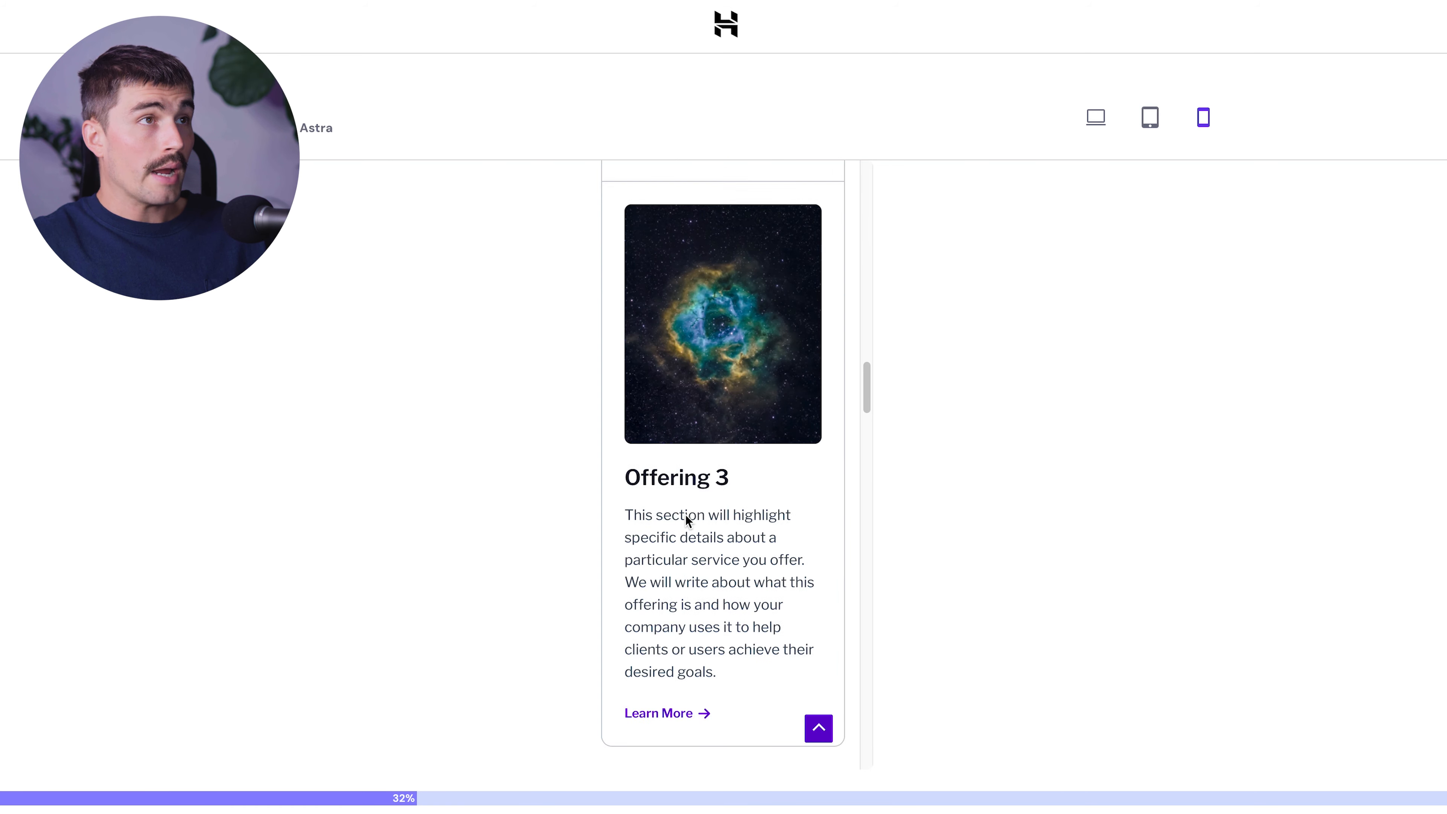
scroll(685, 518, "up", 10)
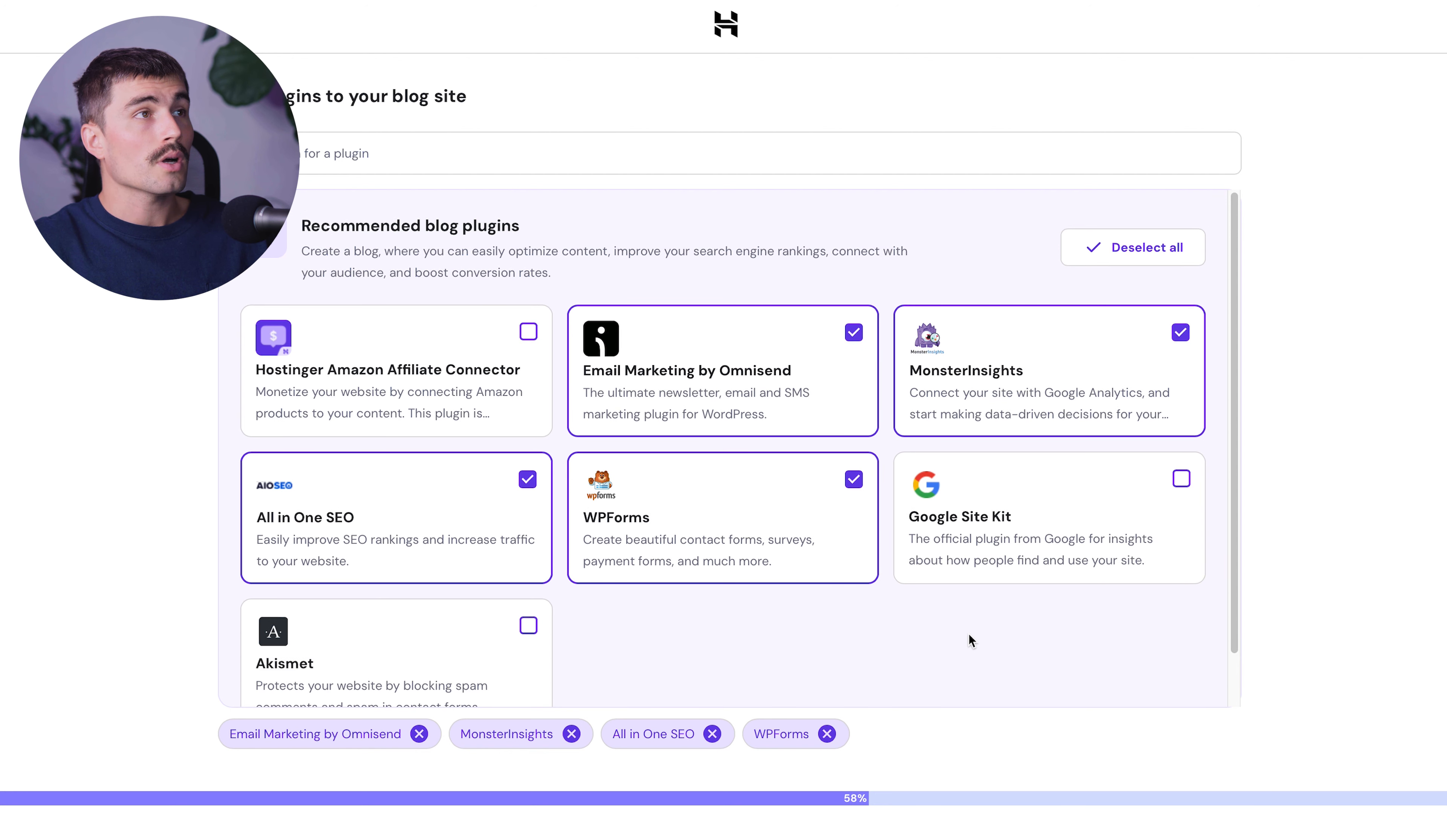
Open the new site's WordPress admin panel after reviewing the recommended blog plugins, and preview the website.
scroll(972, 640, "down", 2)
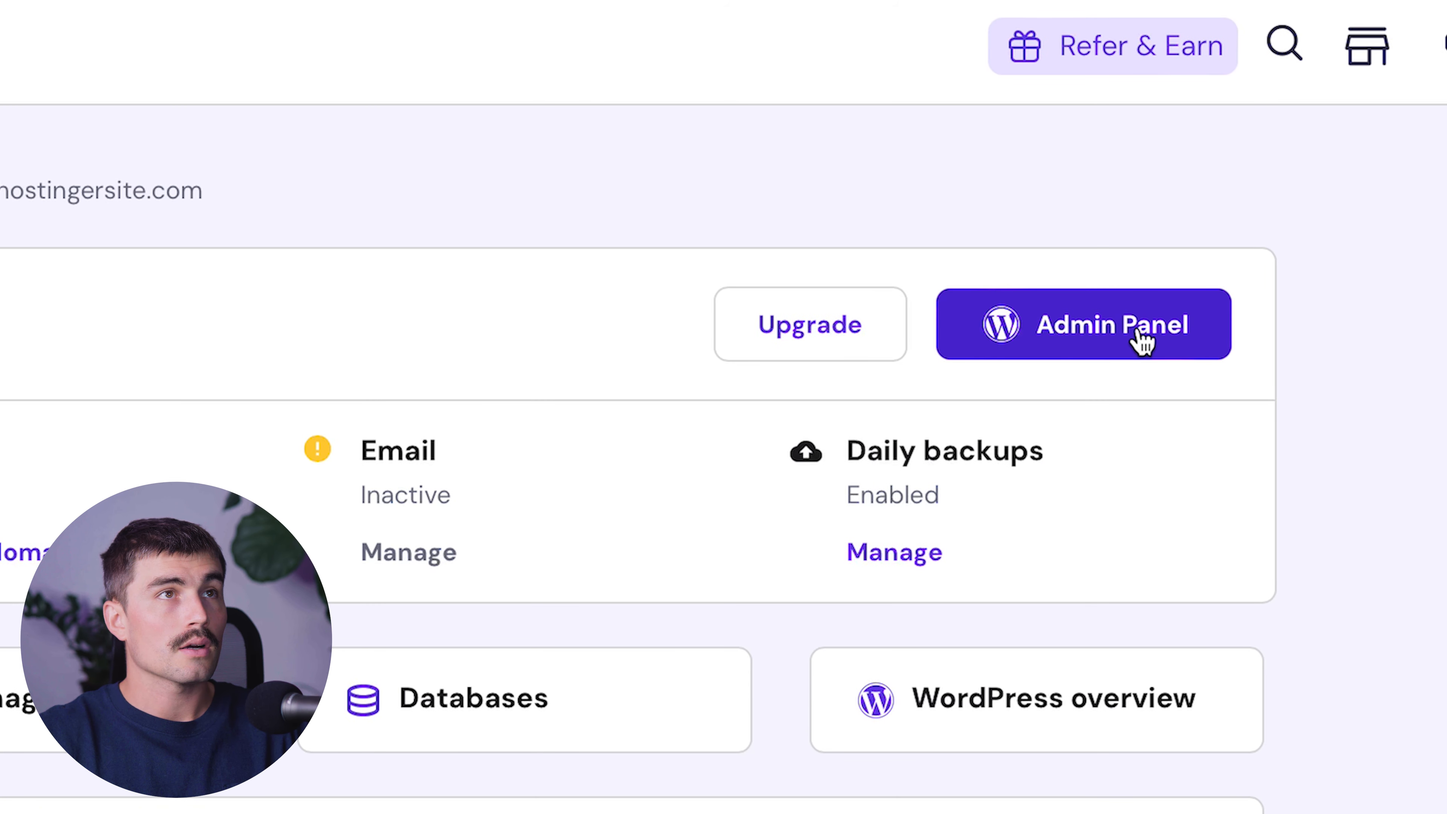
left_click(1116, 348)
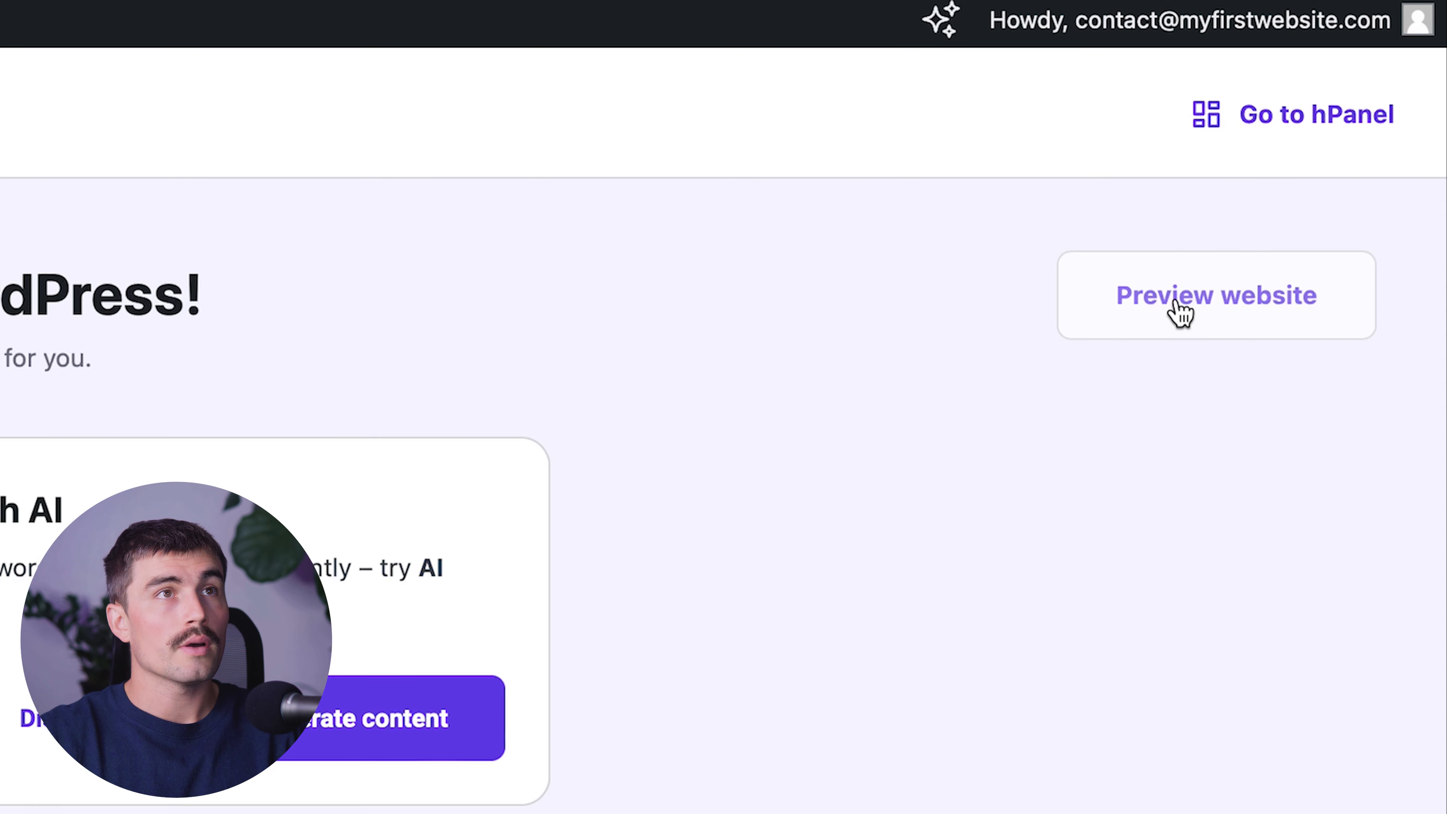
left_click(1444, 149)
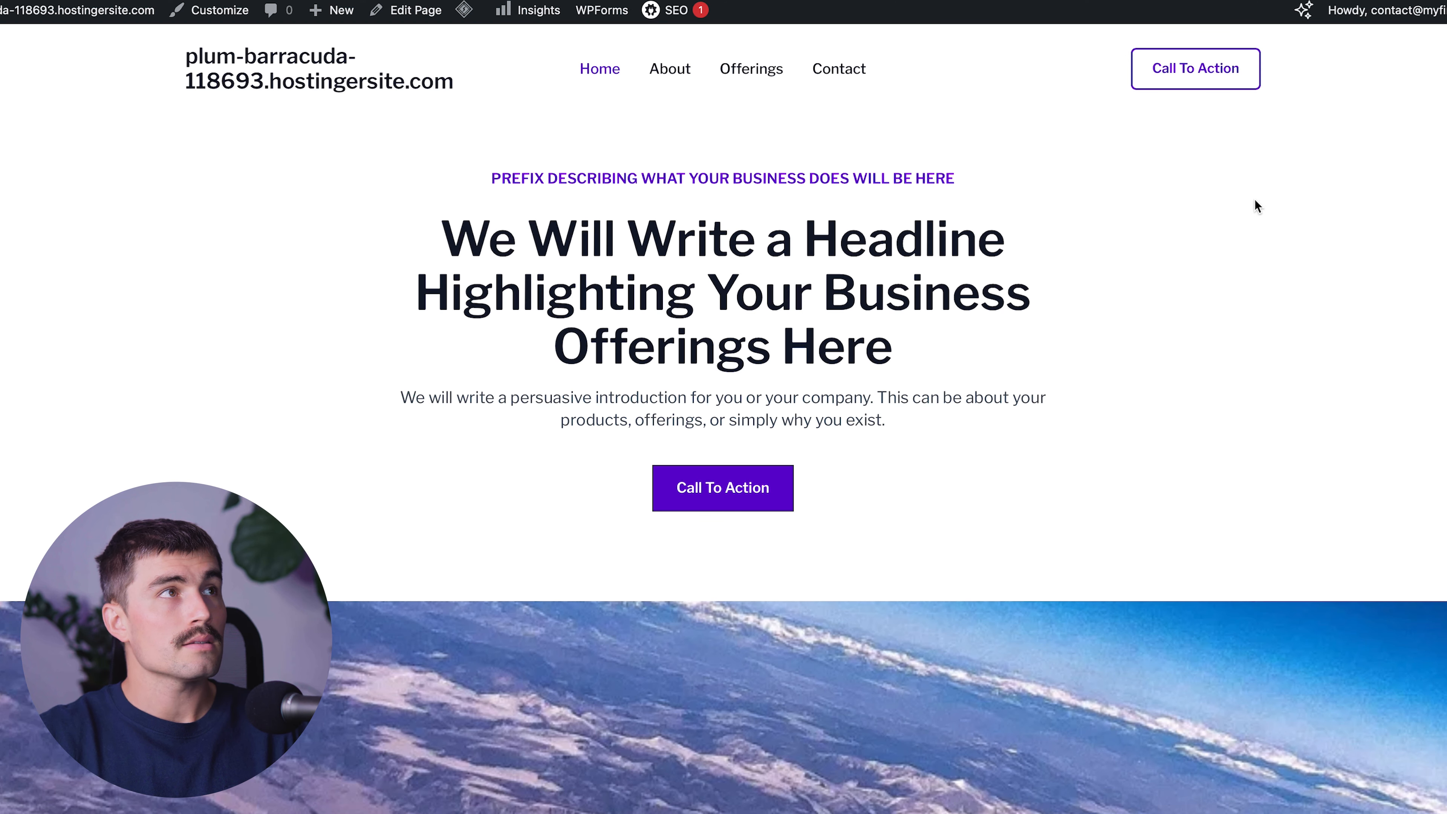
Look through the home page of the new website, from the main headline to the testimonials and call-to-action sections.
scroll(1268, 212, "down", 15)
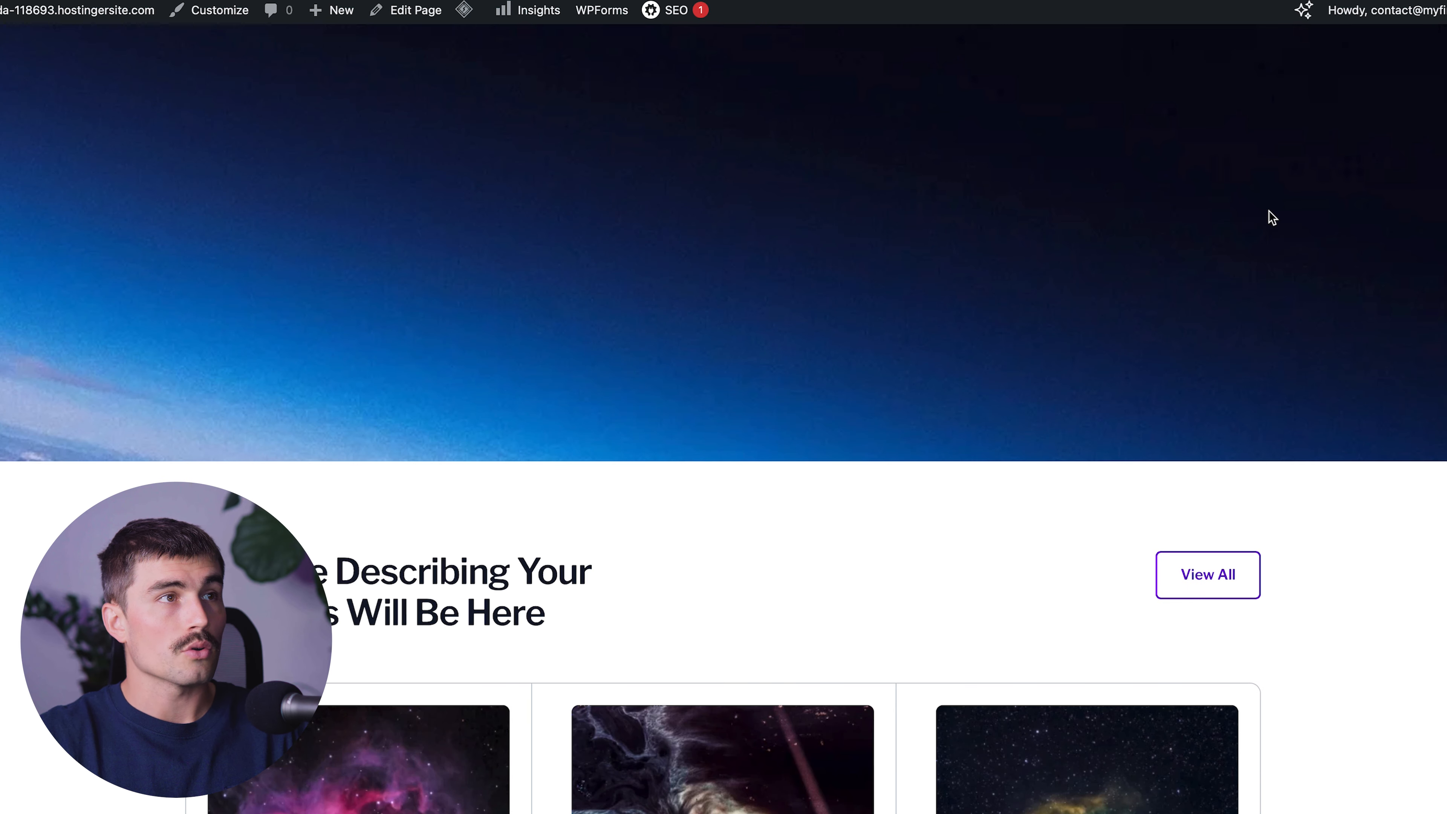
scroll(1268, 211, "down", 18)
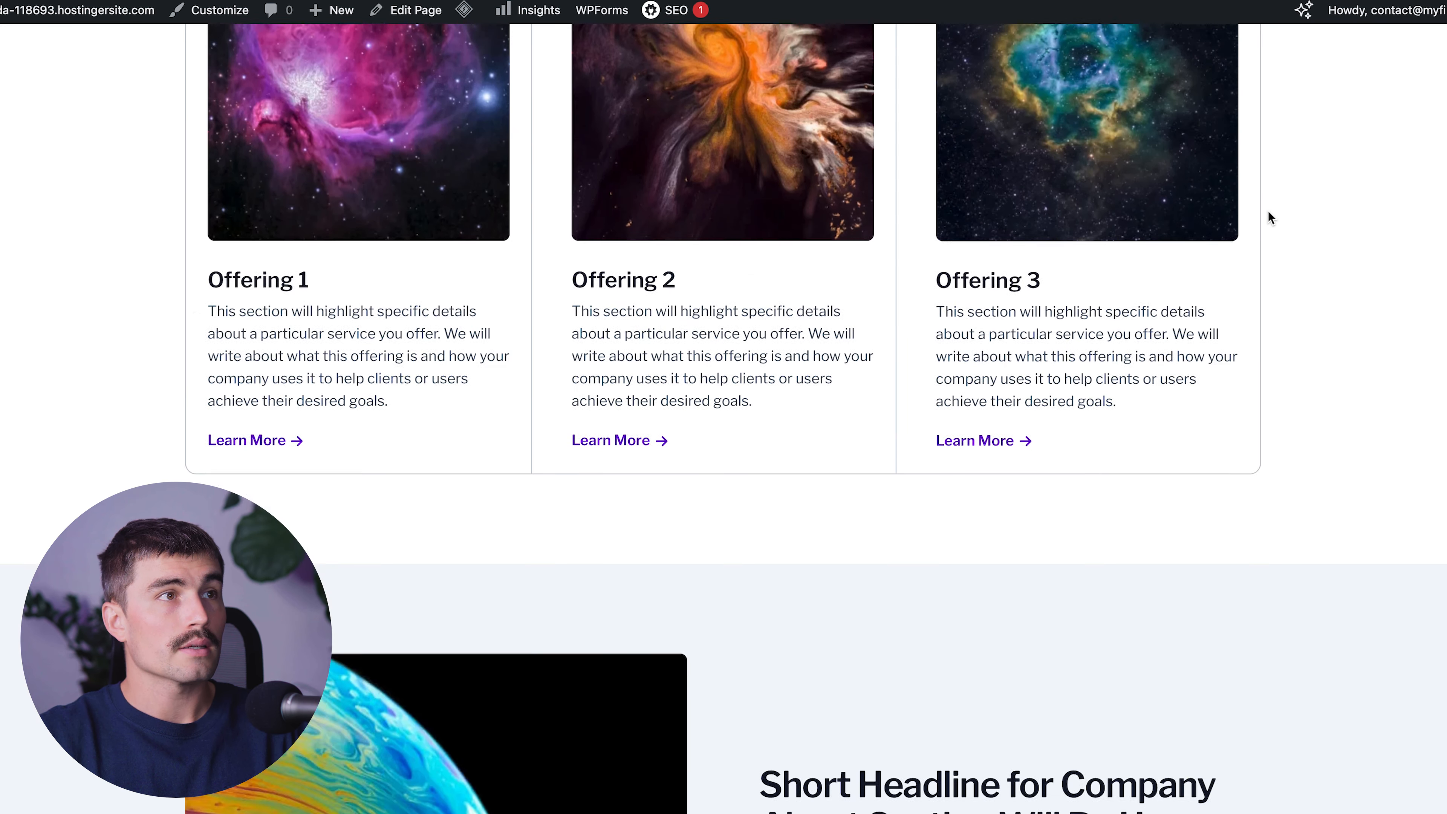
scroll(1268, 217, "down", 18)
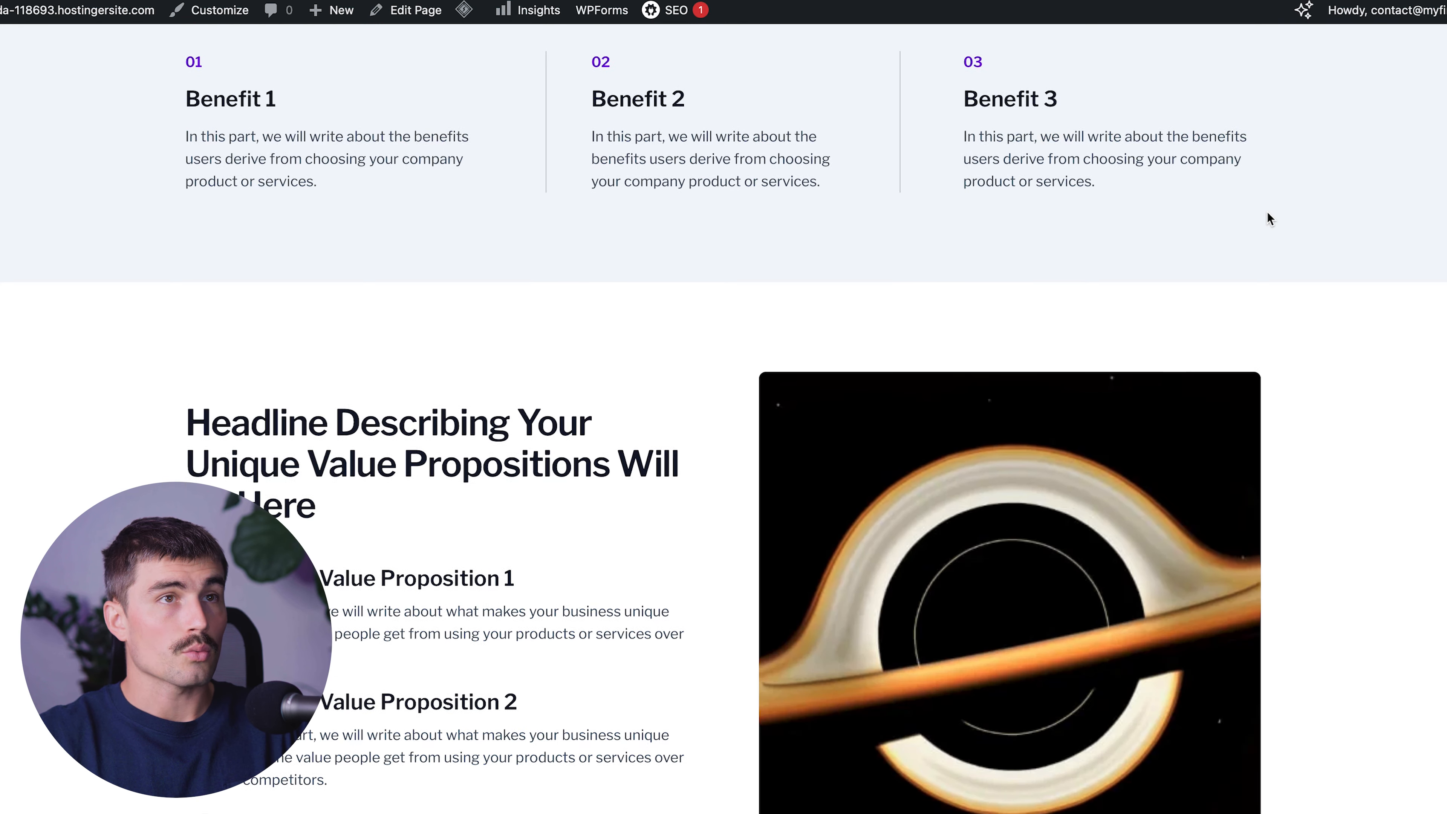
scroll(1266, 218, "down", 10)
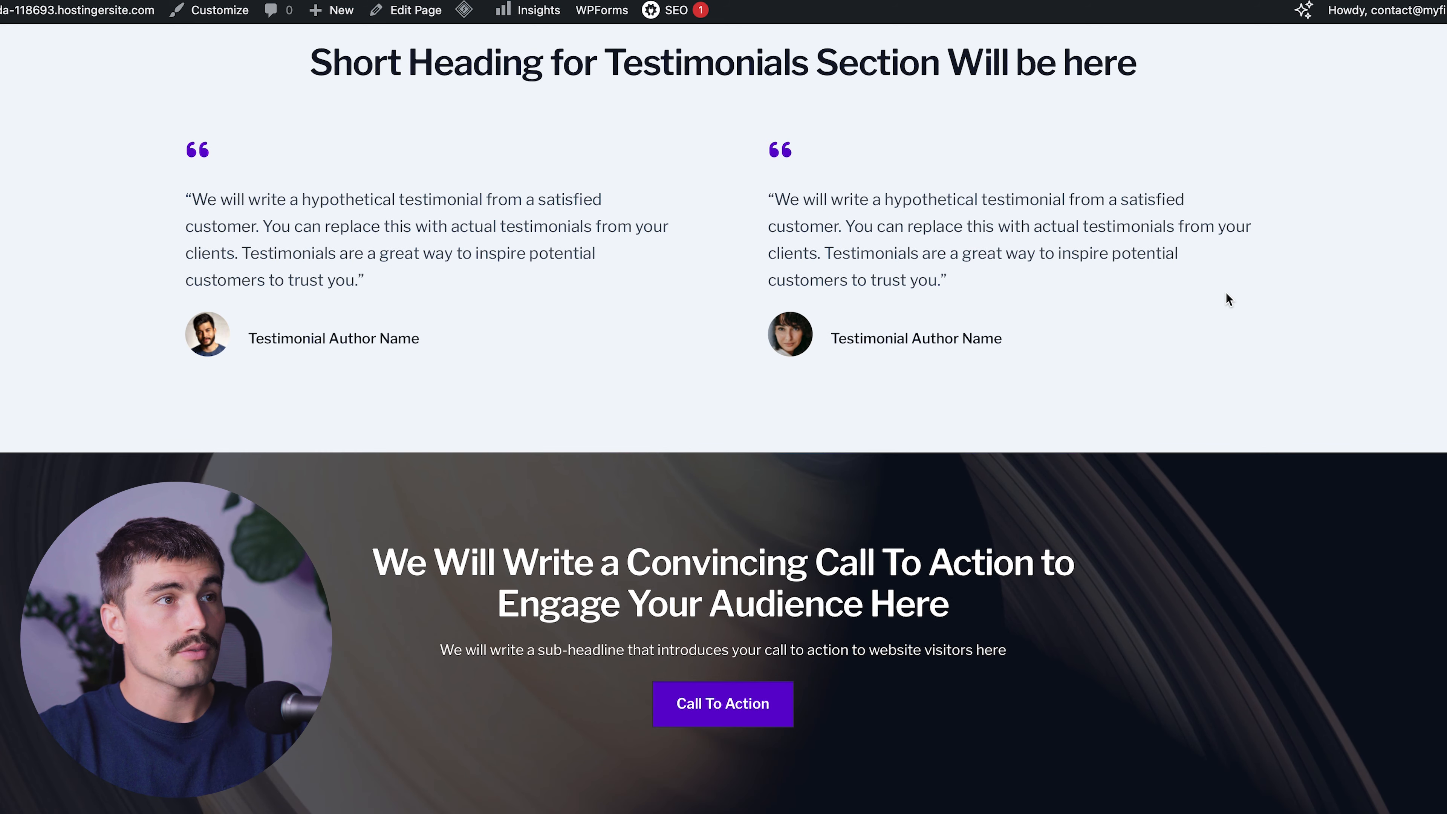
scroll(1291, 327, "up", 20)
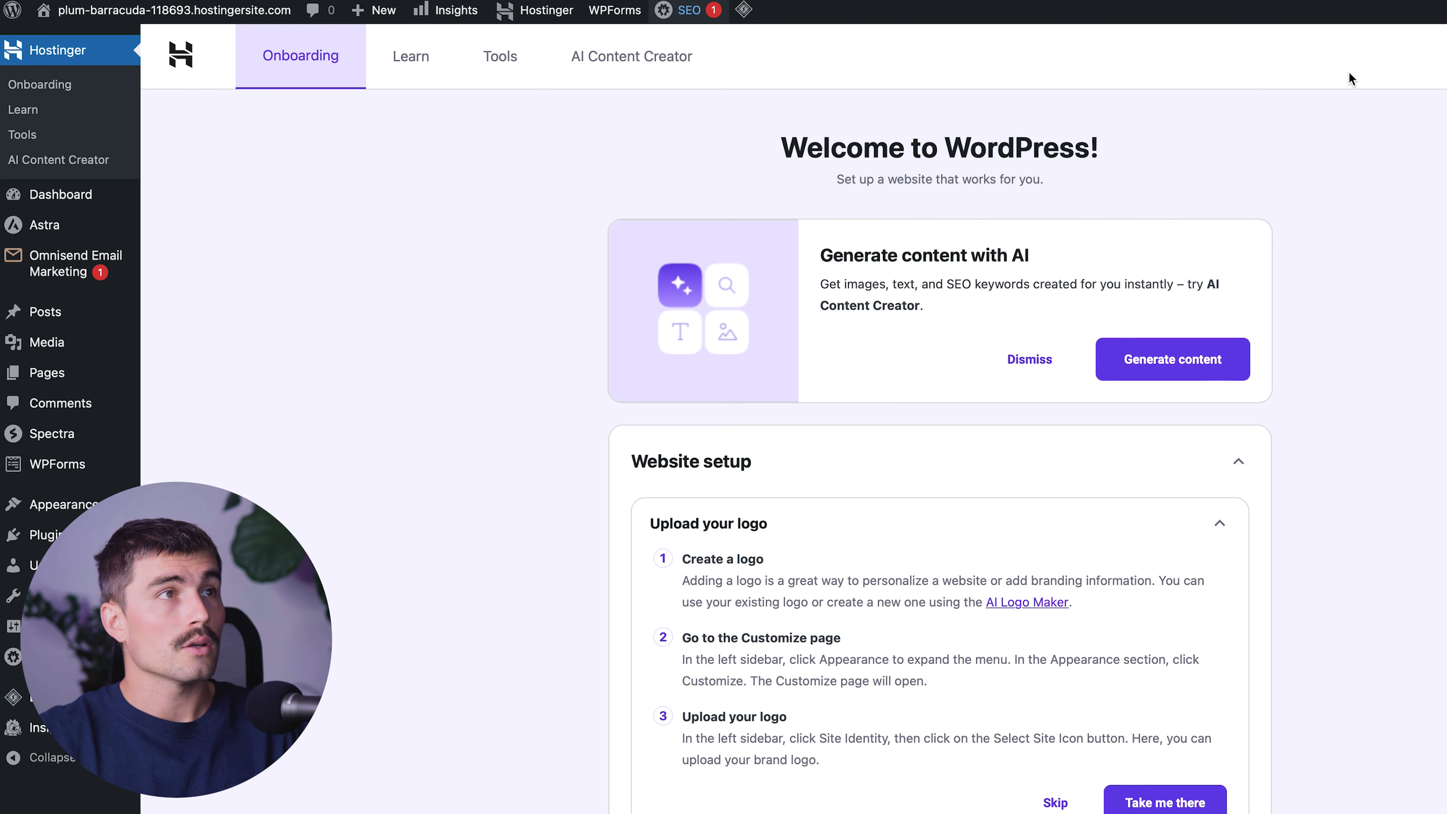
Show the site's list of pages in WordPress and open the About page for editing.
mouse_move(63, 378)
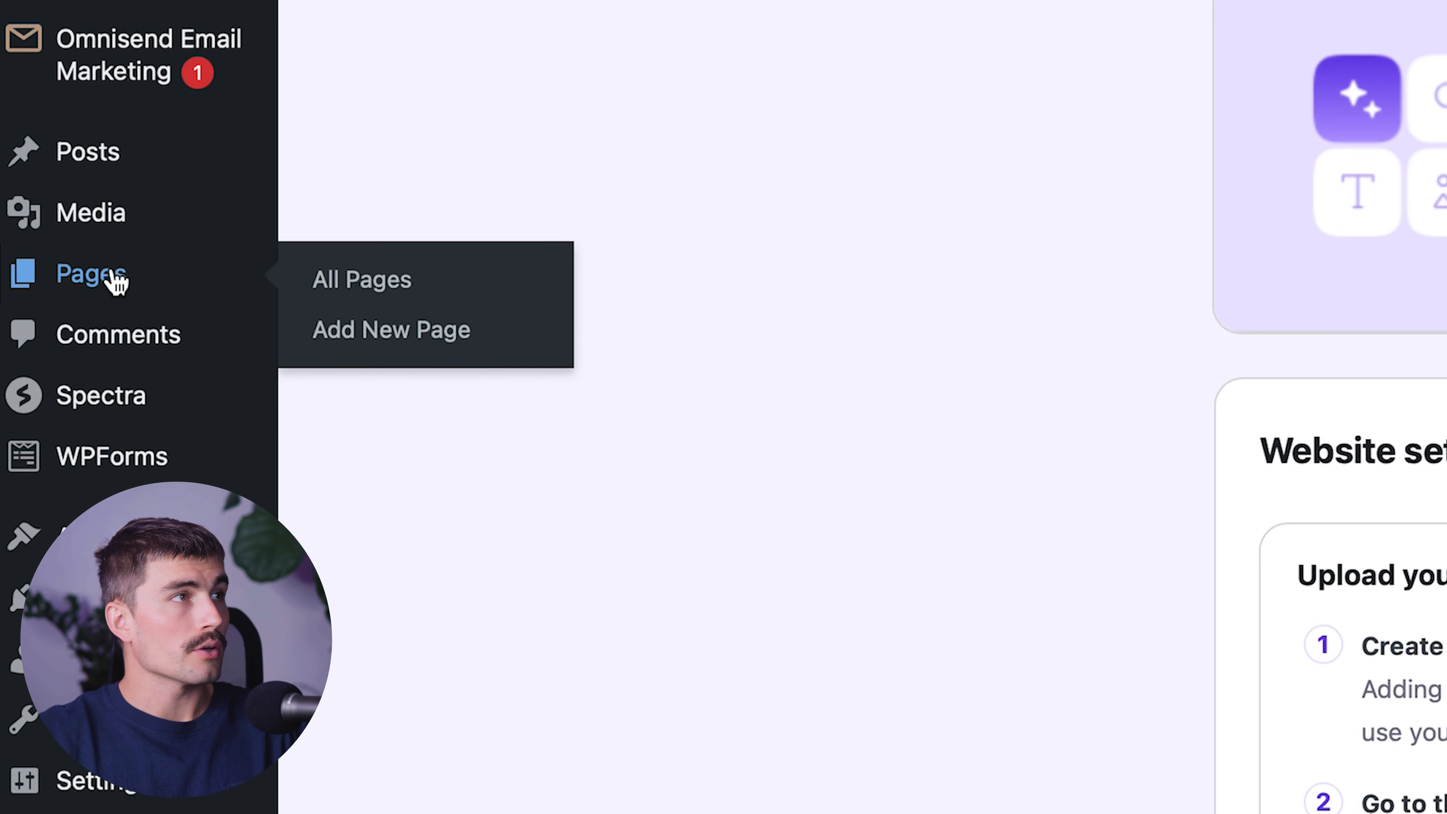
left_click(112, 269)
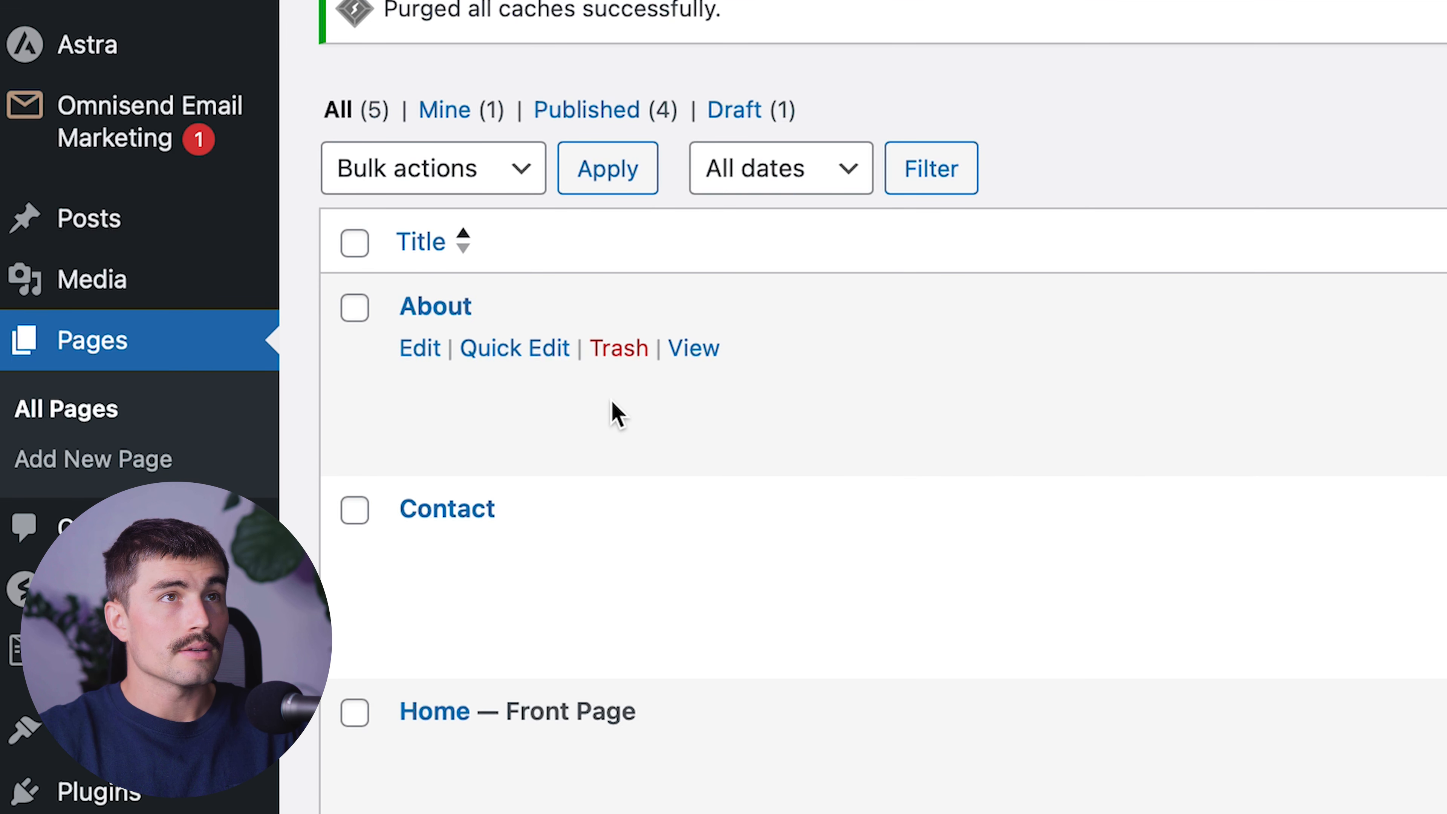
left_click(420, 349)
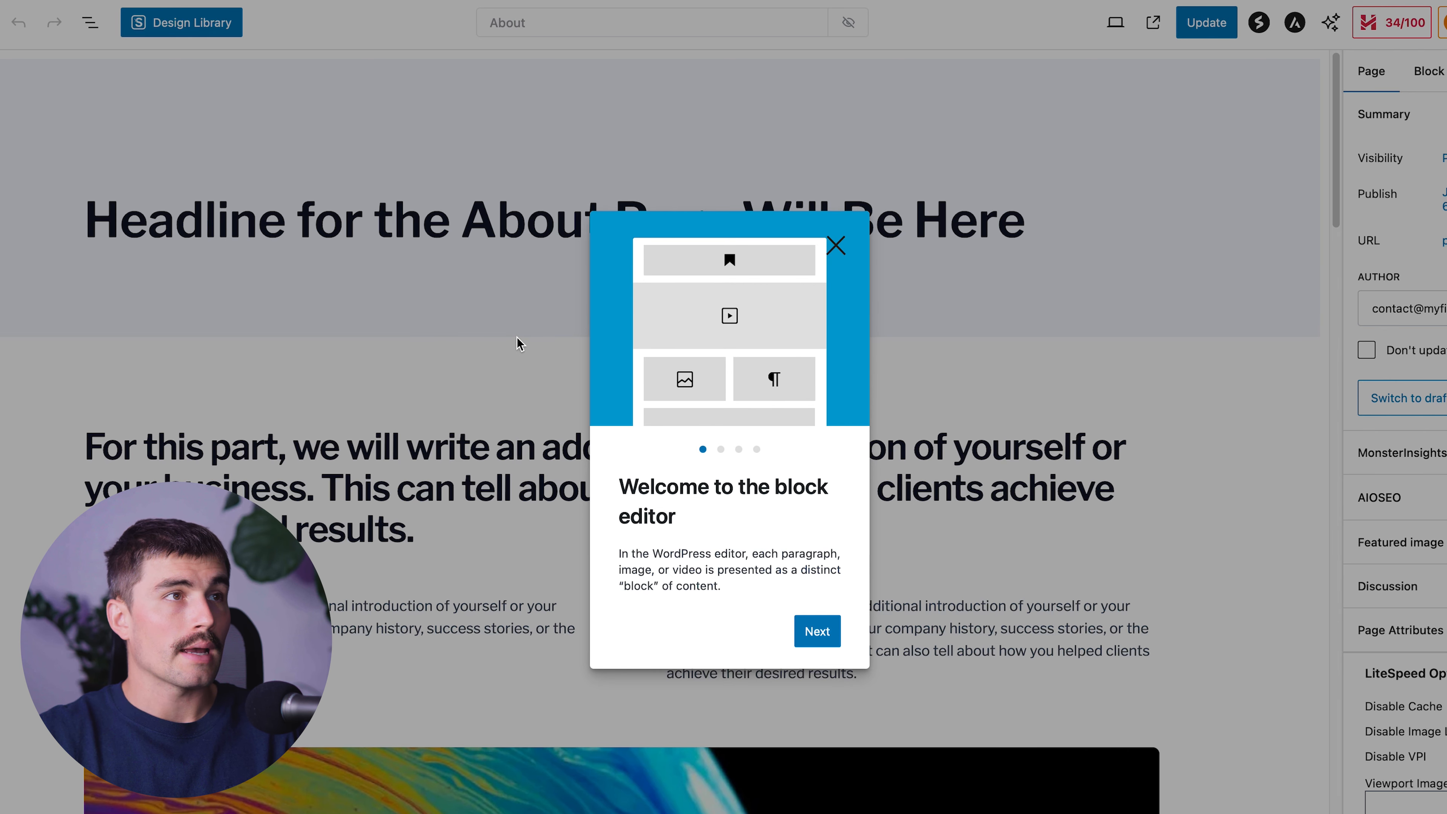
Go through the block editor welcome guide, close it, and glance over the About page content.
left_click(824, 632)
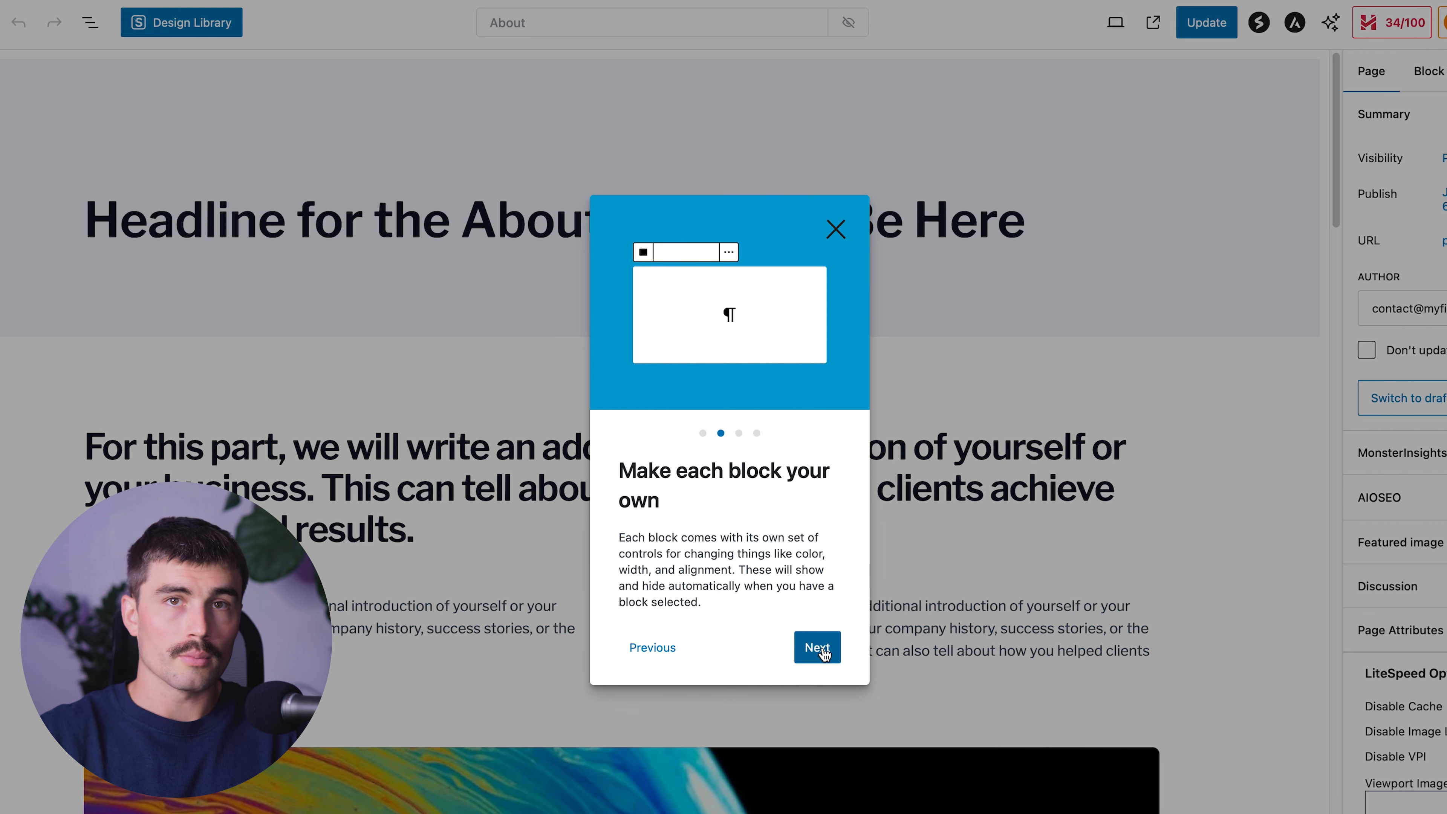
left_click(822, 650)
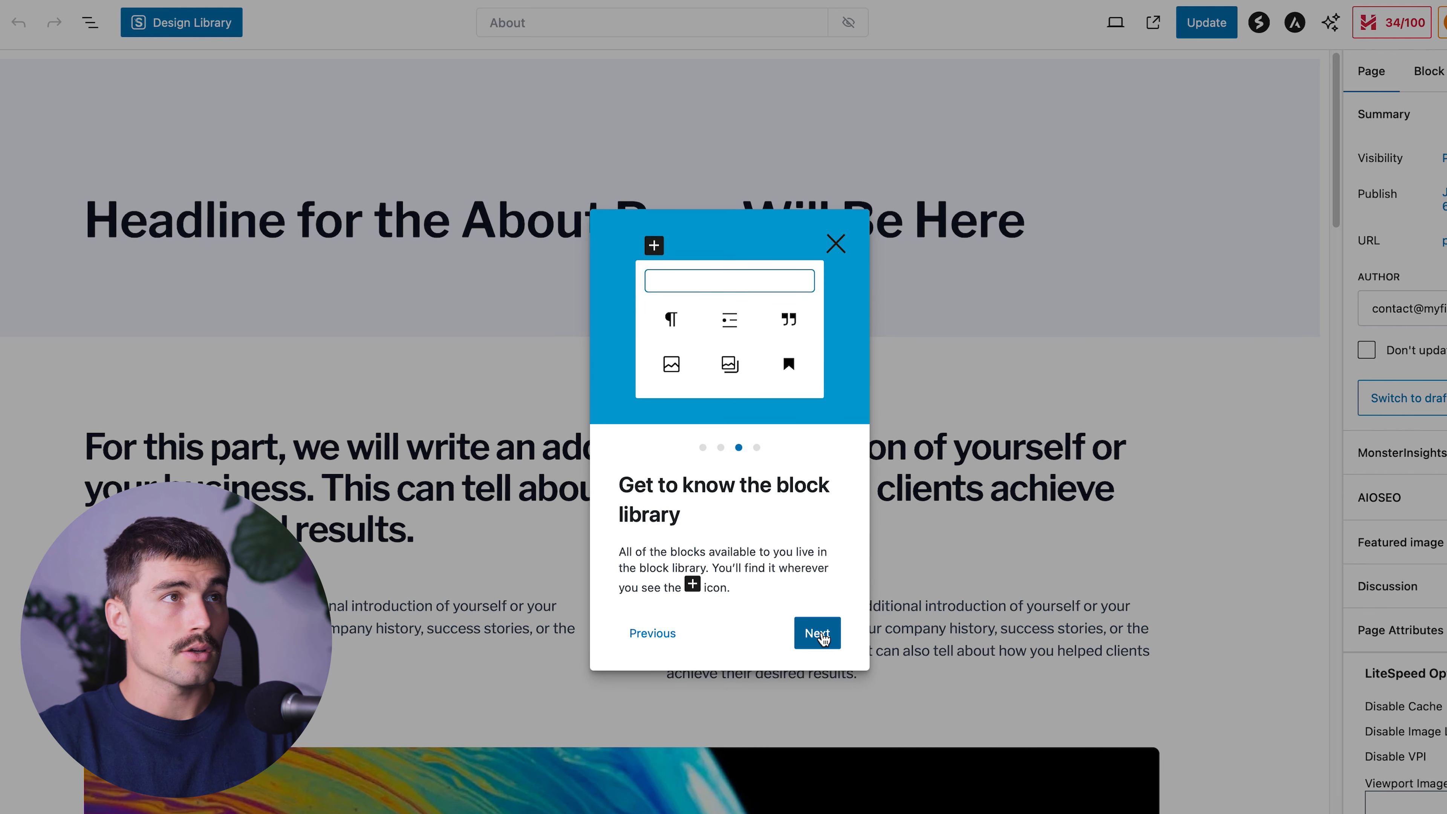
left_click(824, 638)
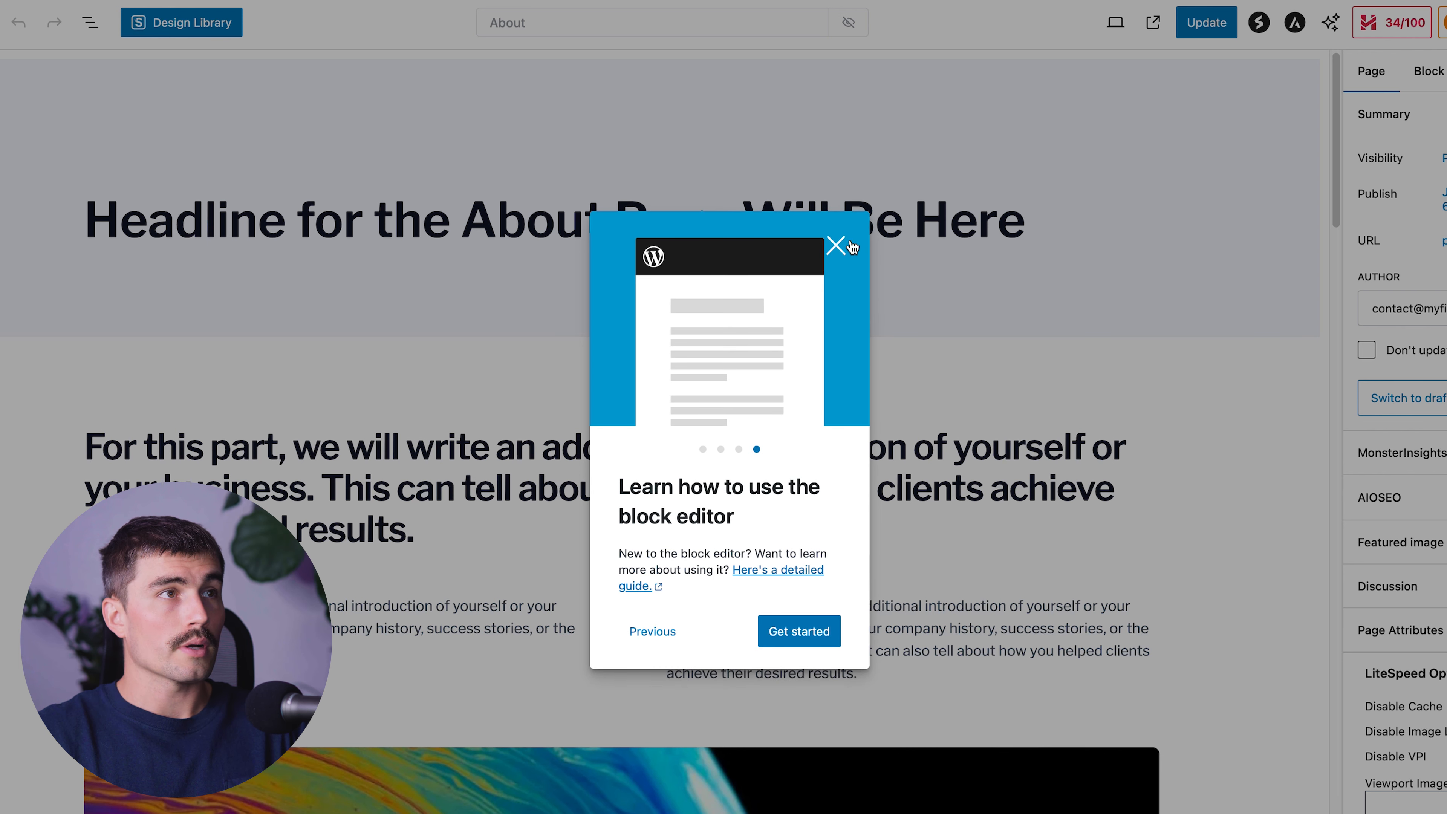
left_click(850, 245)
scroll(756, 362, "down", 4)
scroll(755, 362, "up", 4)
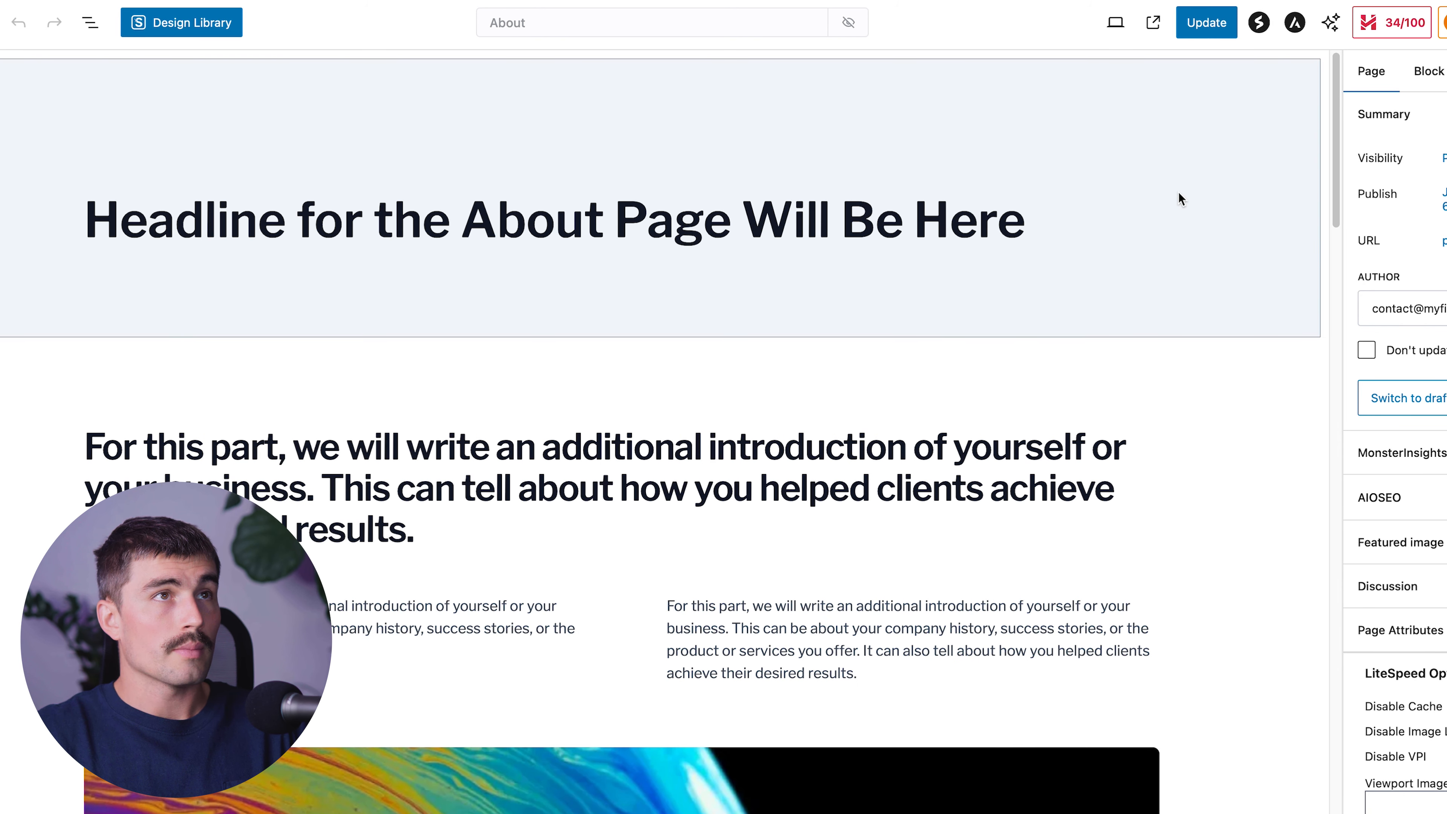
Select the About page headline and examine the editing options offered for its block.
left_click(369, 203)
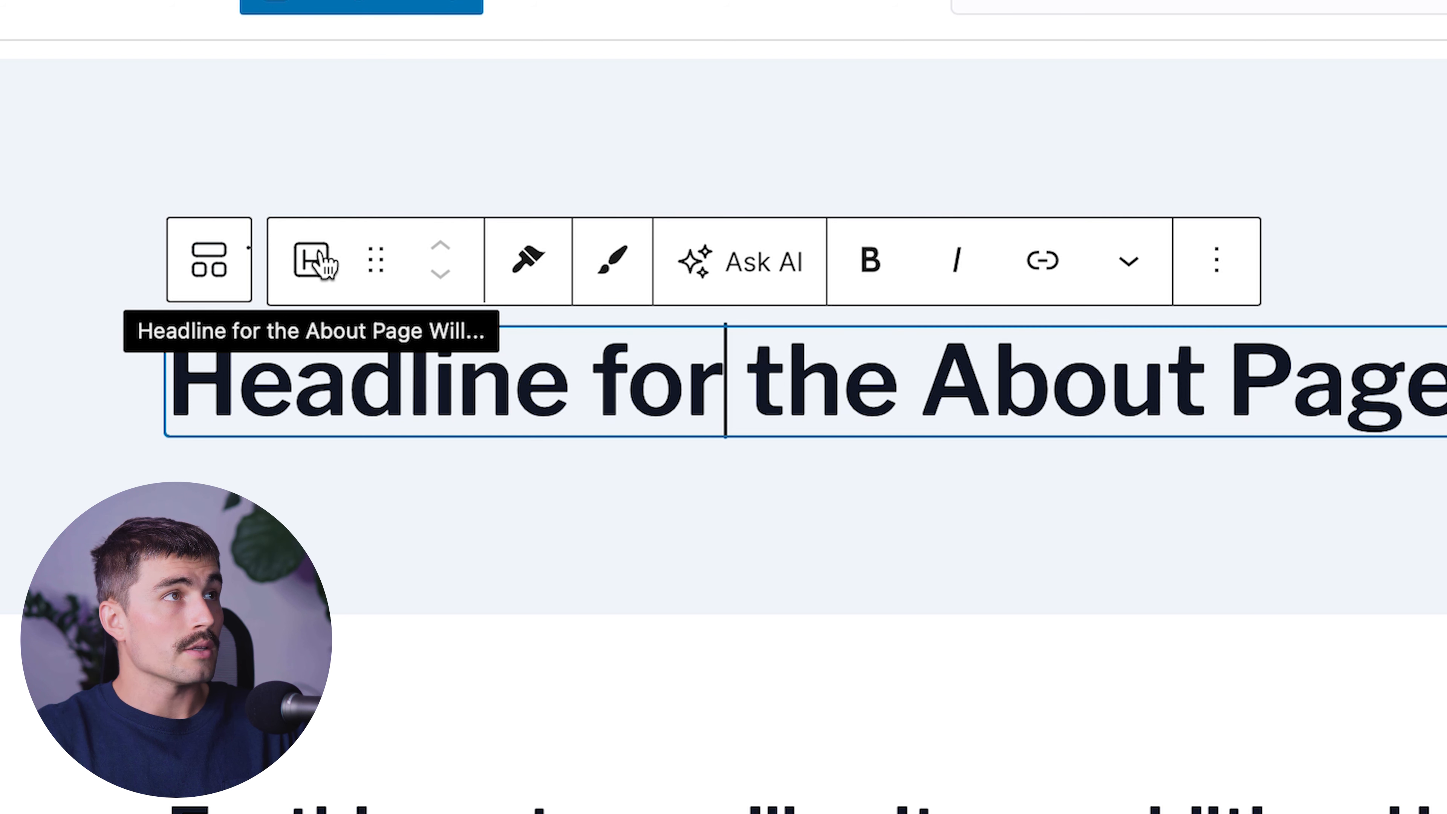
left_click_drag(365, 271, 378, 378)
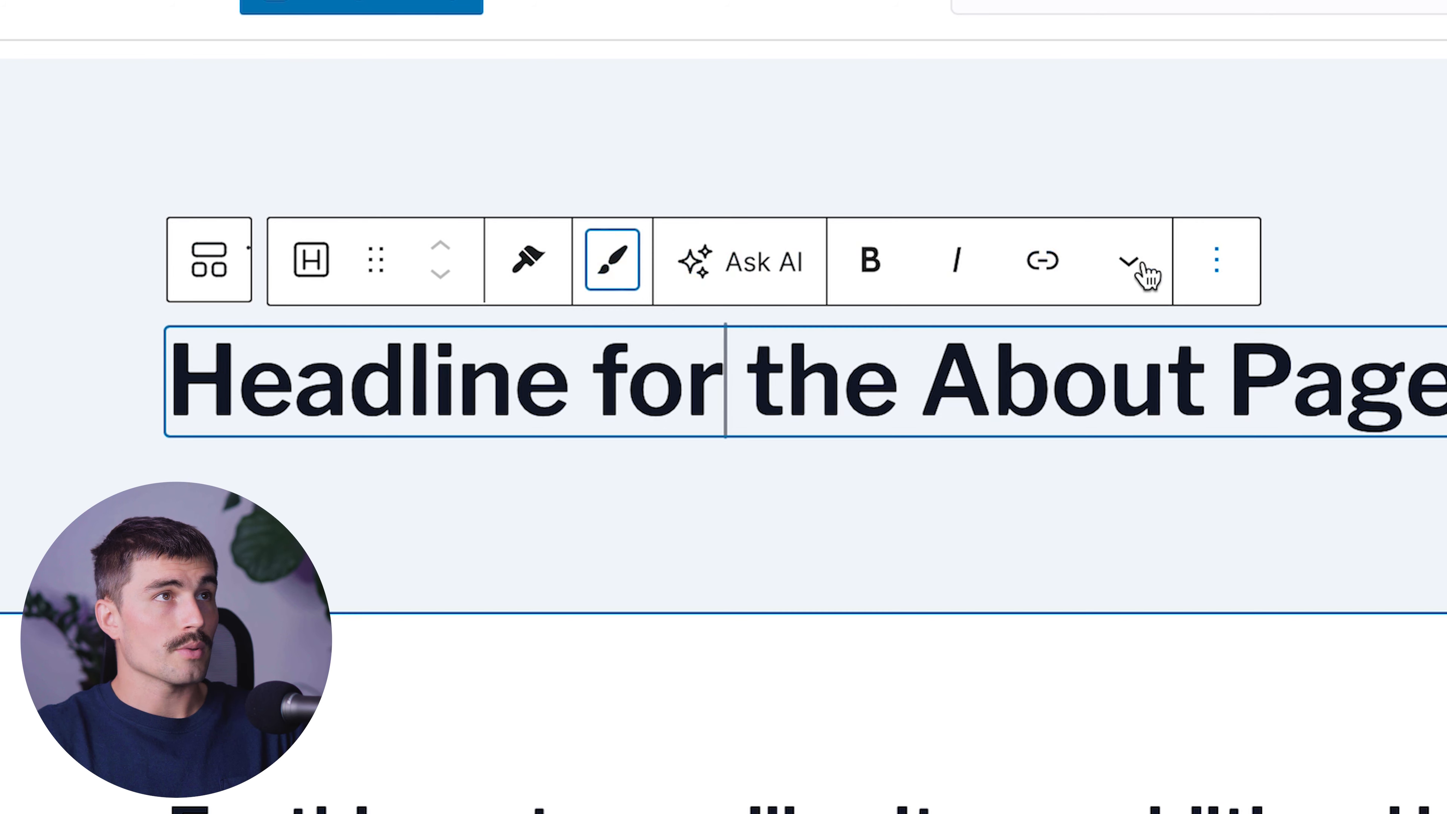
left_click(1111, 419)
left_click(756, 303)
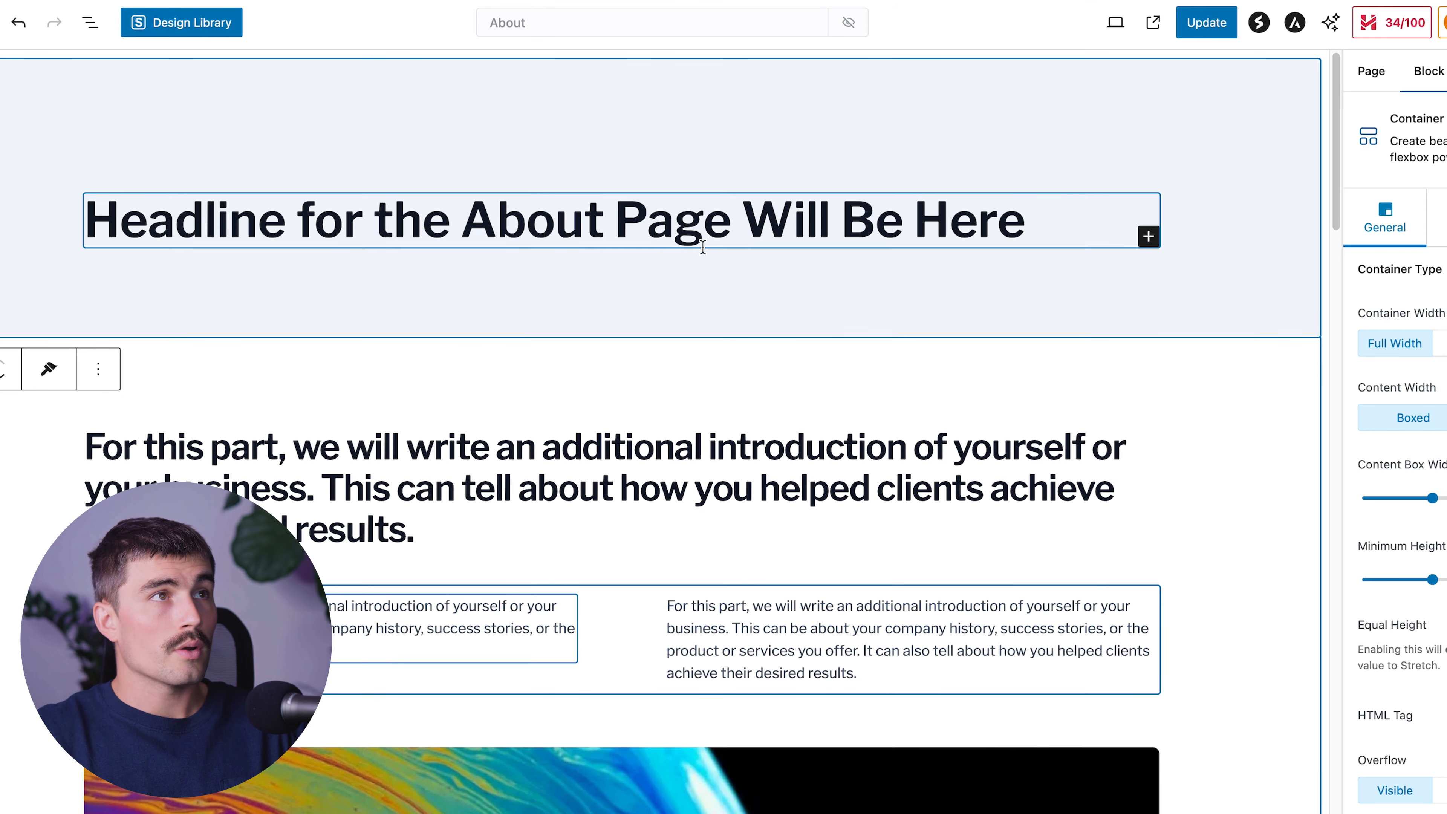
Compare centre and right alignment for the About page headline and leave it centred.
left_click(460, 223)
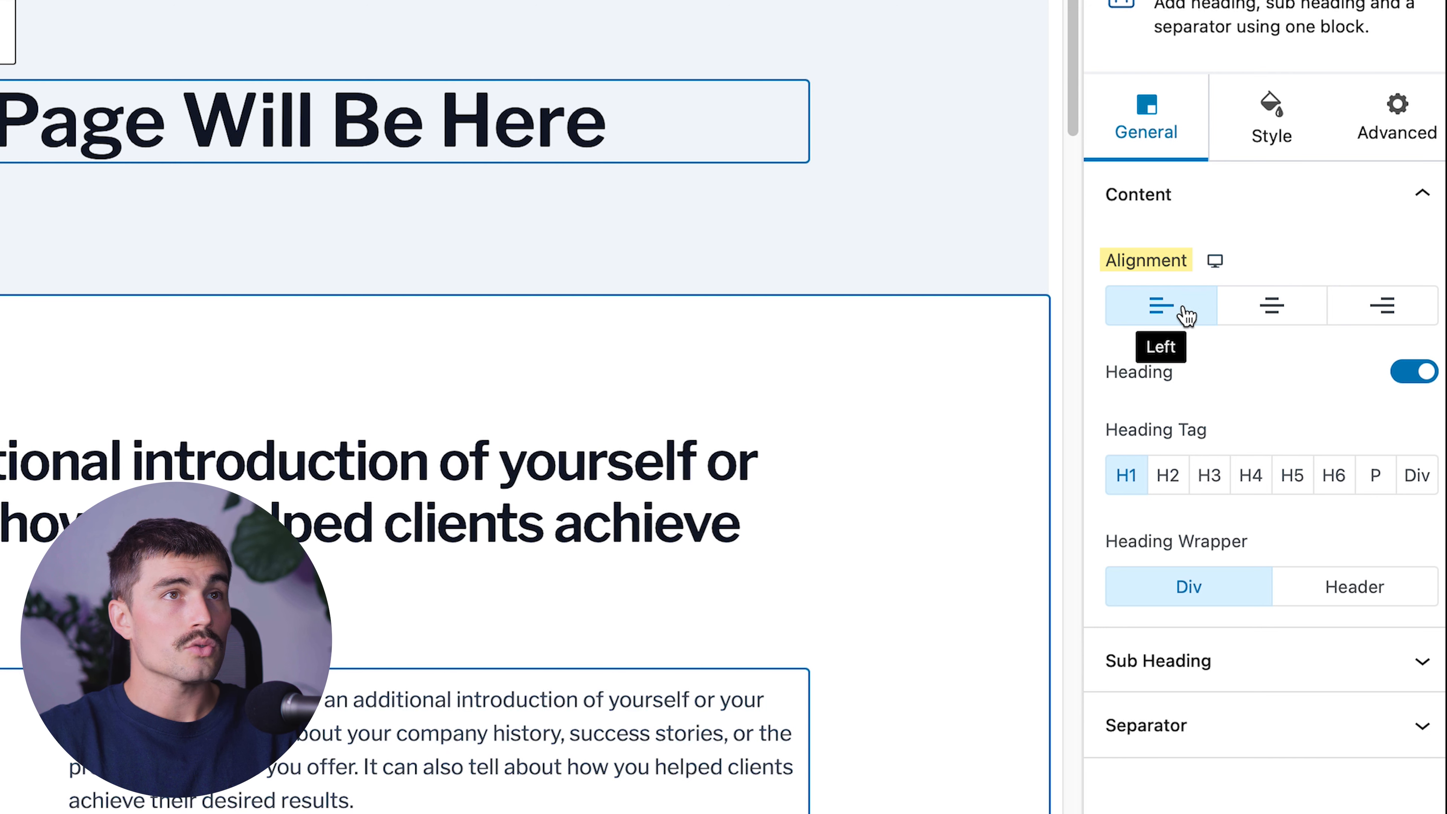
left_click(1283, 304)
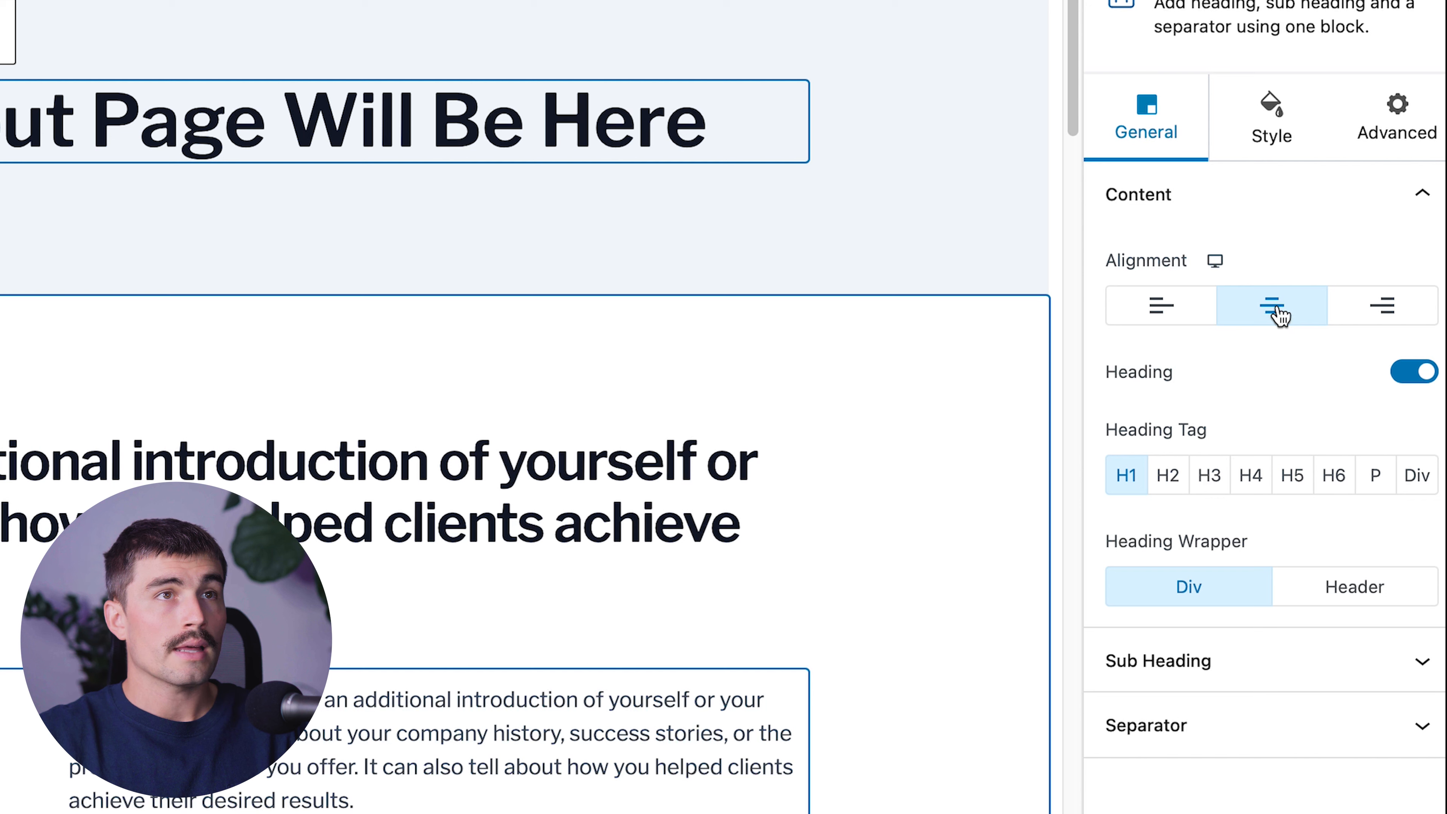
left_click(1387, 307)
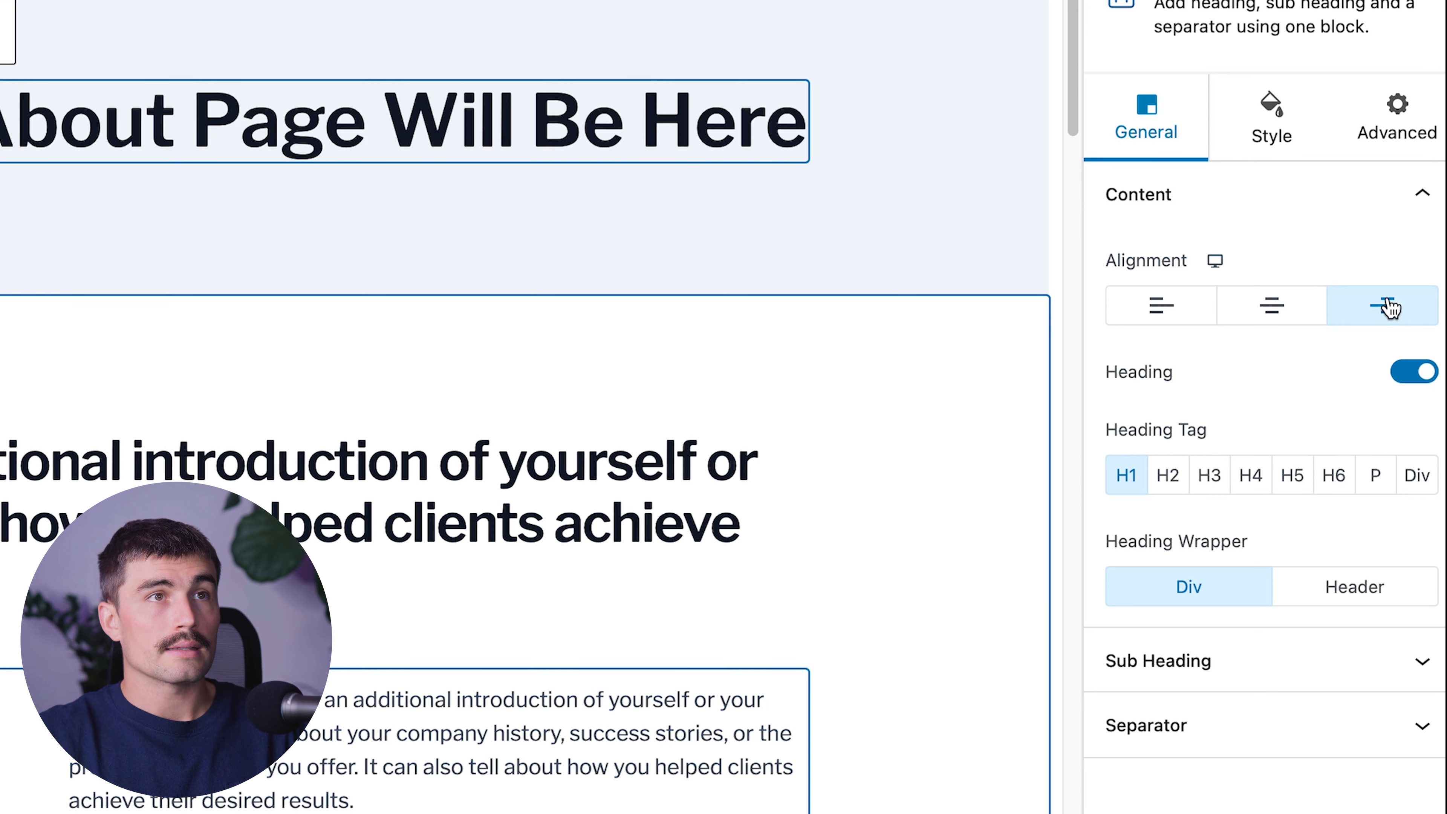
left_click(1262, 305)
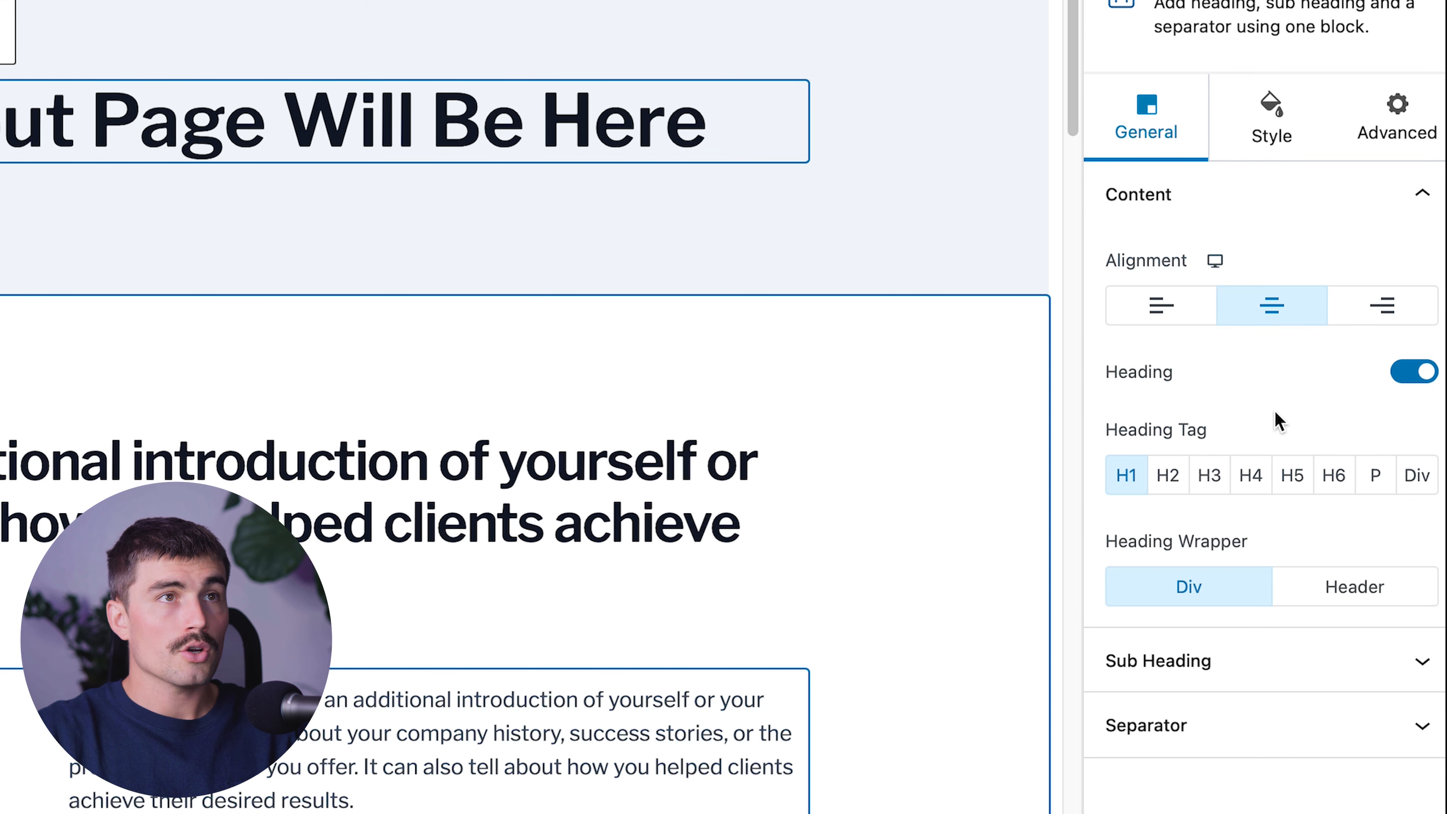
Try the H2 and H4 heading tags on the About page headline and return it to H1.
left_click(1168, 478)
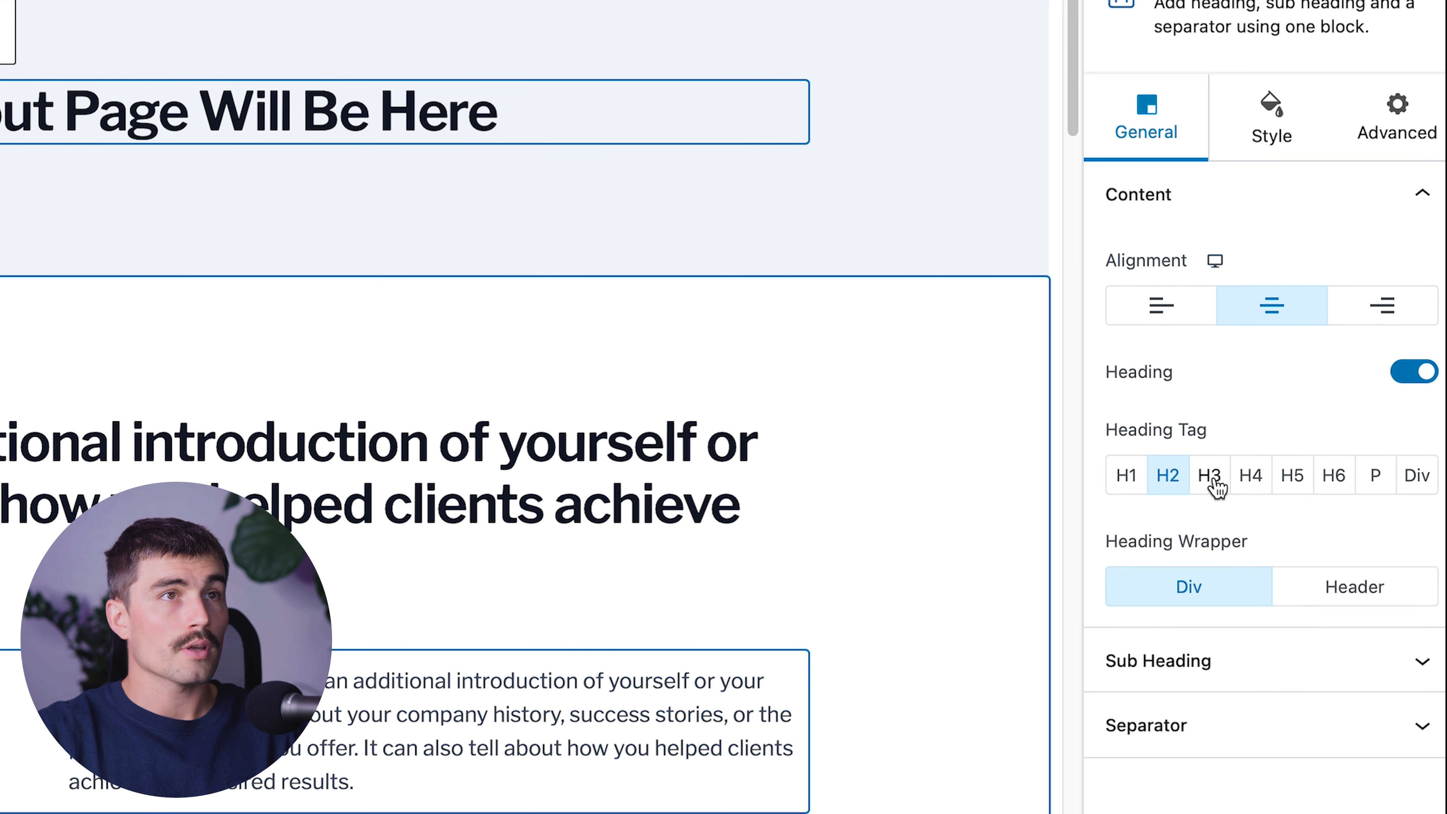
left_click(1252, 481)
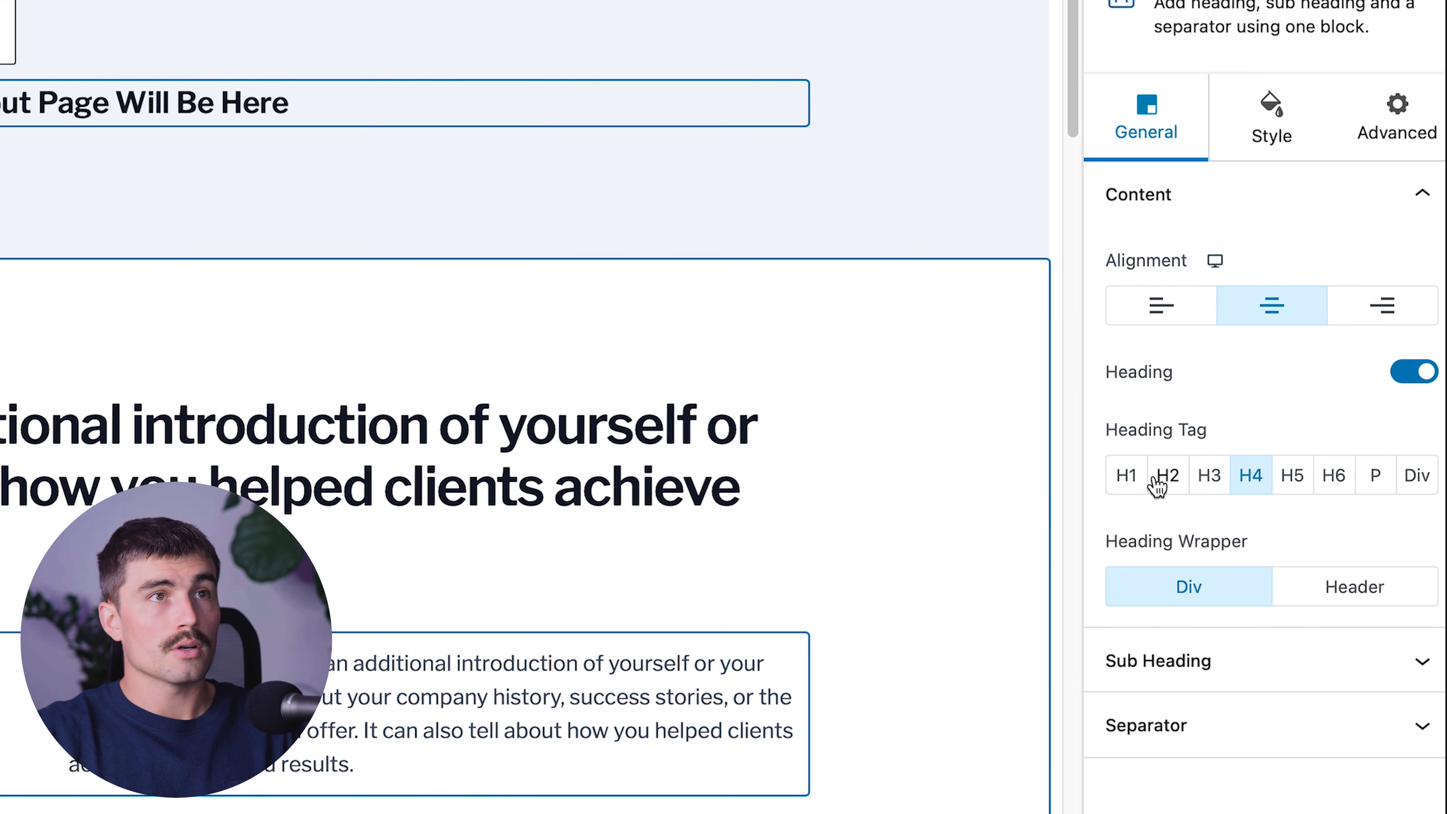
left_click(1133, 479)
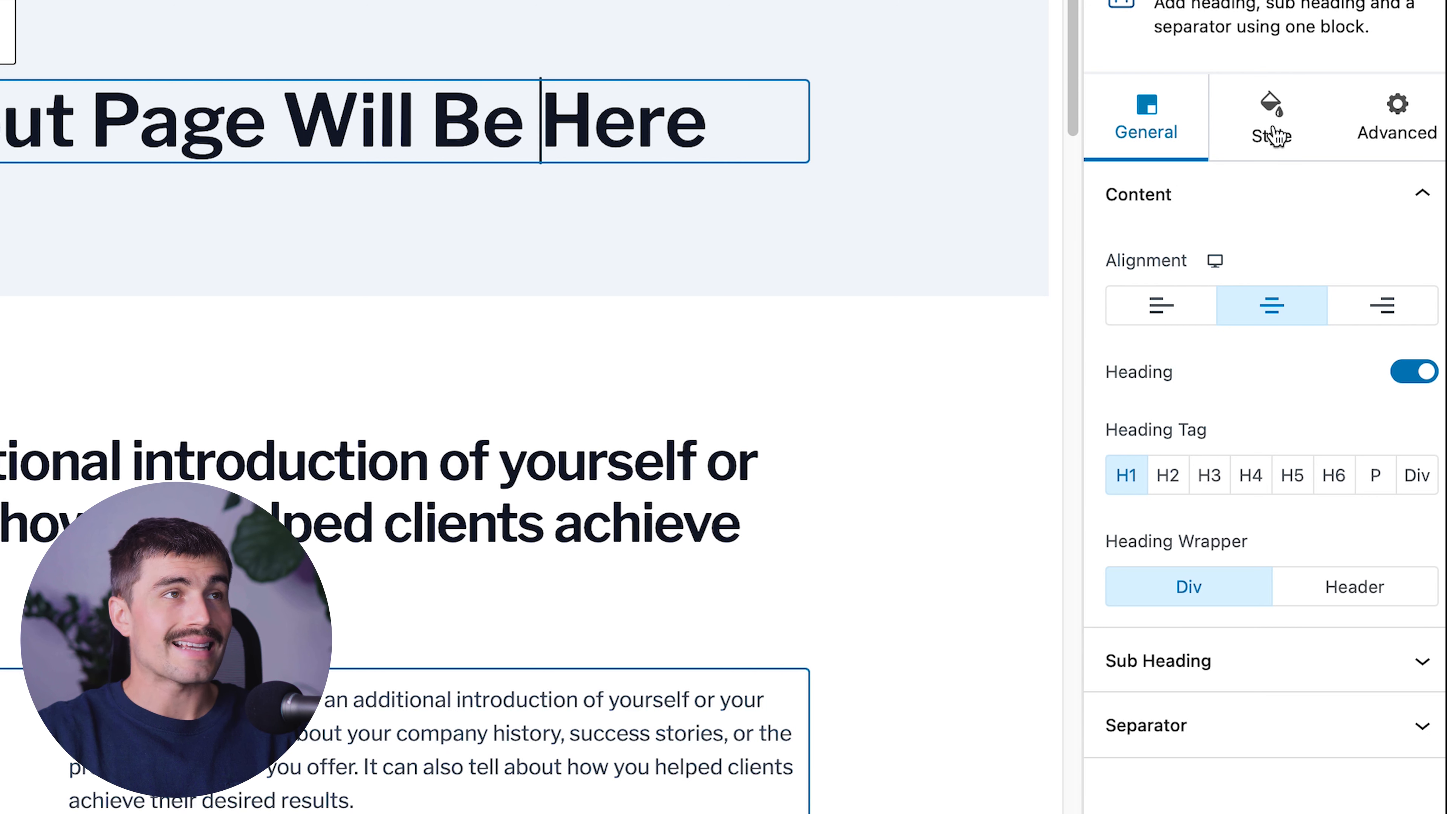
Examine the headline's style settings, including the highlight colour, typography, padding and border options.
left_click(1276, 143)
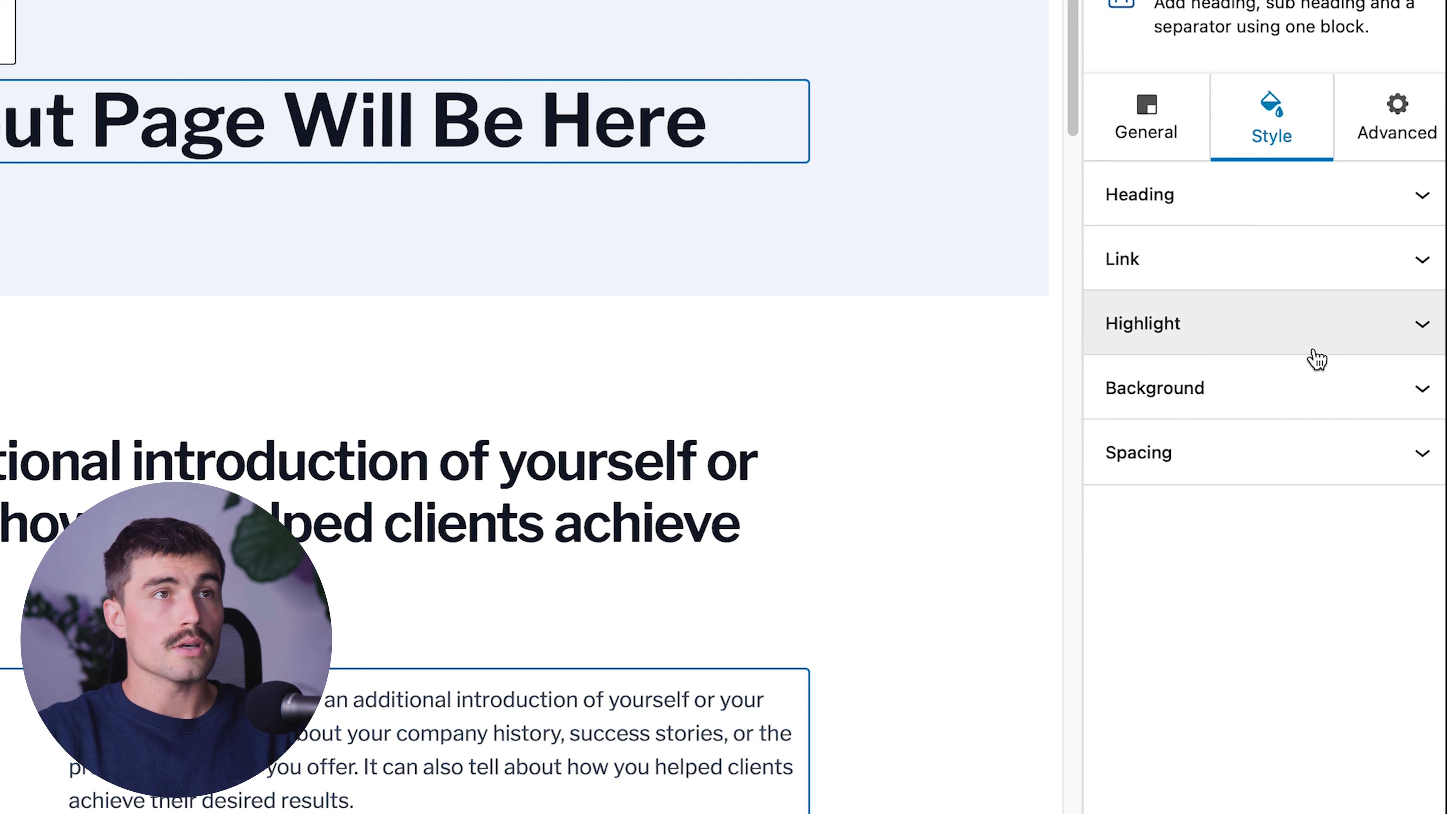
left_click(1317, 359)
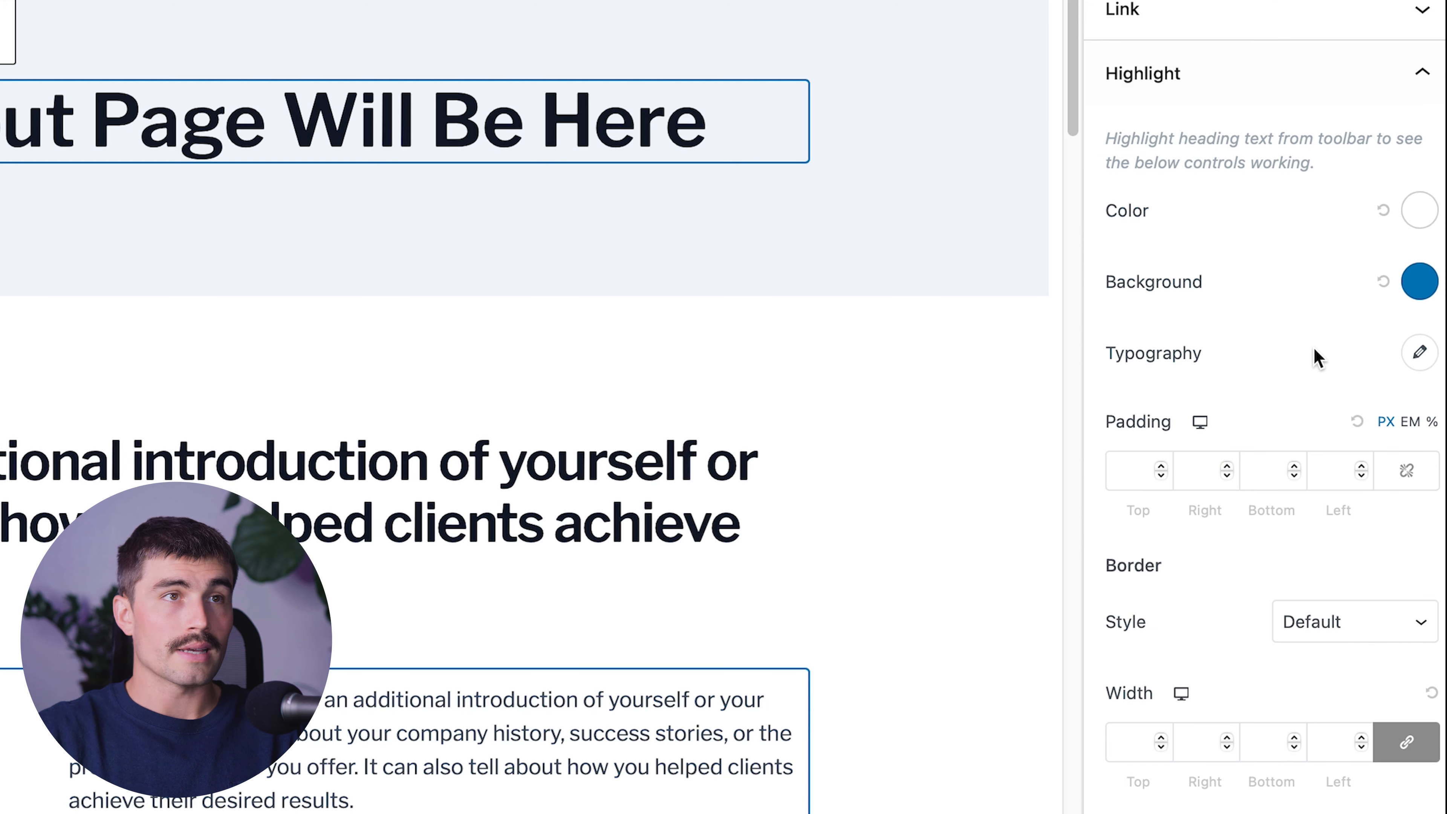
scroll(1368, 85, "up", 5)
Try the Fade animation on the headline's container, set the animation to Flip Down, and preview it.
left_click(1420, 125)
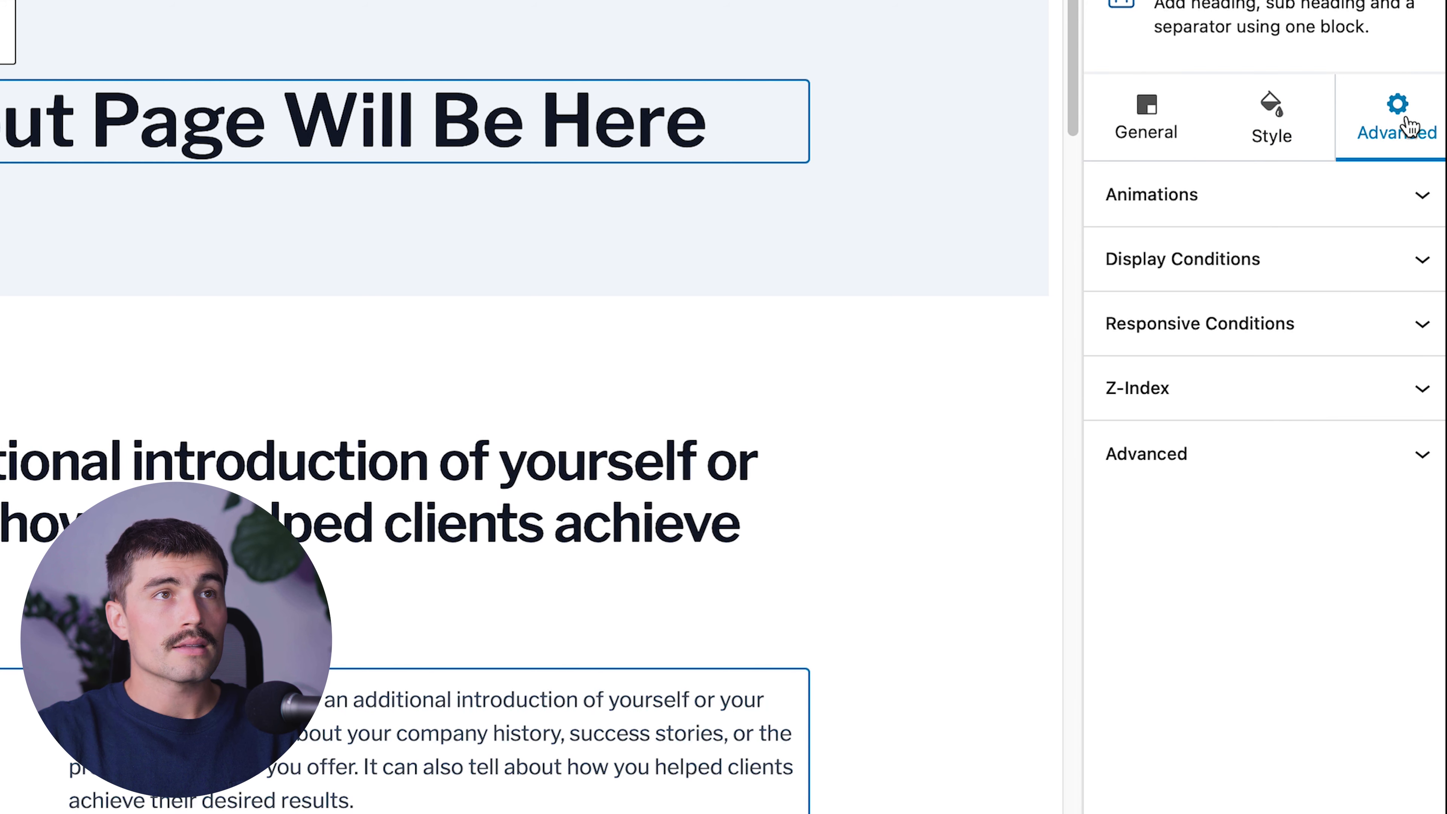
left_click(1381, 193)
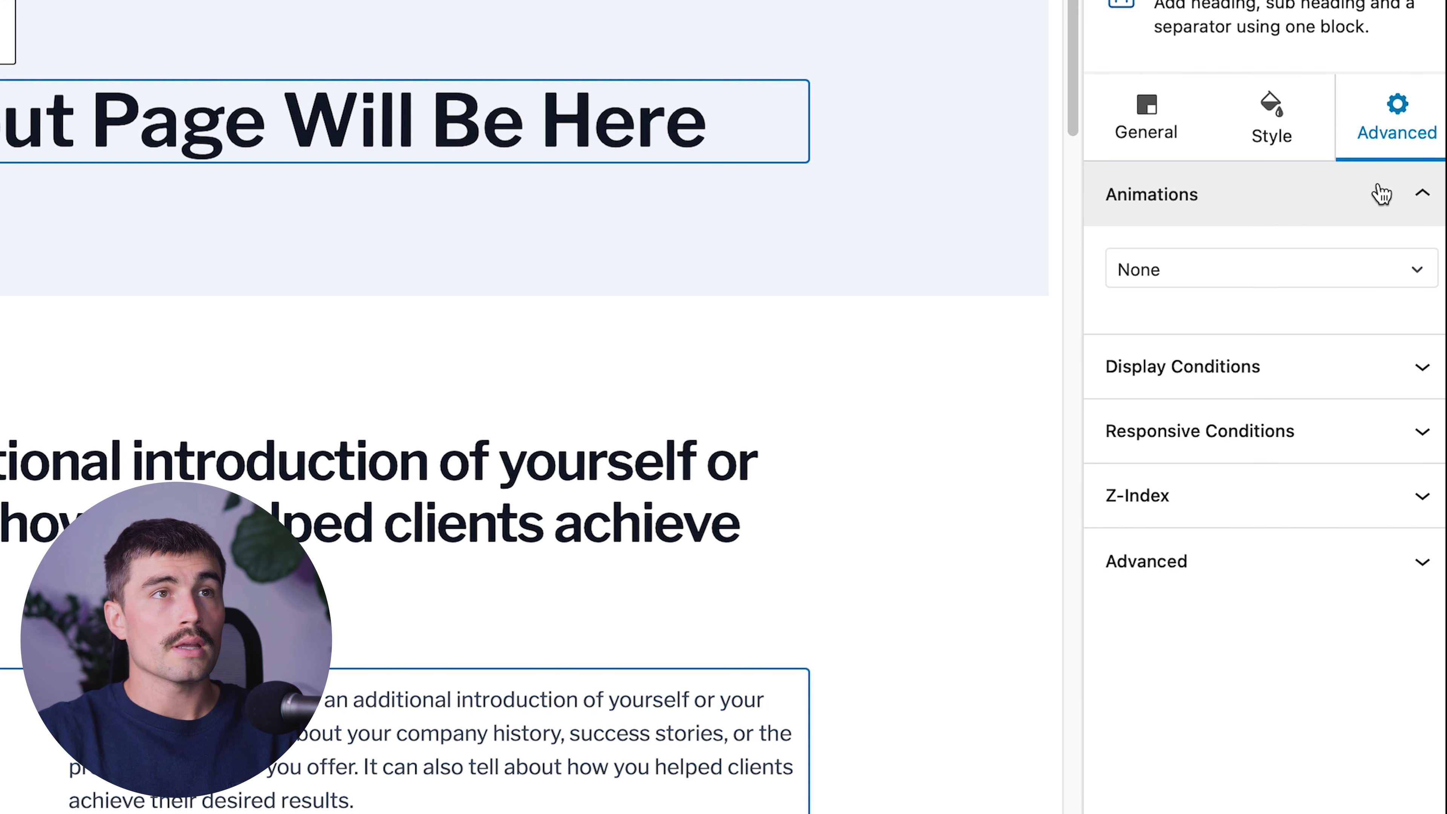
left_click(1354, 291)
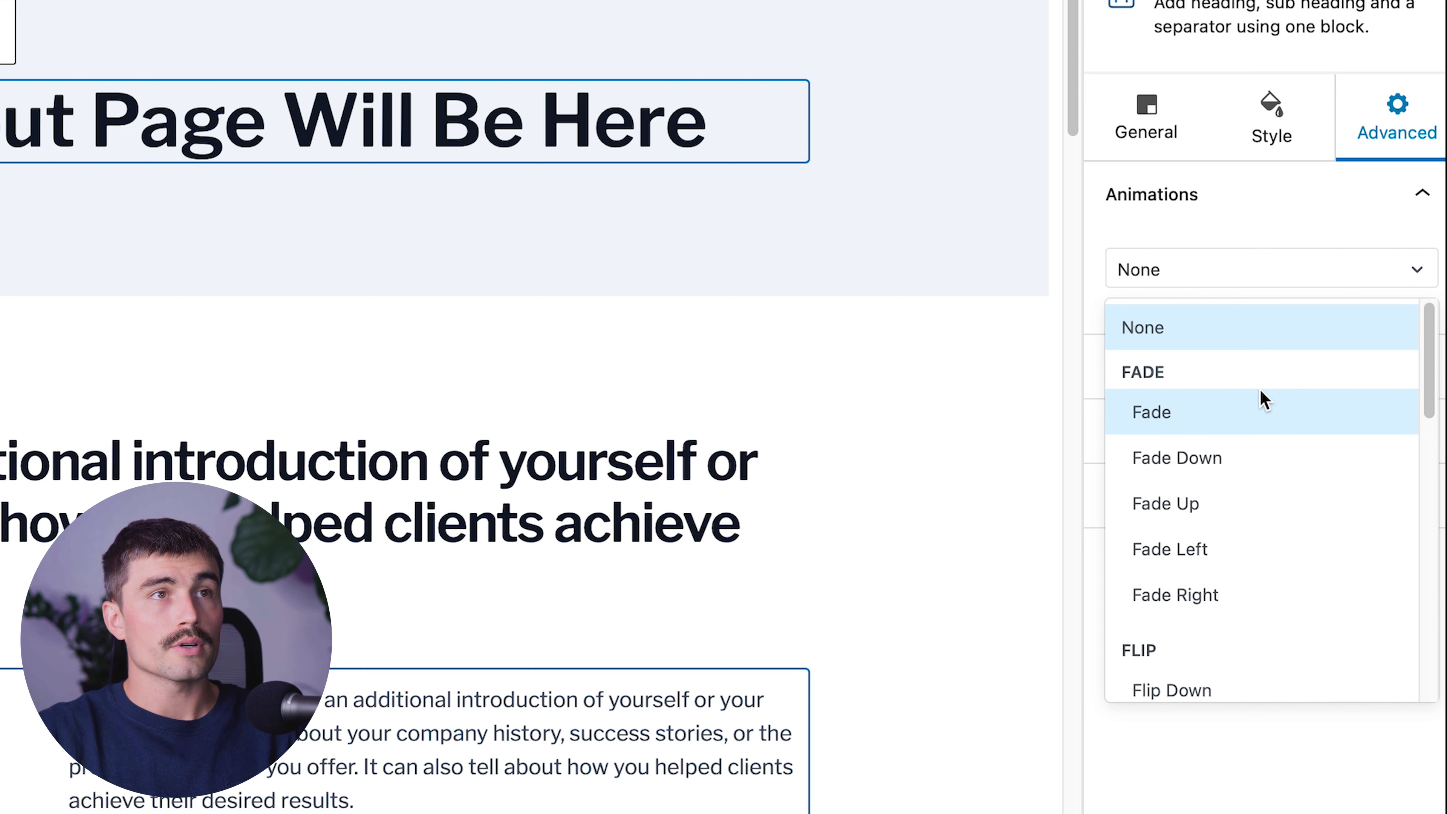
left_click(1231, 410)
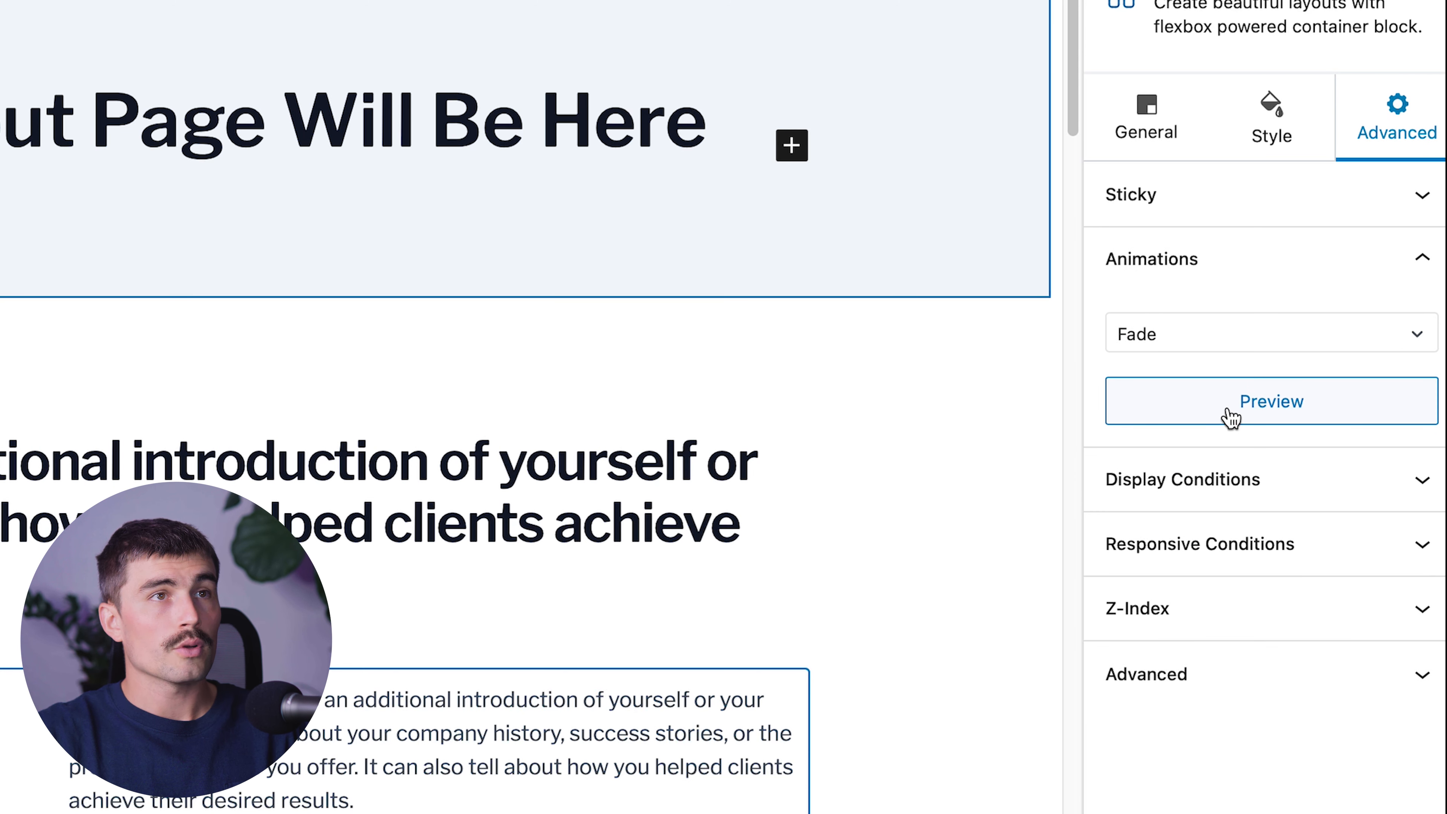
left_click(1228, 412)
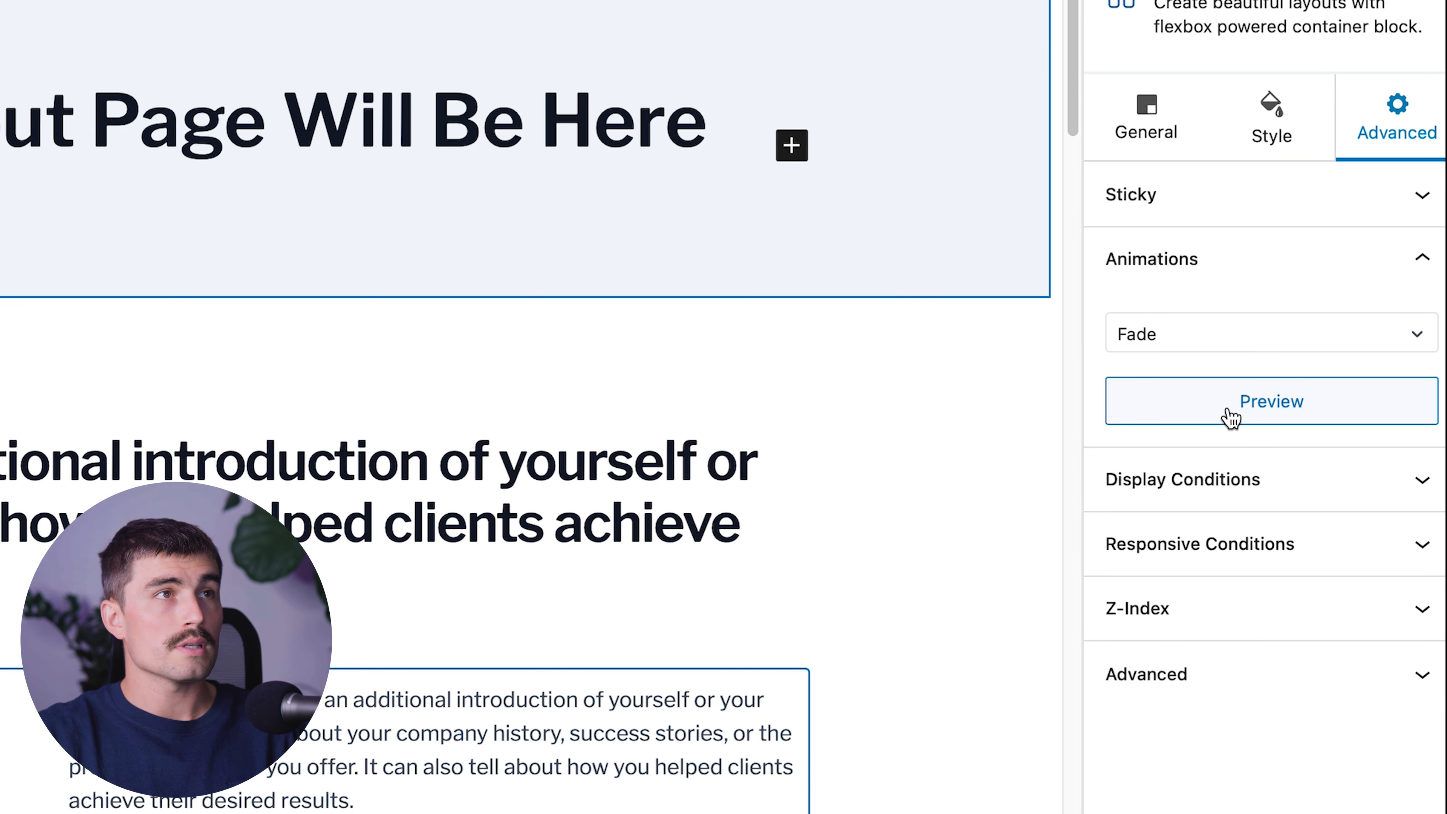
left_click(1194, 341)
scroll(1221, 556, "down", 1)
left_click(1202, 702)
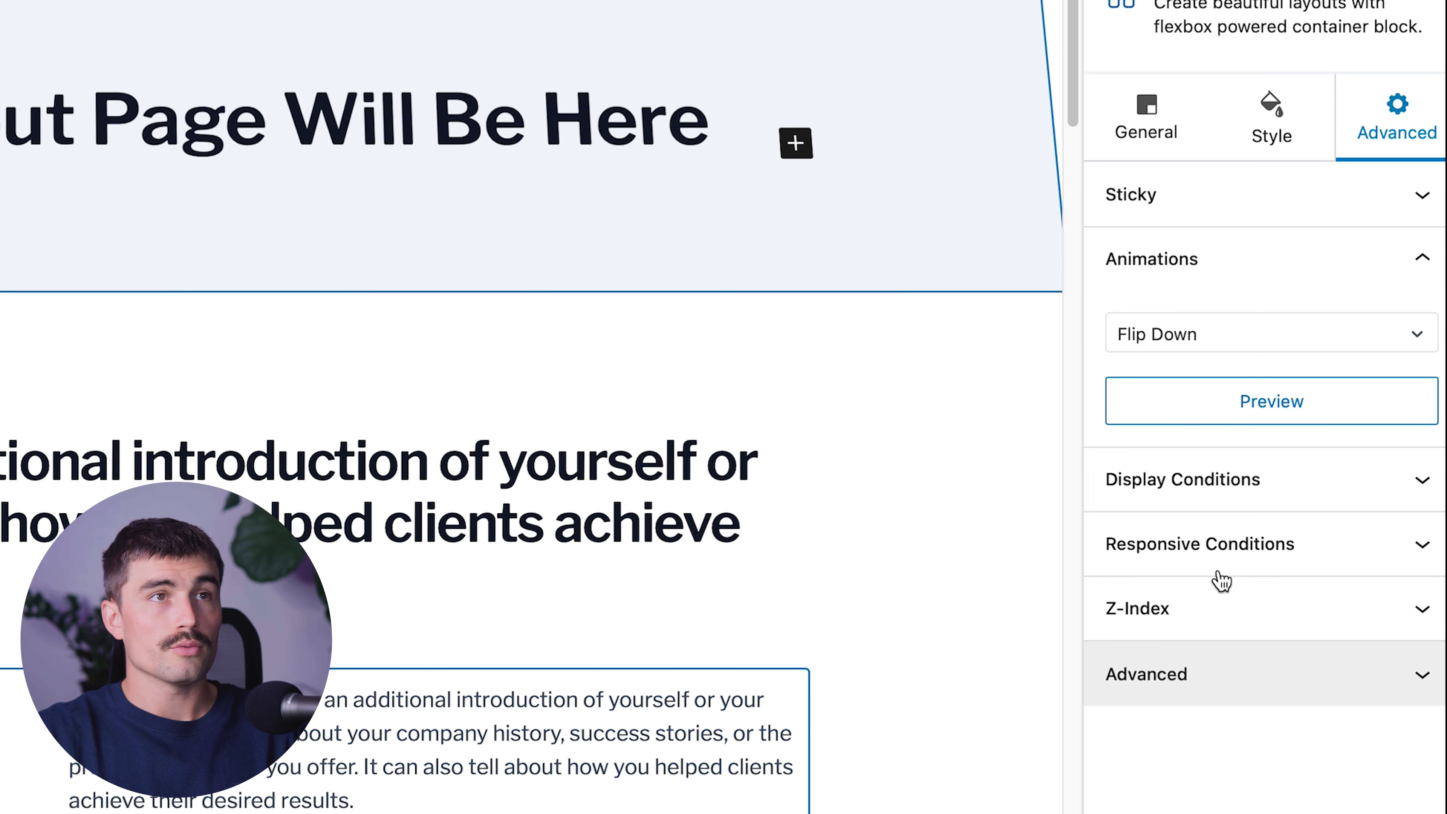
left_click(1265, 397)
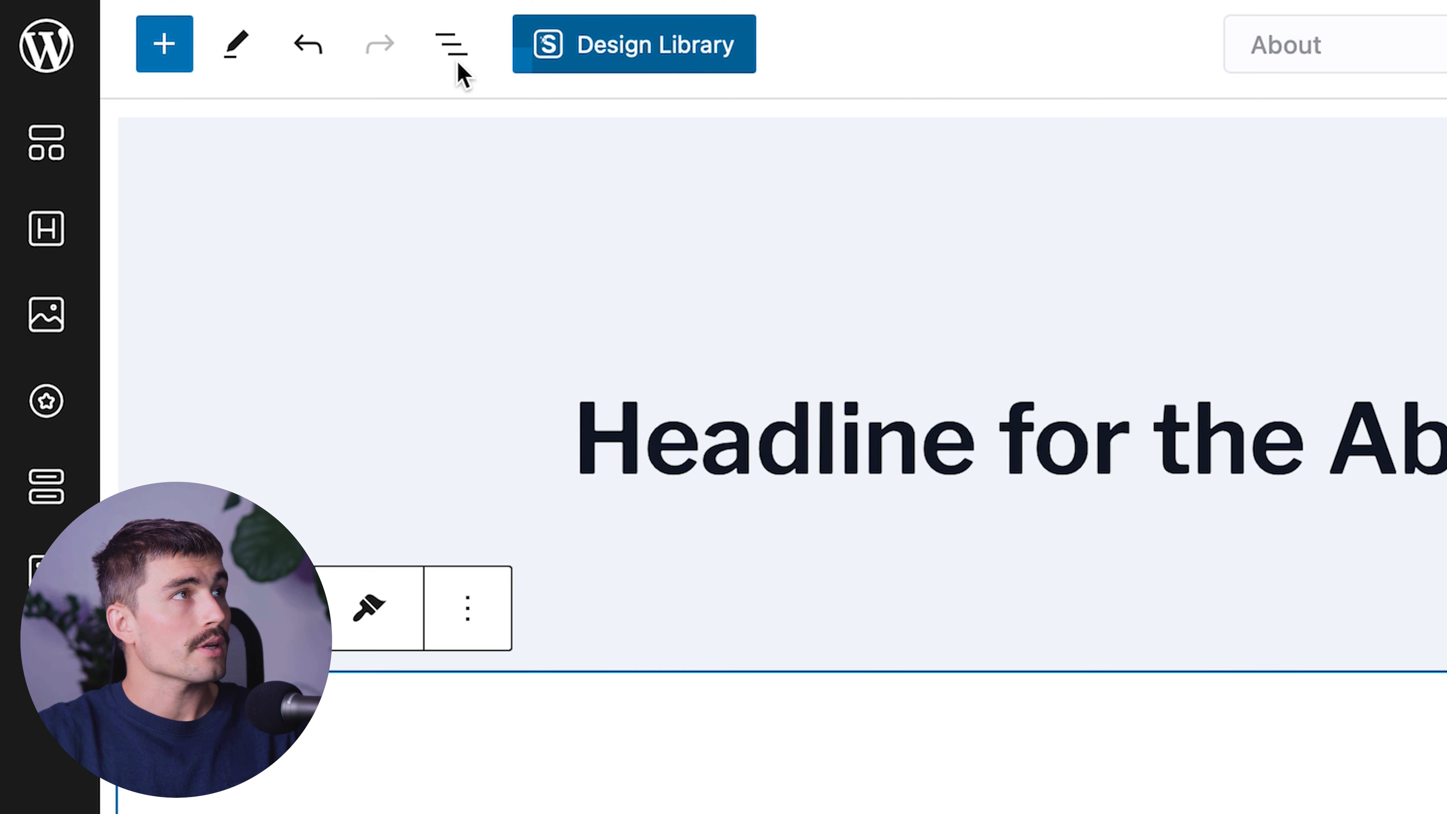
Examine the blocks available for the About page, including the Spectra, text, media and design groups.
left_click(180, 60)
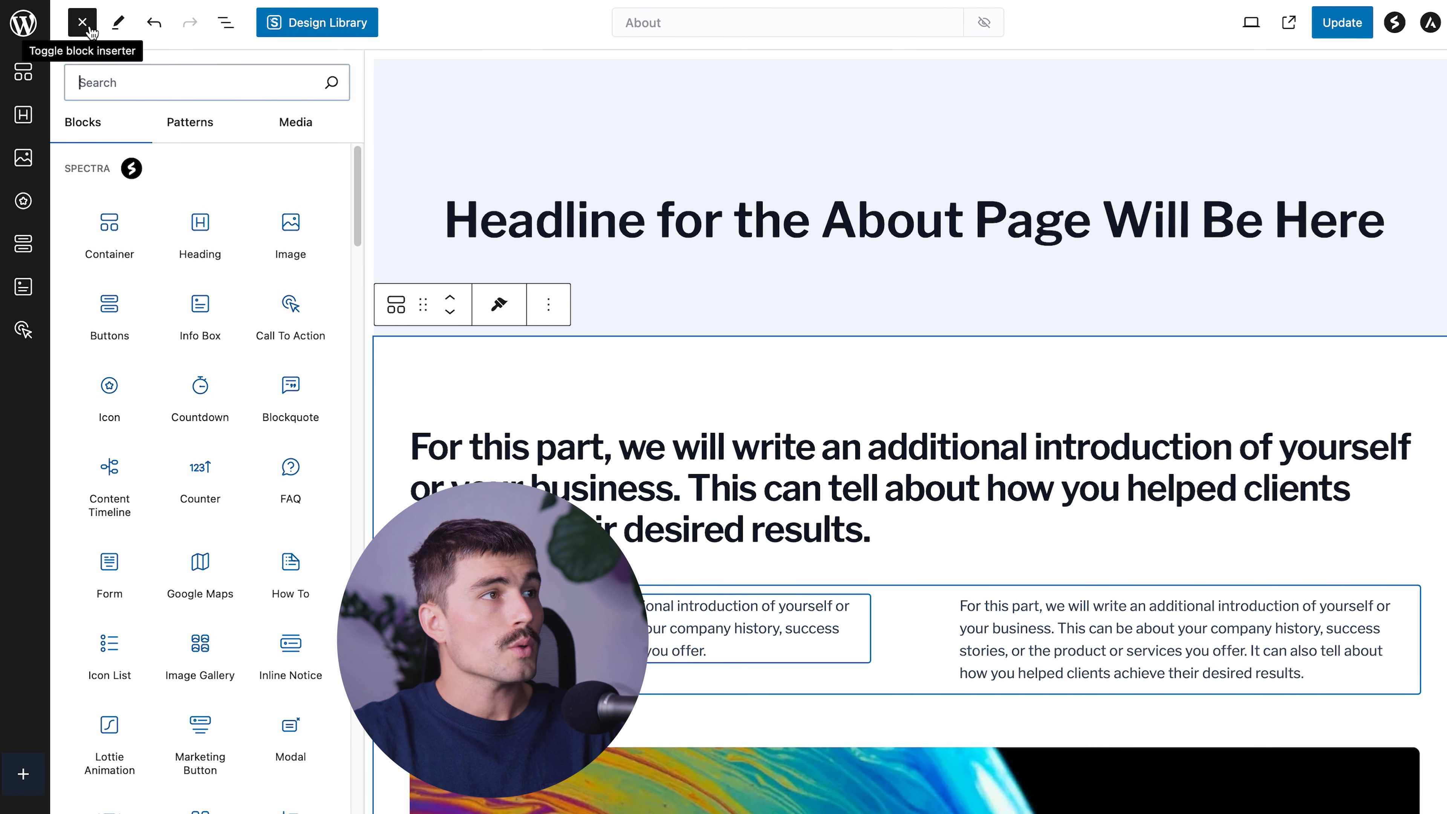
mouse_move(165, 300)
scroll(168, 302, "down", 1)
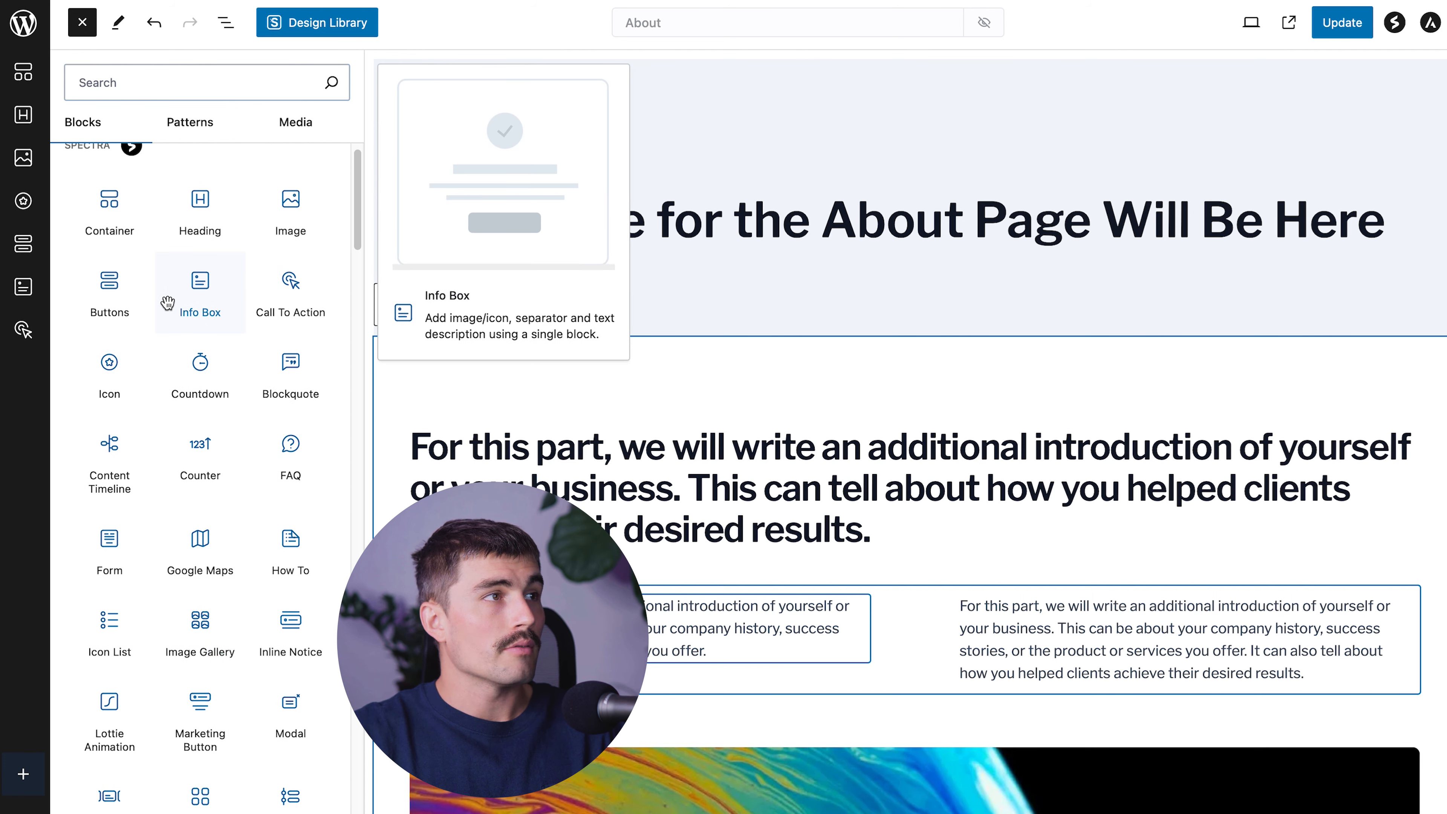
scroll(171, 315, "down", 4)
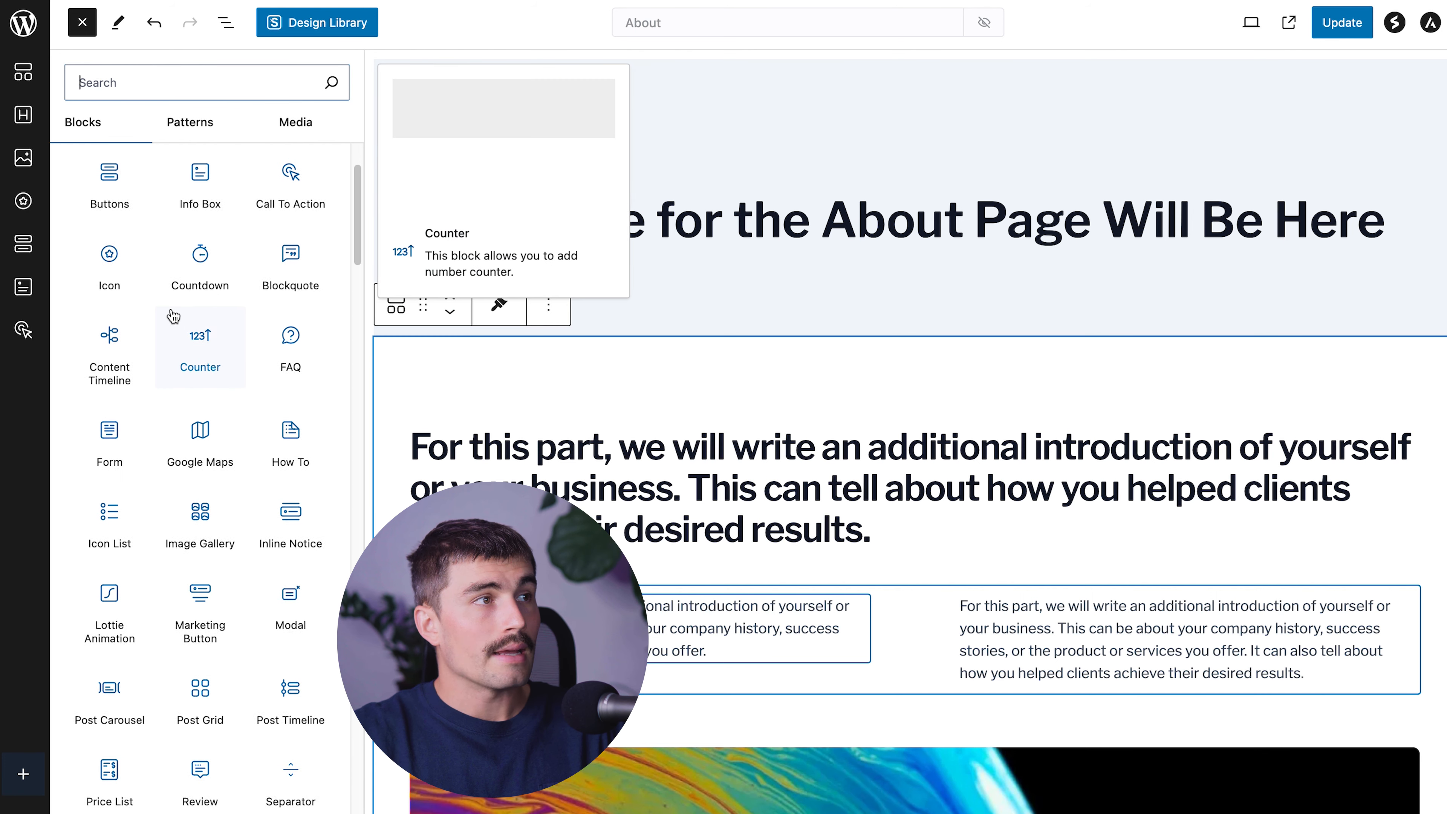
scroll(166, 310, "down", 2)
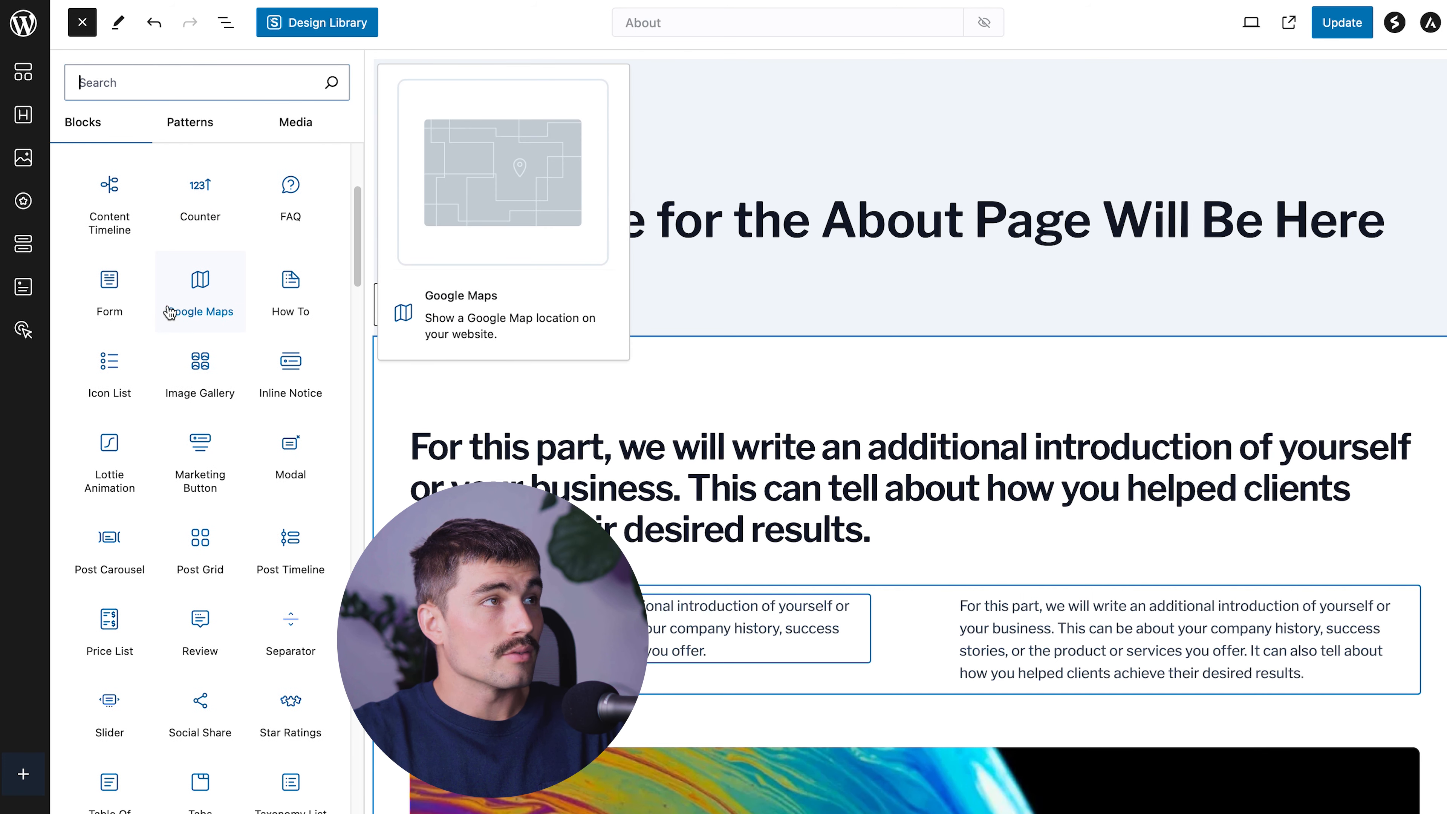
scroll(165, 310, "up", 6)
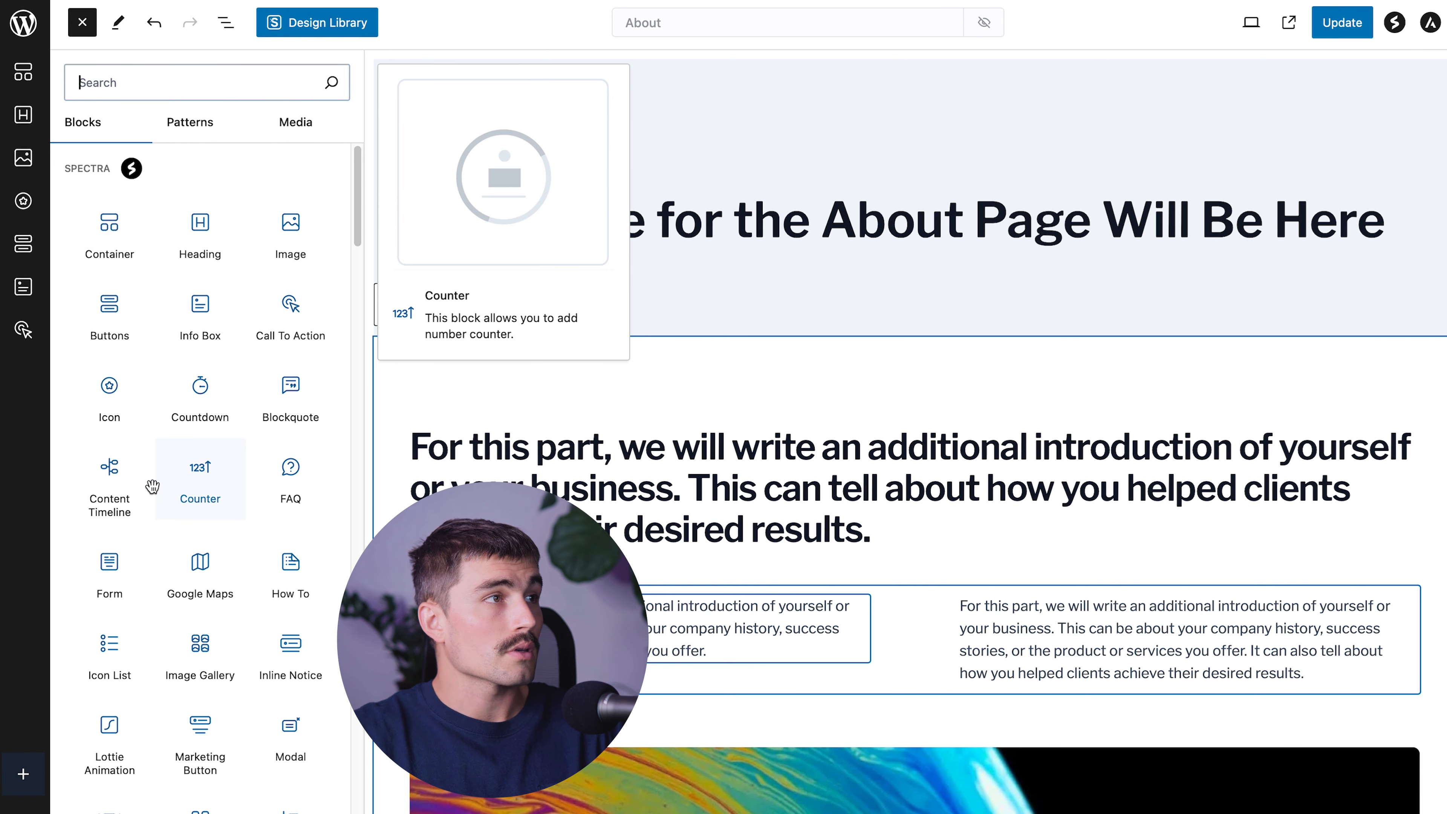
scroll(171, 530, "down", 1)
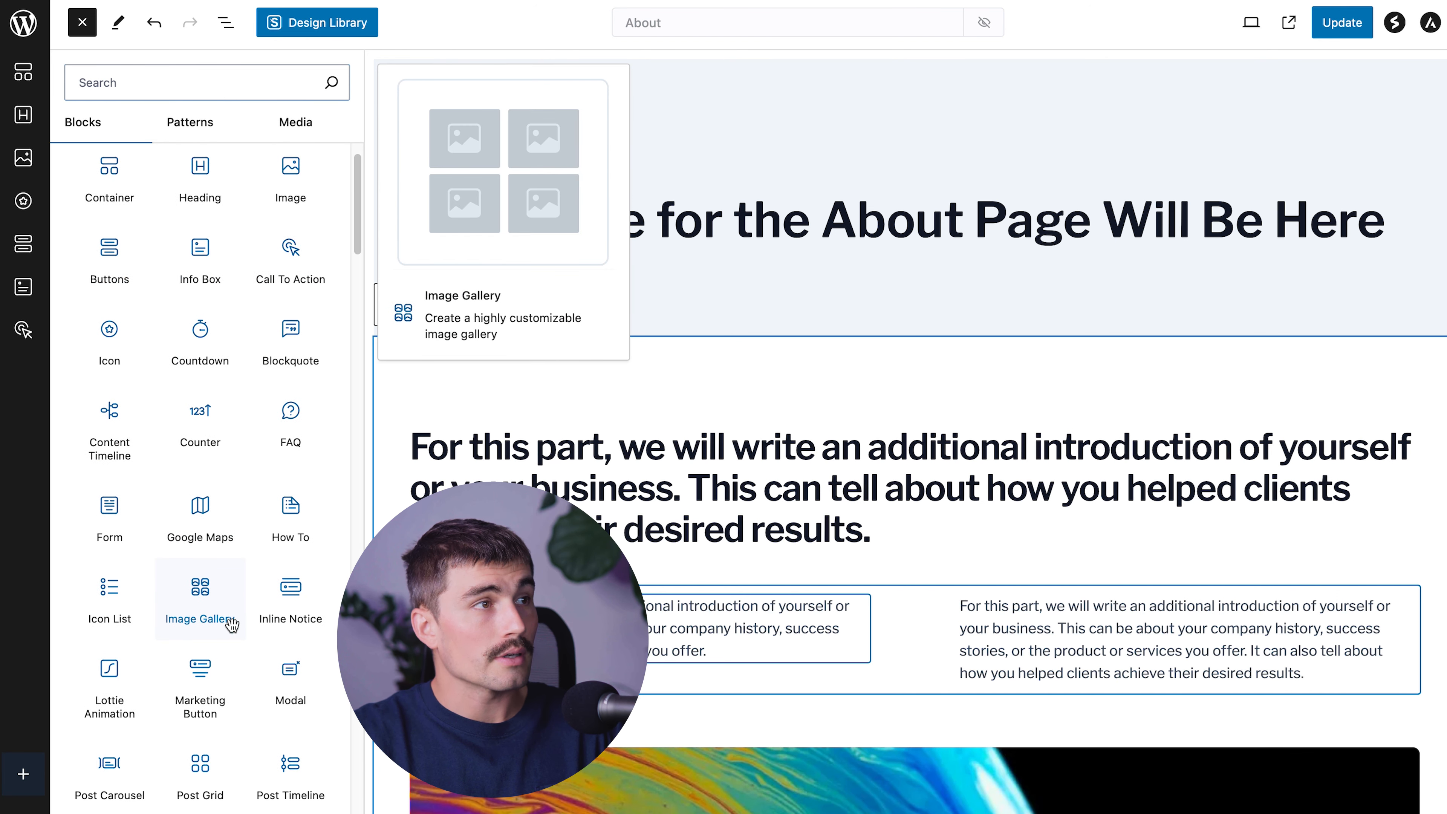
scroll(297, 359, "down", 10)
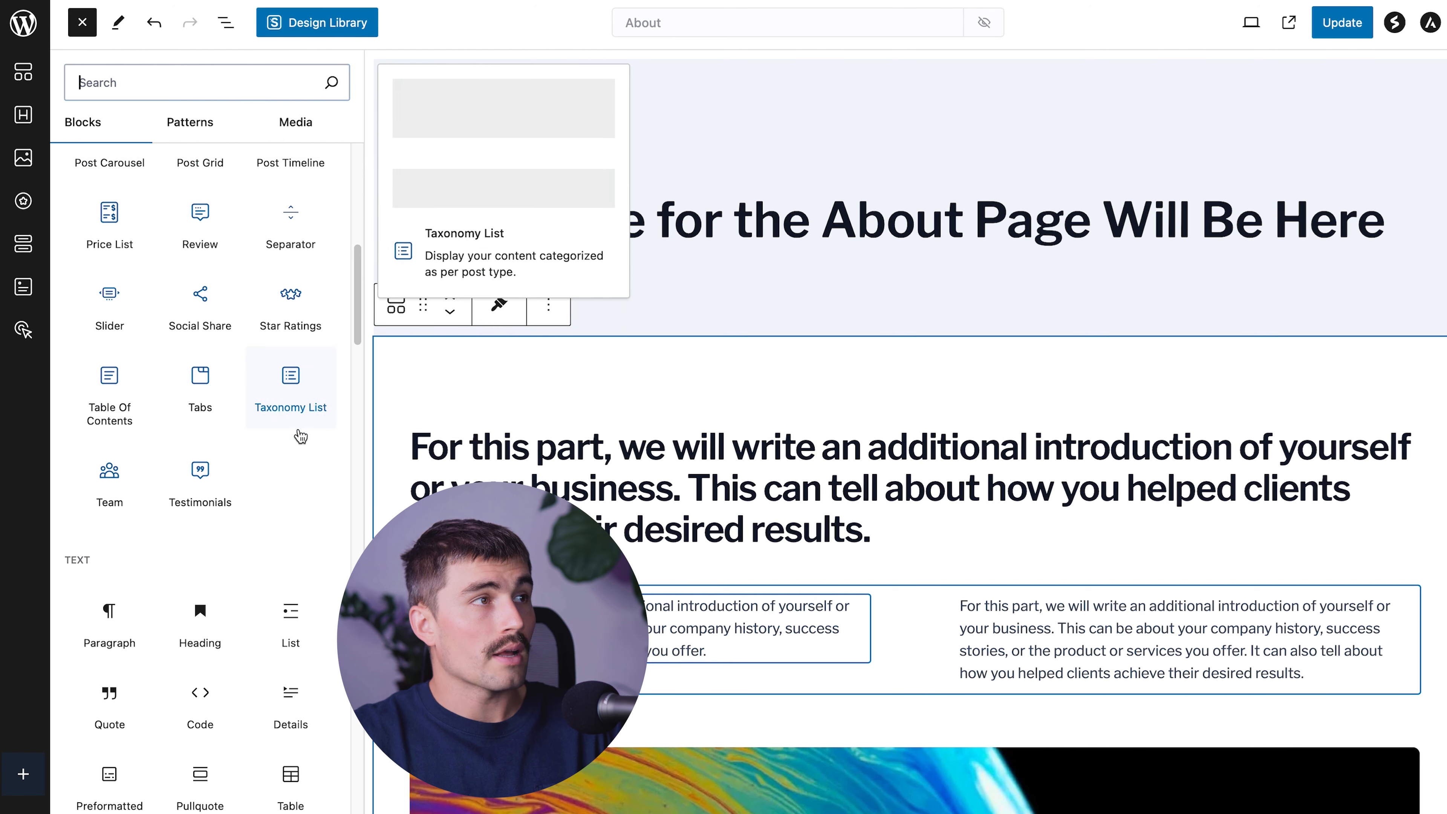
scroll(290, 433, "down", 10)
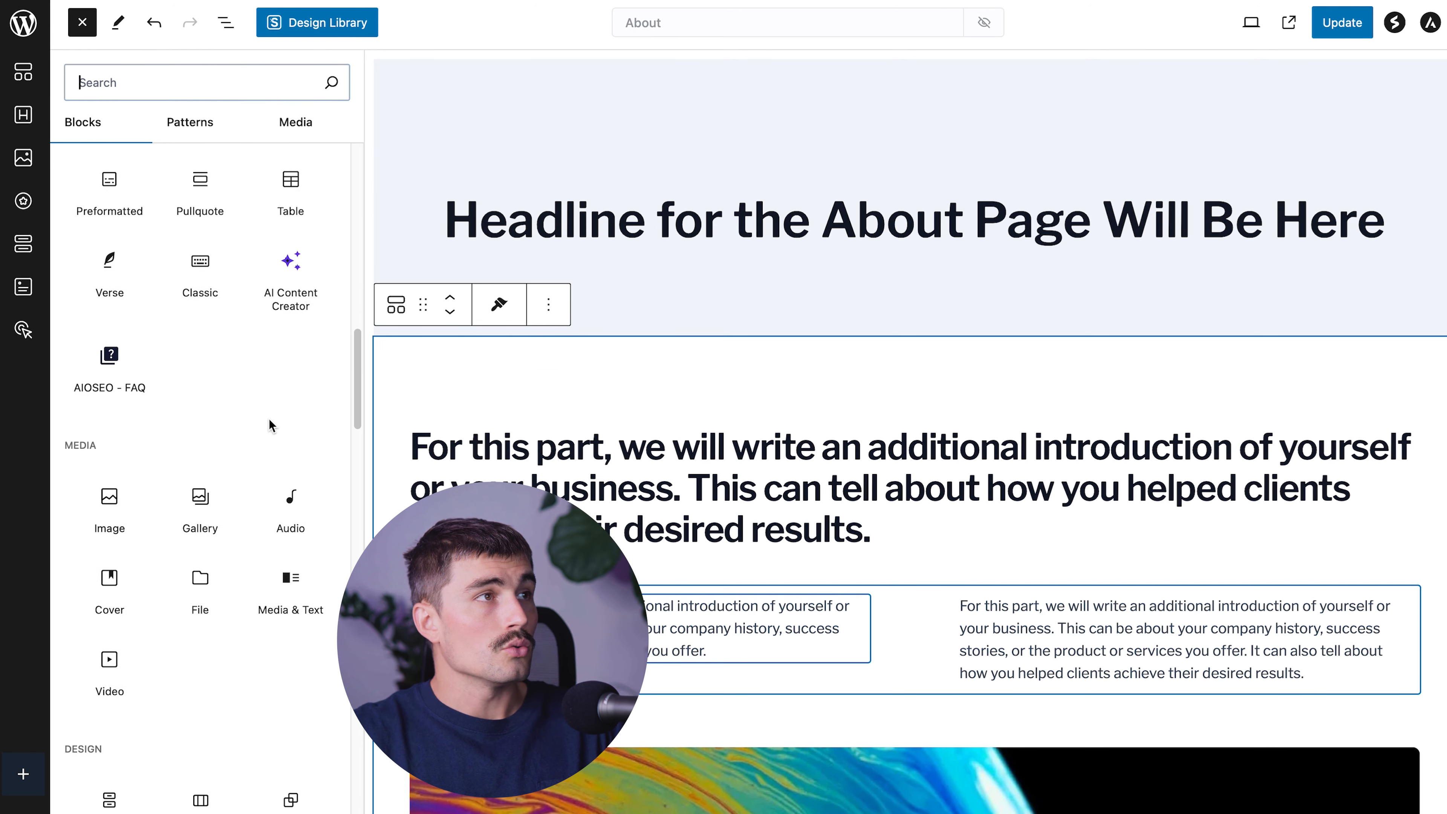
scroll(271, 425, "down", 1)
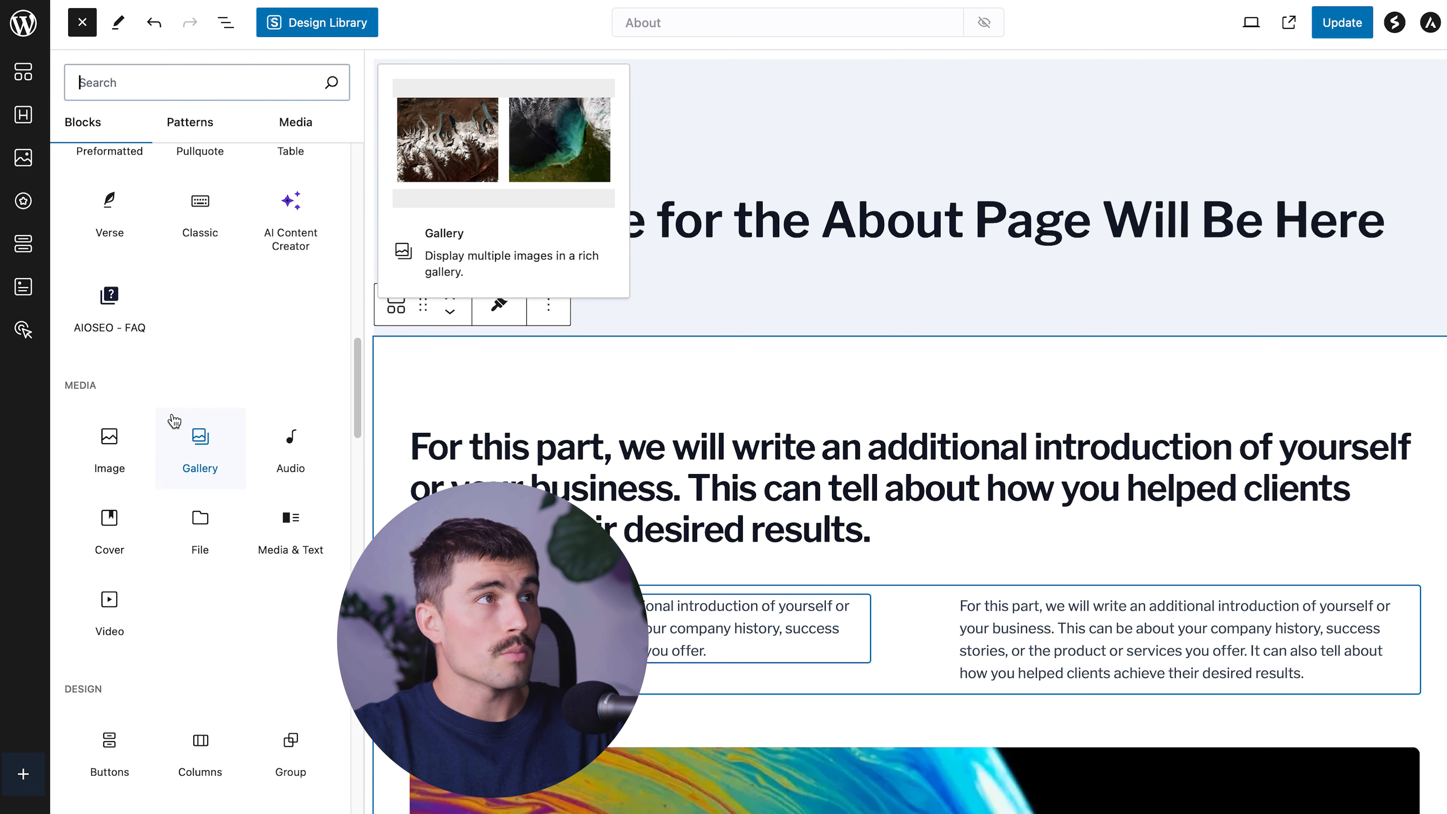
left_click(82, 23)
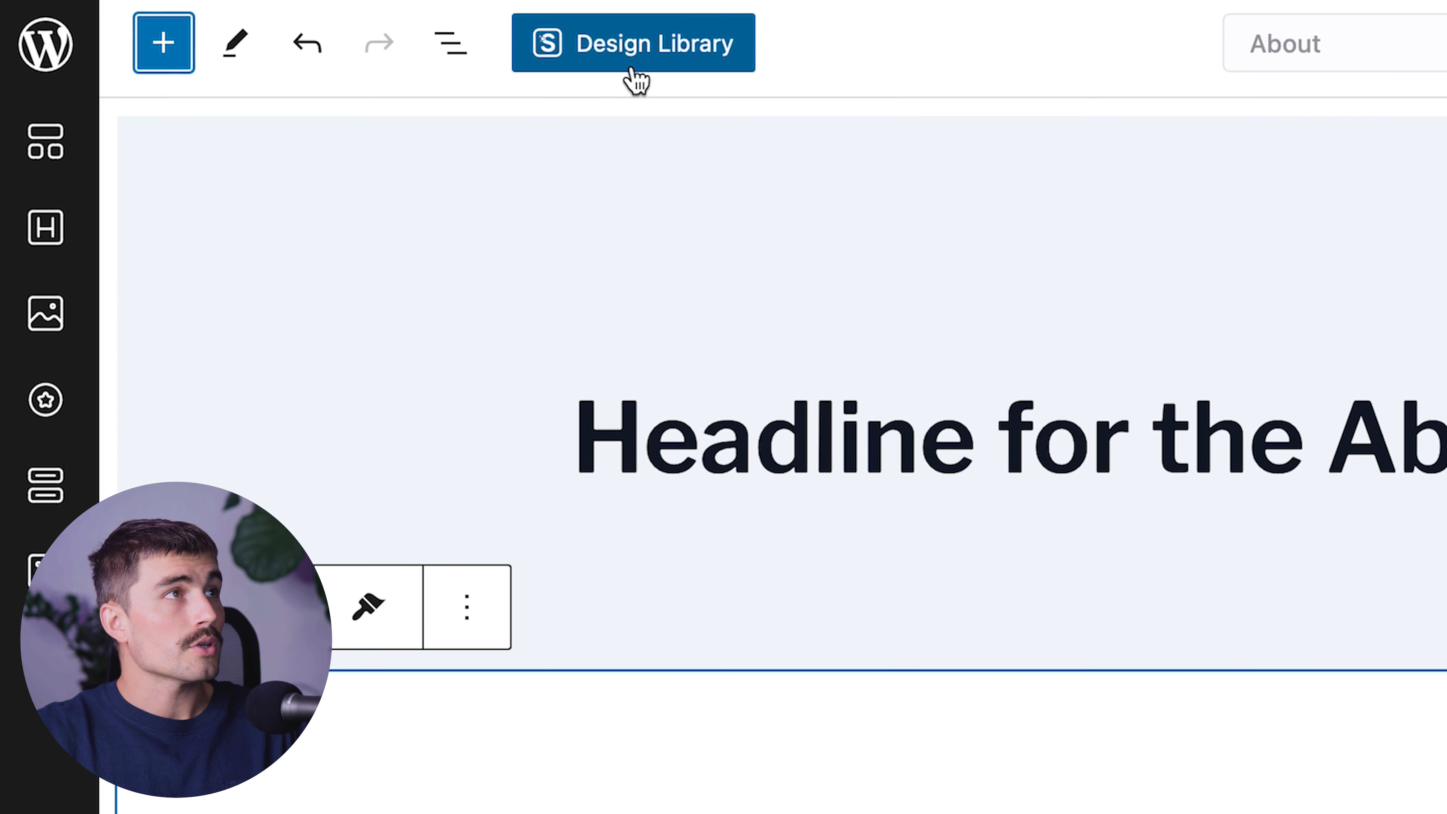
Browse the Design Library's ready-made patterns, including the Hero, Page Header and Services categories.
left_click(631, 69)
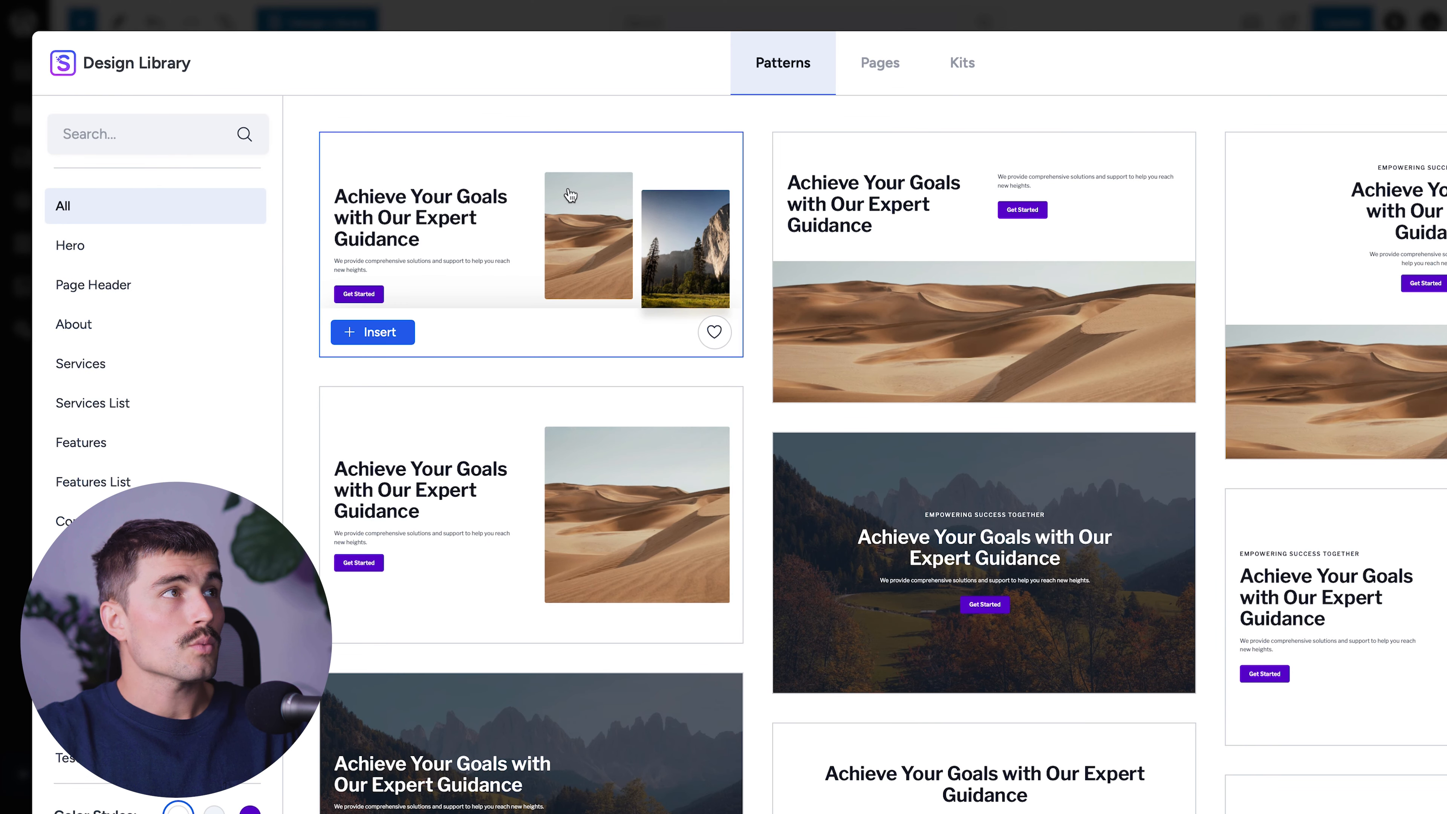
mouse_move(798, 401)
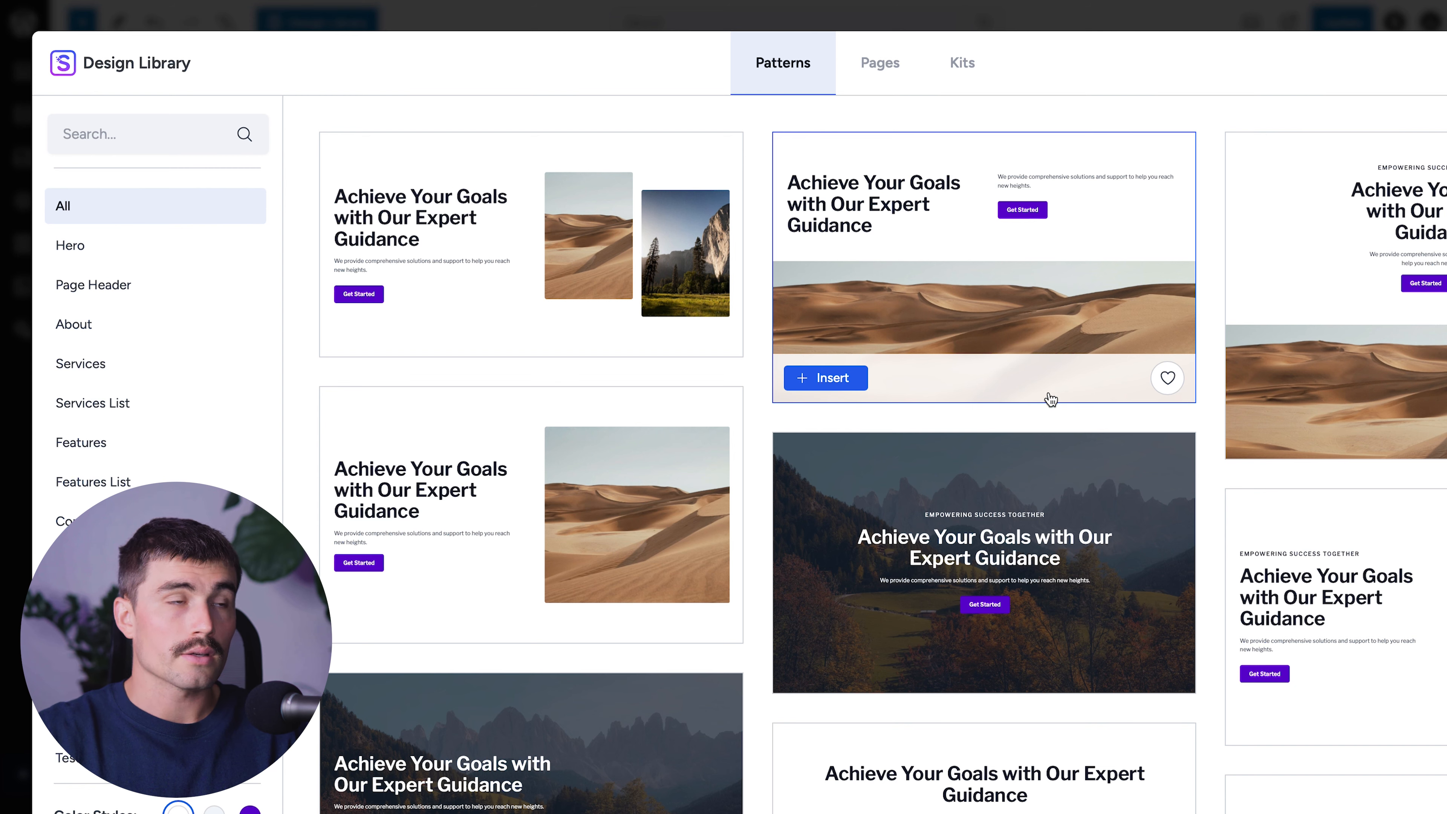
scroll(1051, 399, "down", 10)
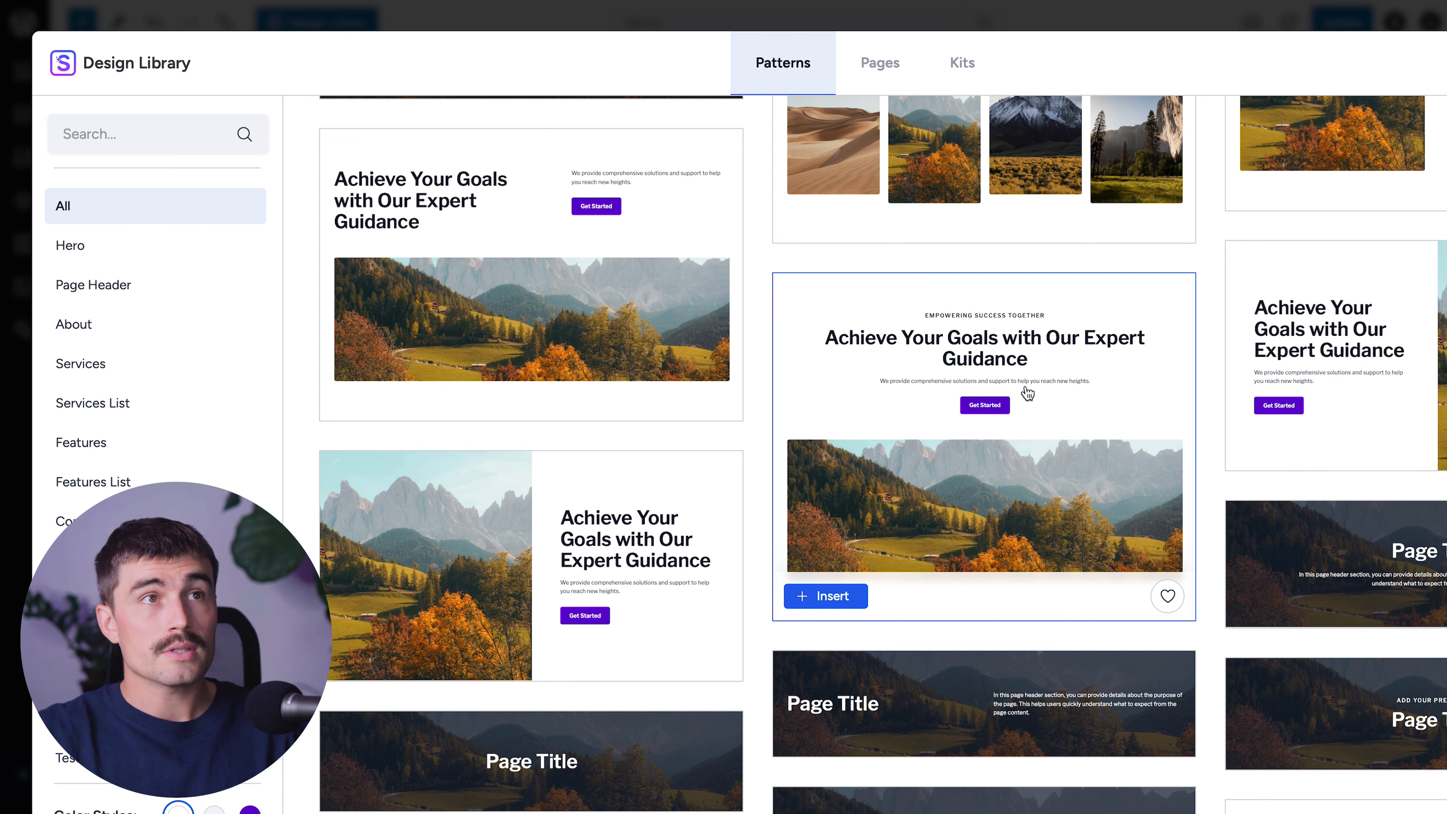
scroll(1011, 408, "down", 5)
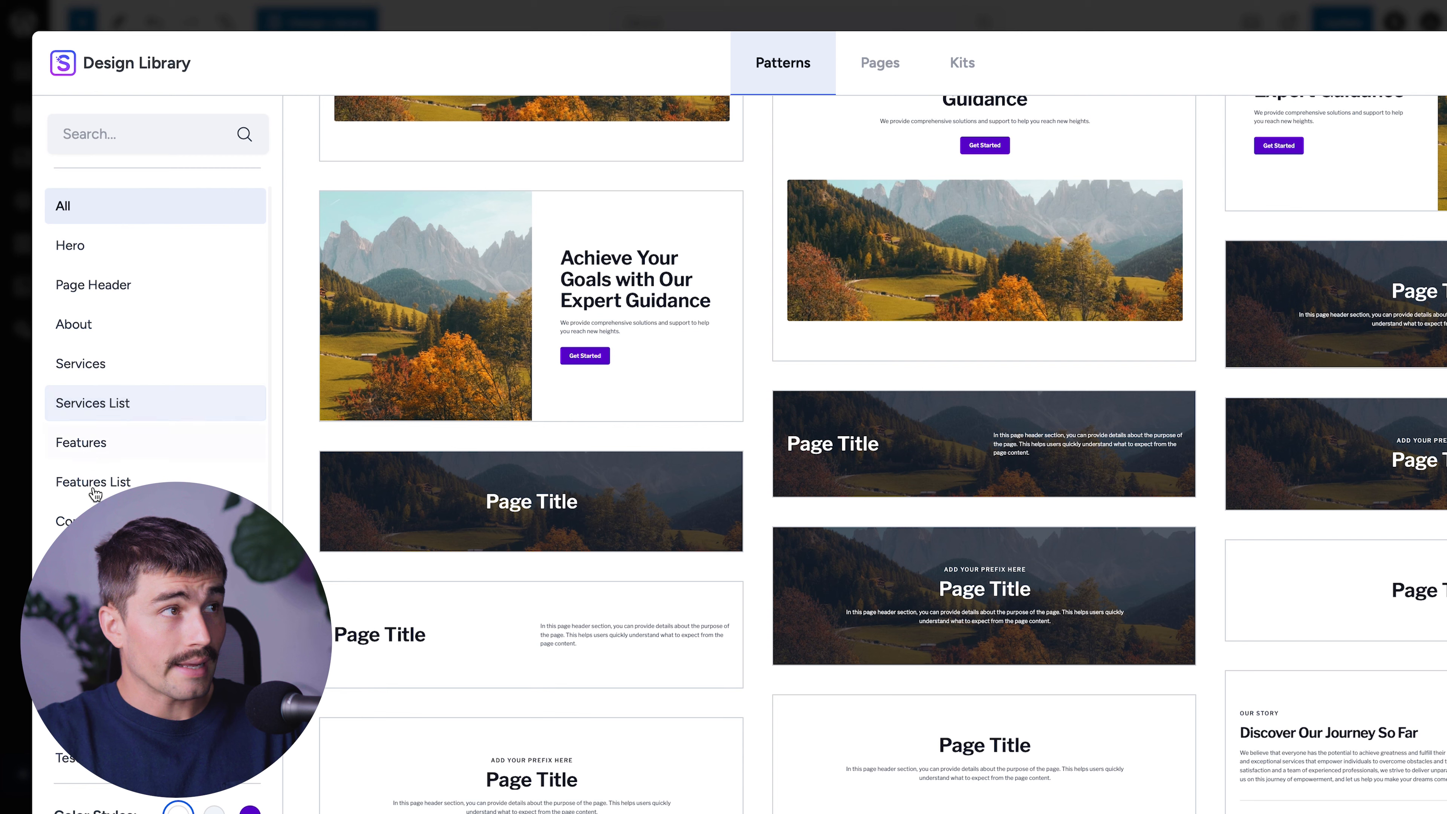
left_click(90, 248)
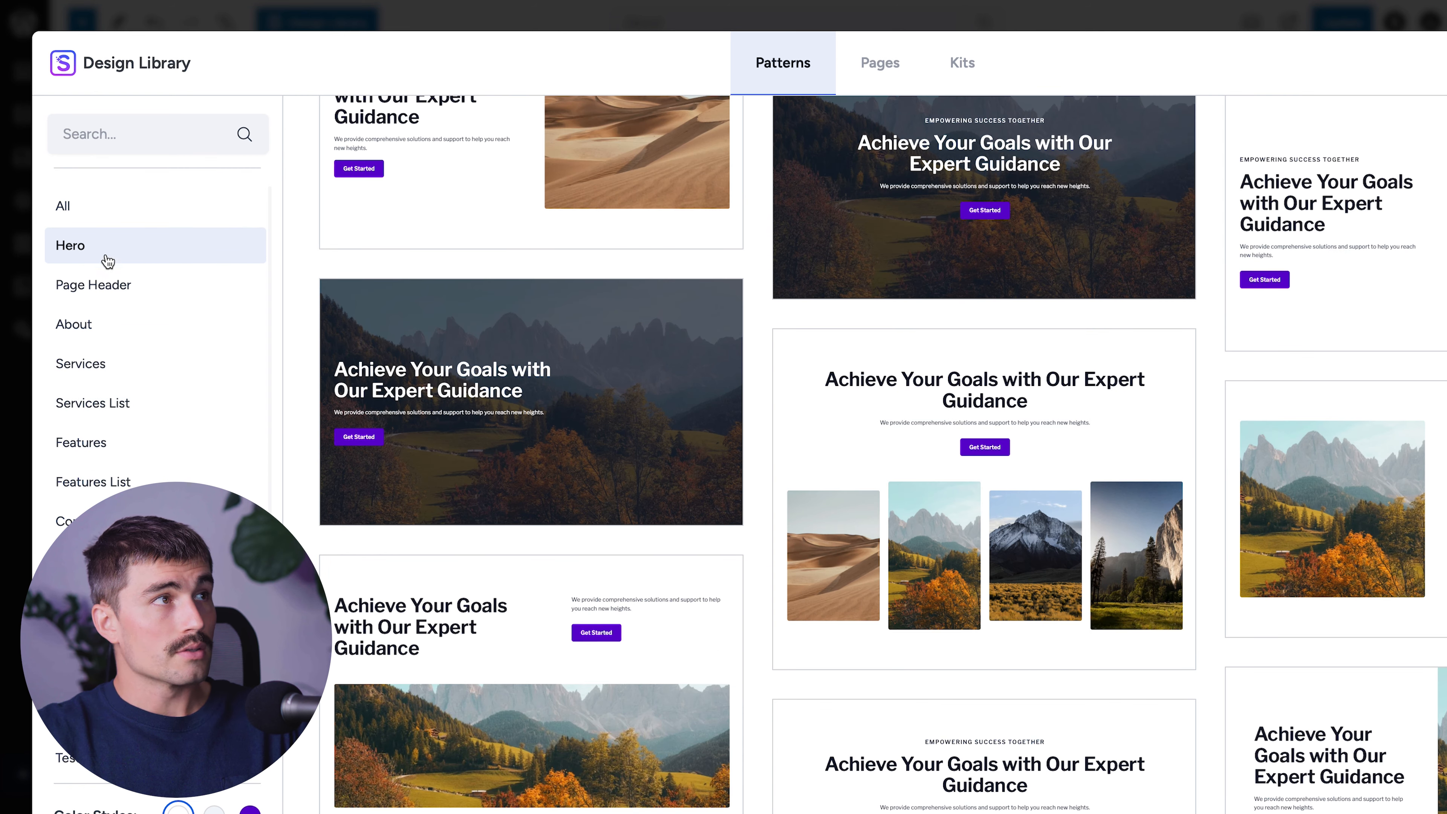
left_click(106, 291)
left_click(93, 371)
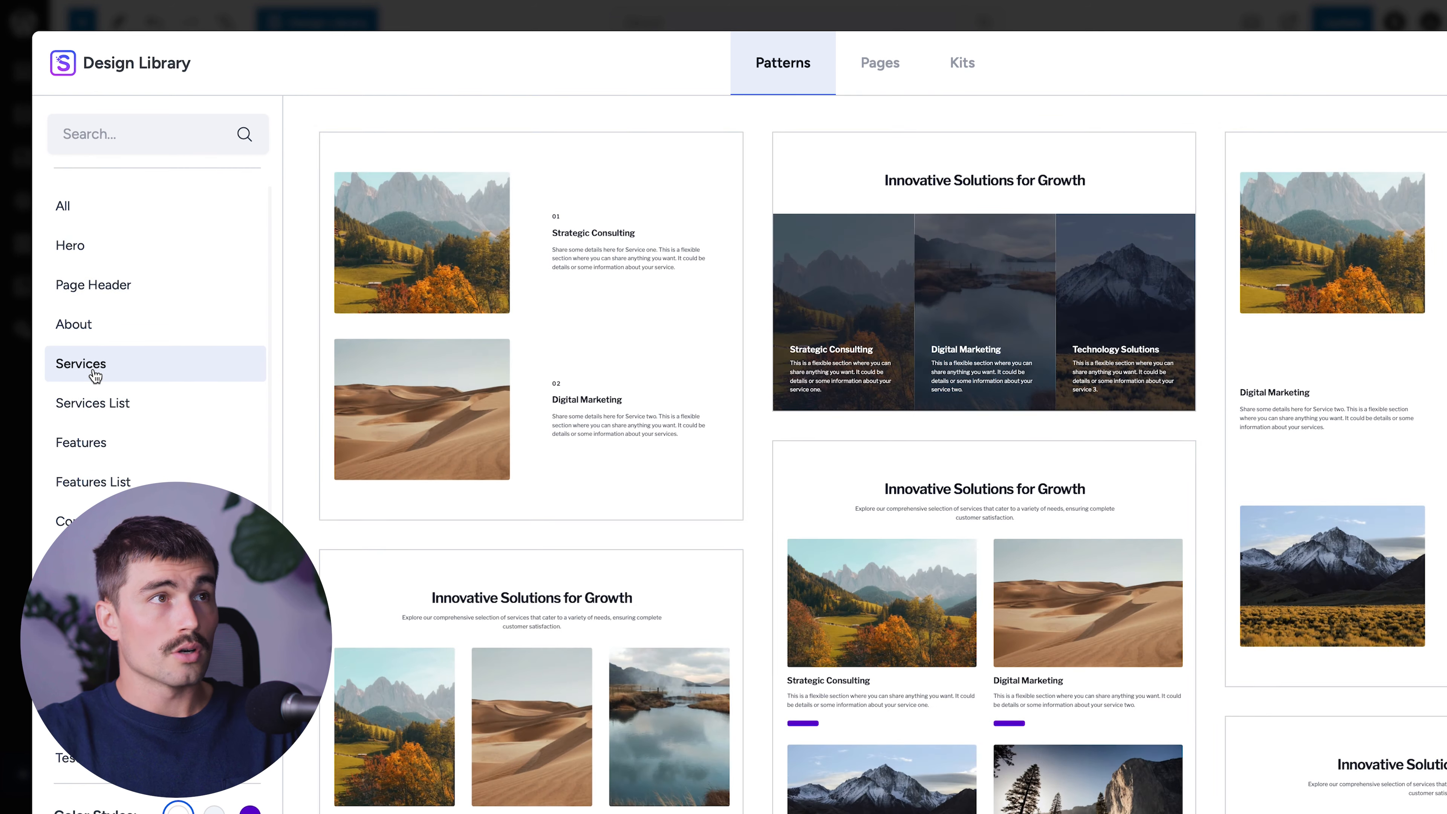
scroll(72, 362, "down", 2)
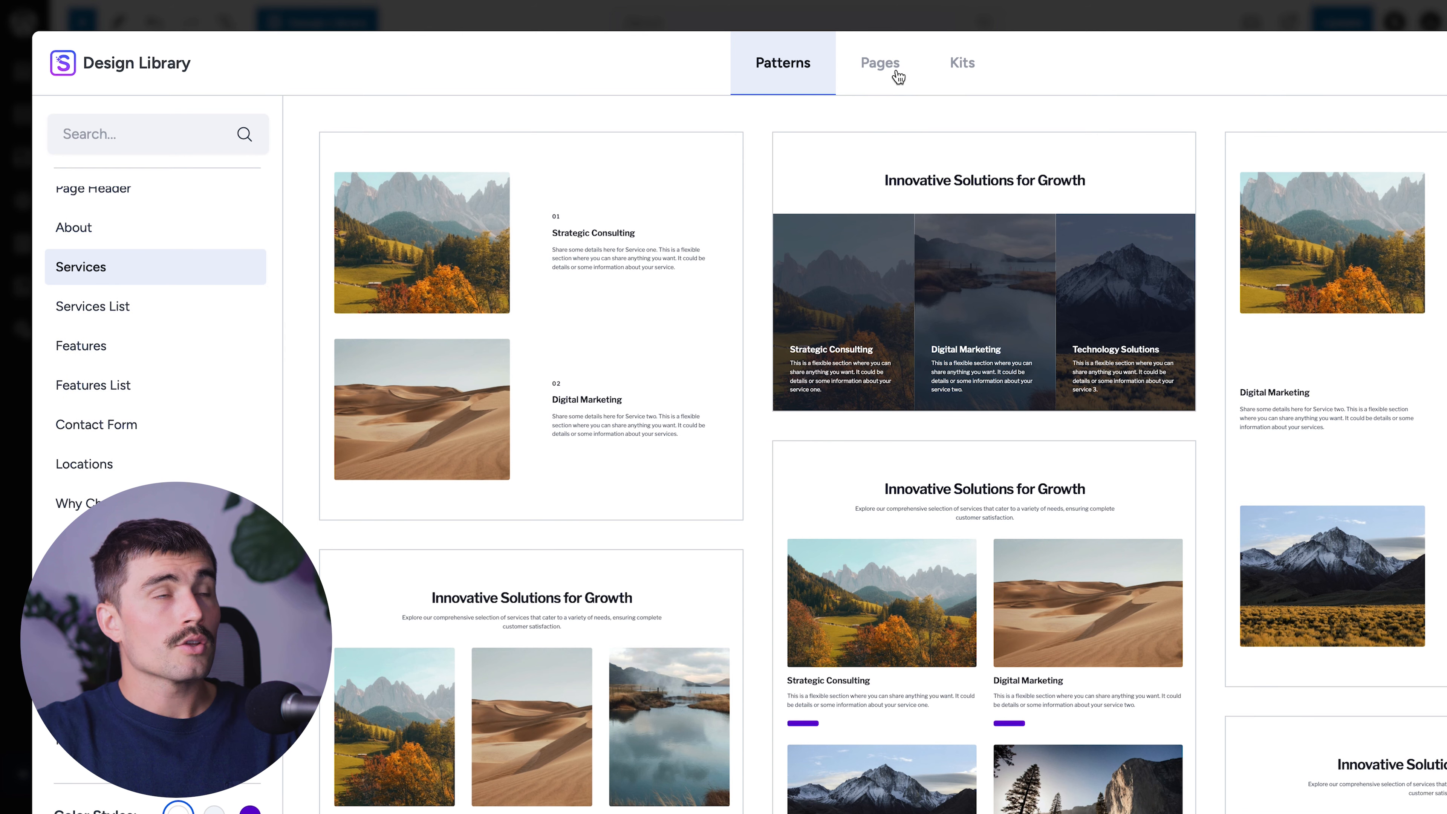
Browse the full-page templates in the Design Library.
left_click(895, 71)
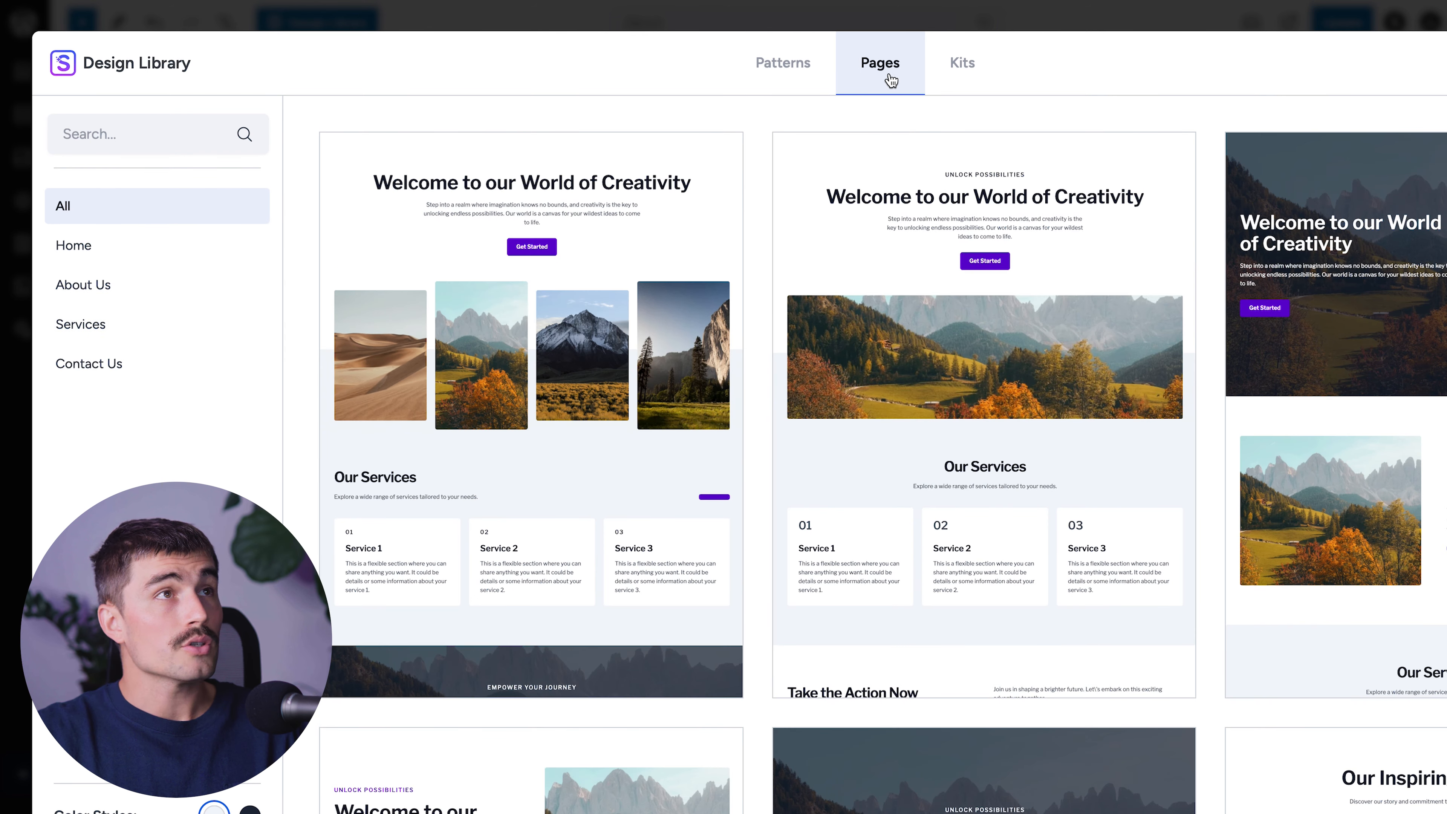
scroll(908, 289, "down", 15)
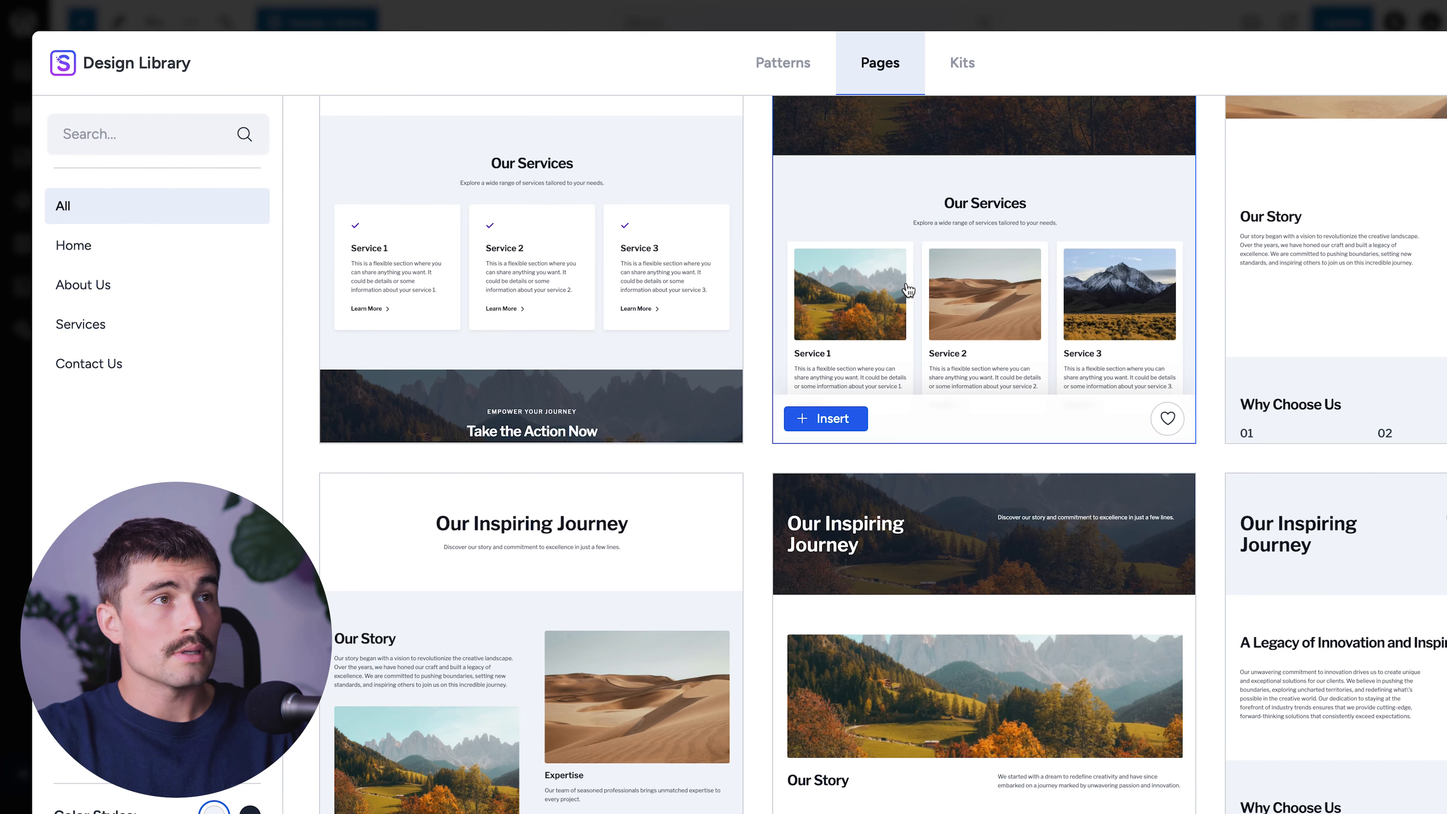
scroll(908, 290, "down", 8)
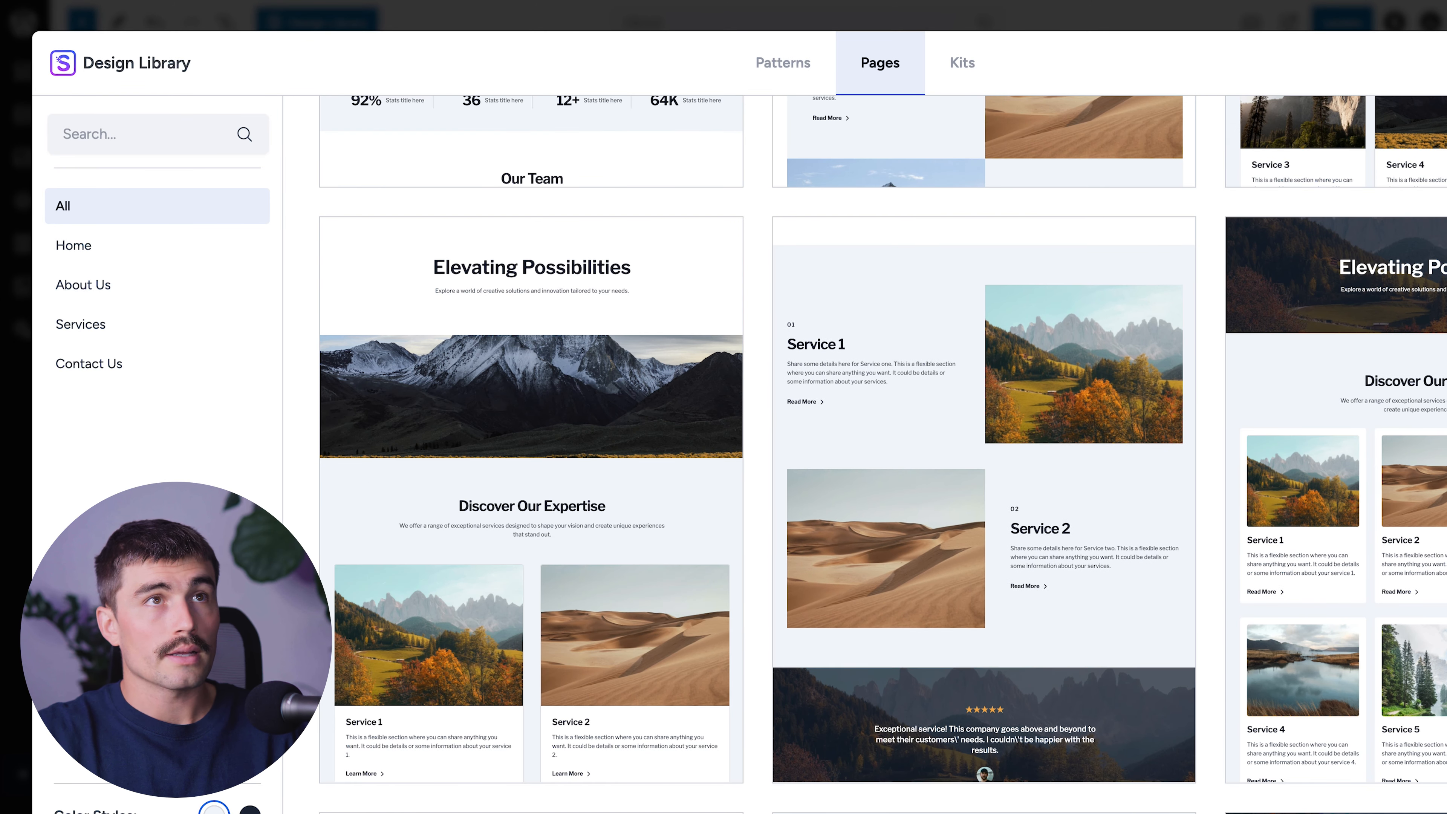
Update the About page and start a new blog post from the list of posts.
left_click(1336, 33)
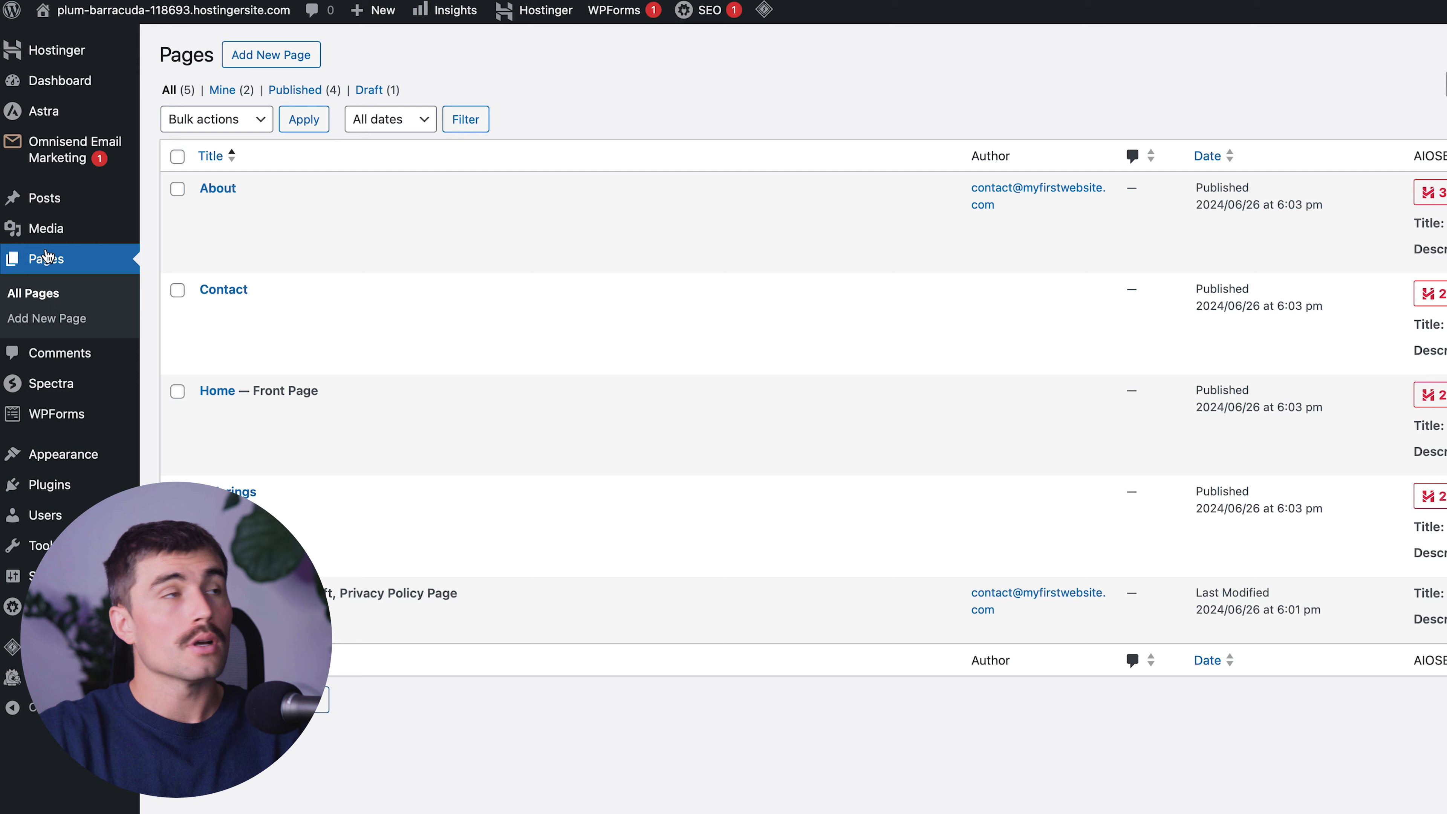
mouse_move(55, 204)
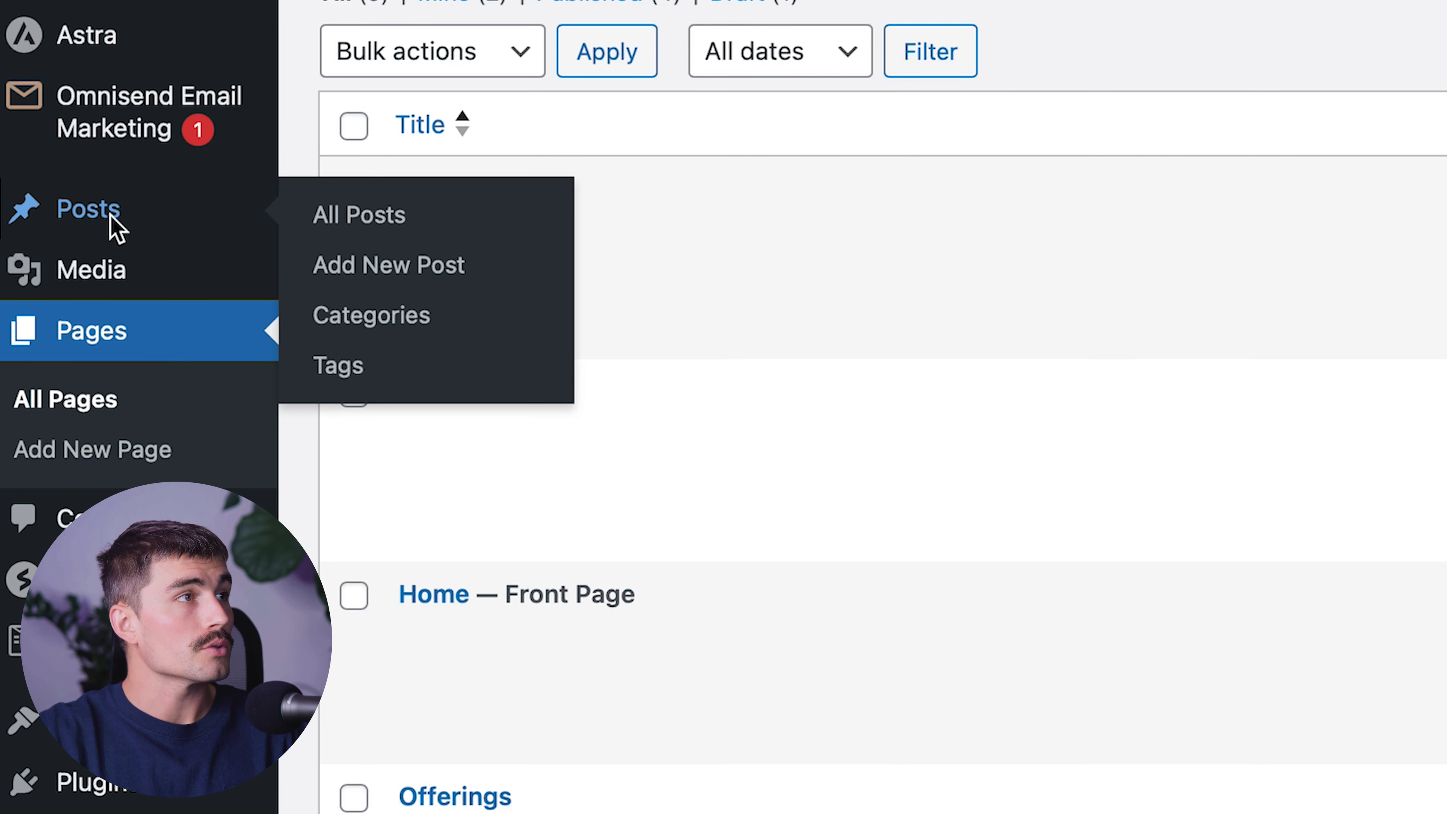
left_click(109, 219)
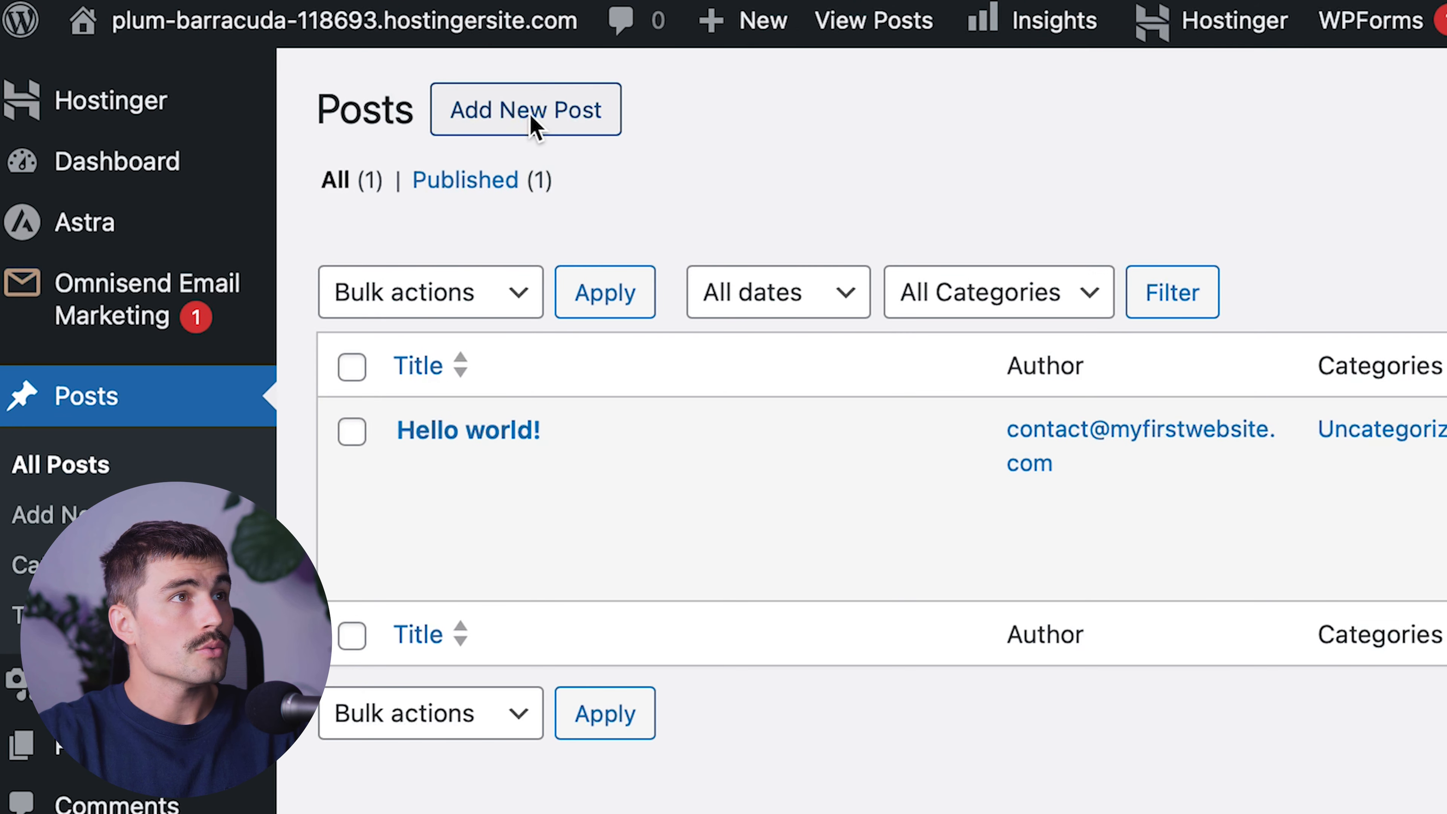
left_click(529, 113)
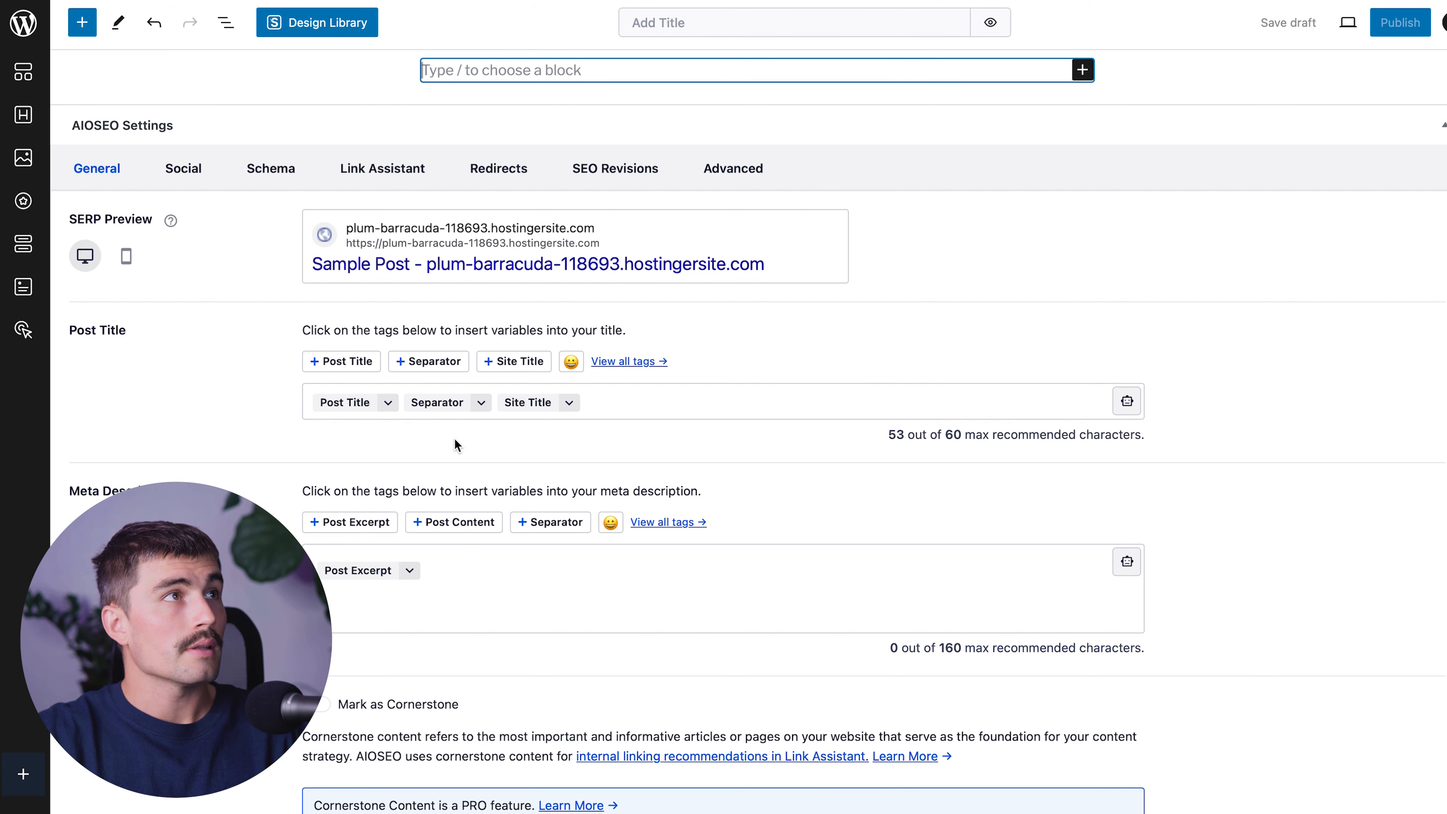
Examine the new post's AIOSEO social and schema settings and return to its empty content block.
left_click(171, 169)
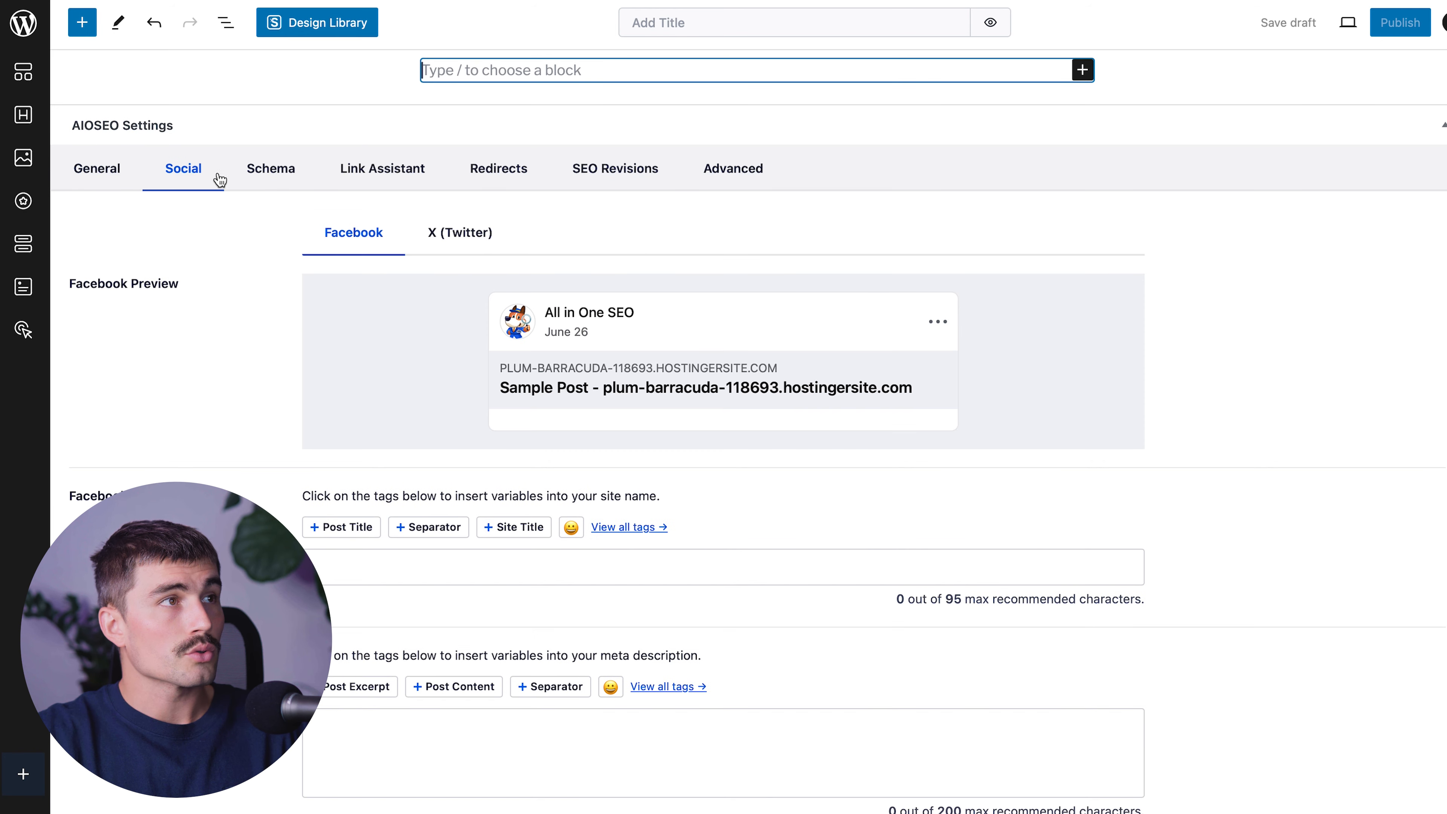
left_click(297, 183)
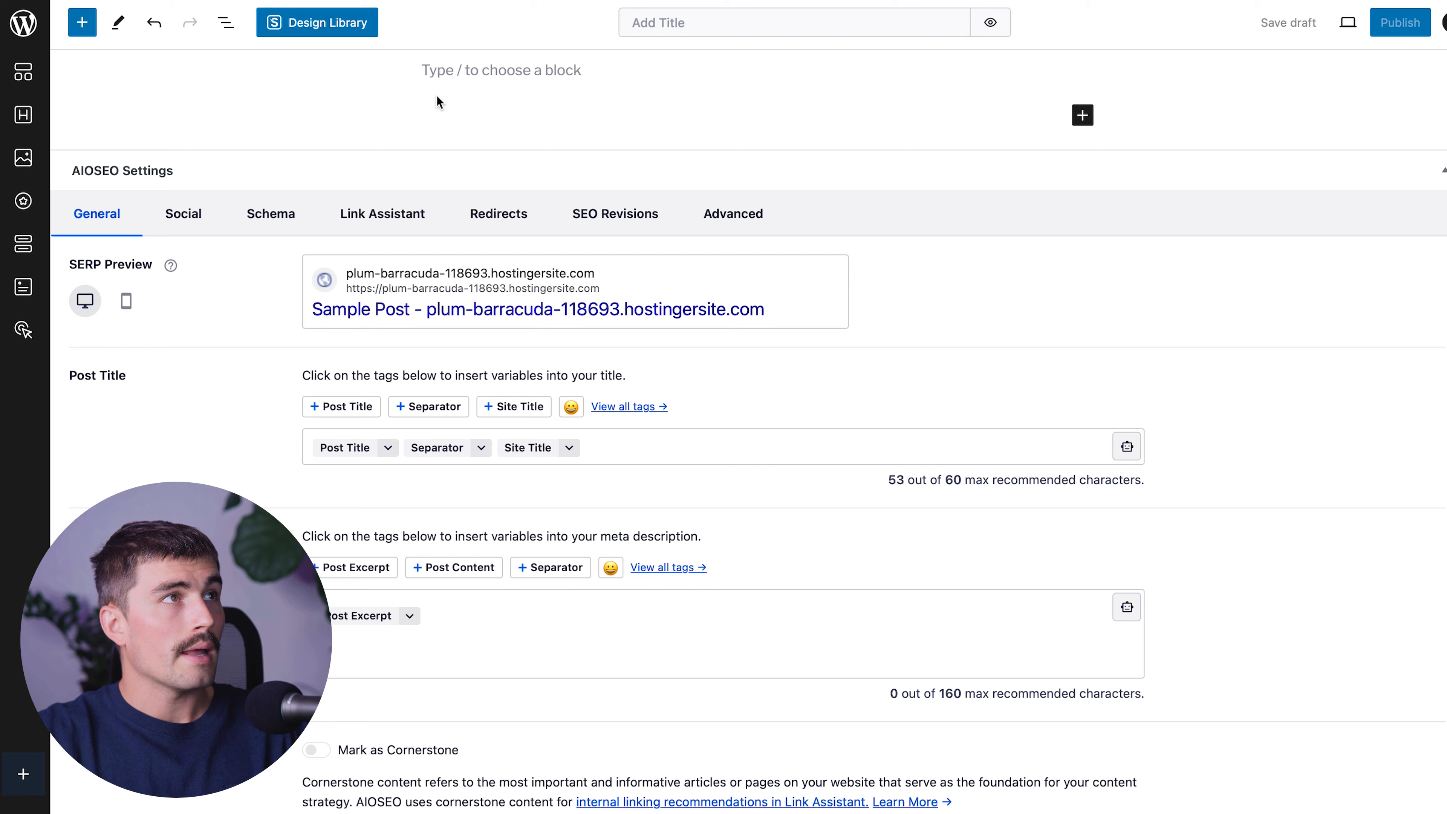
left_click(442, 69)
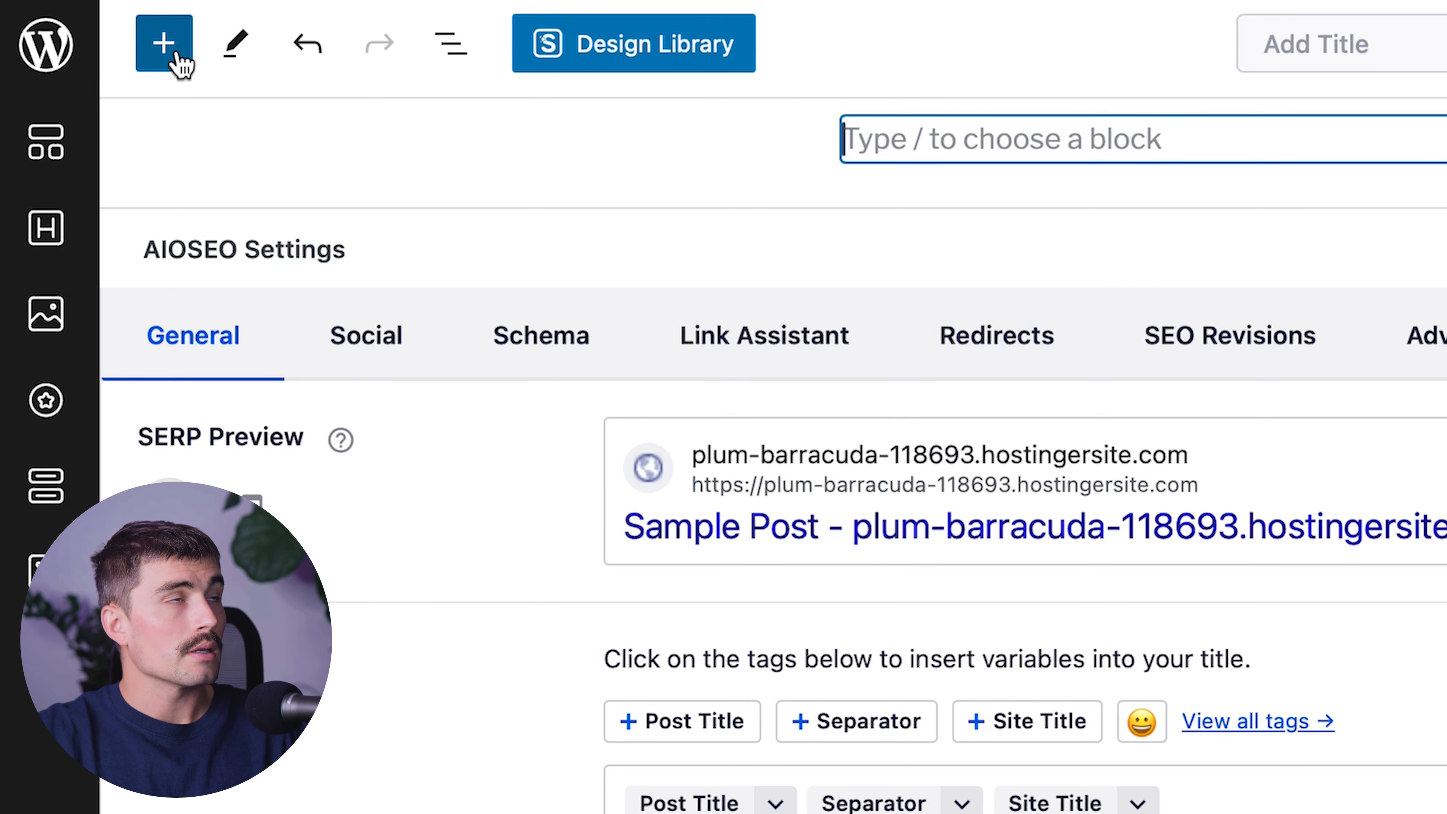
Look through the available blocks and the Design Library's page templates and patterns for the new post.
left_click(86, 25)
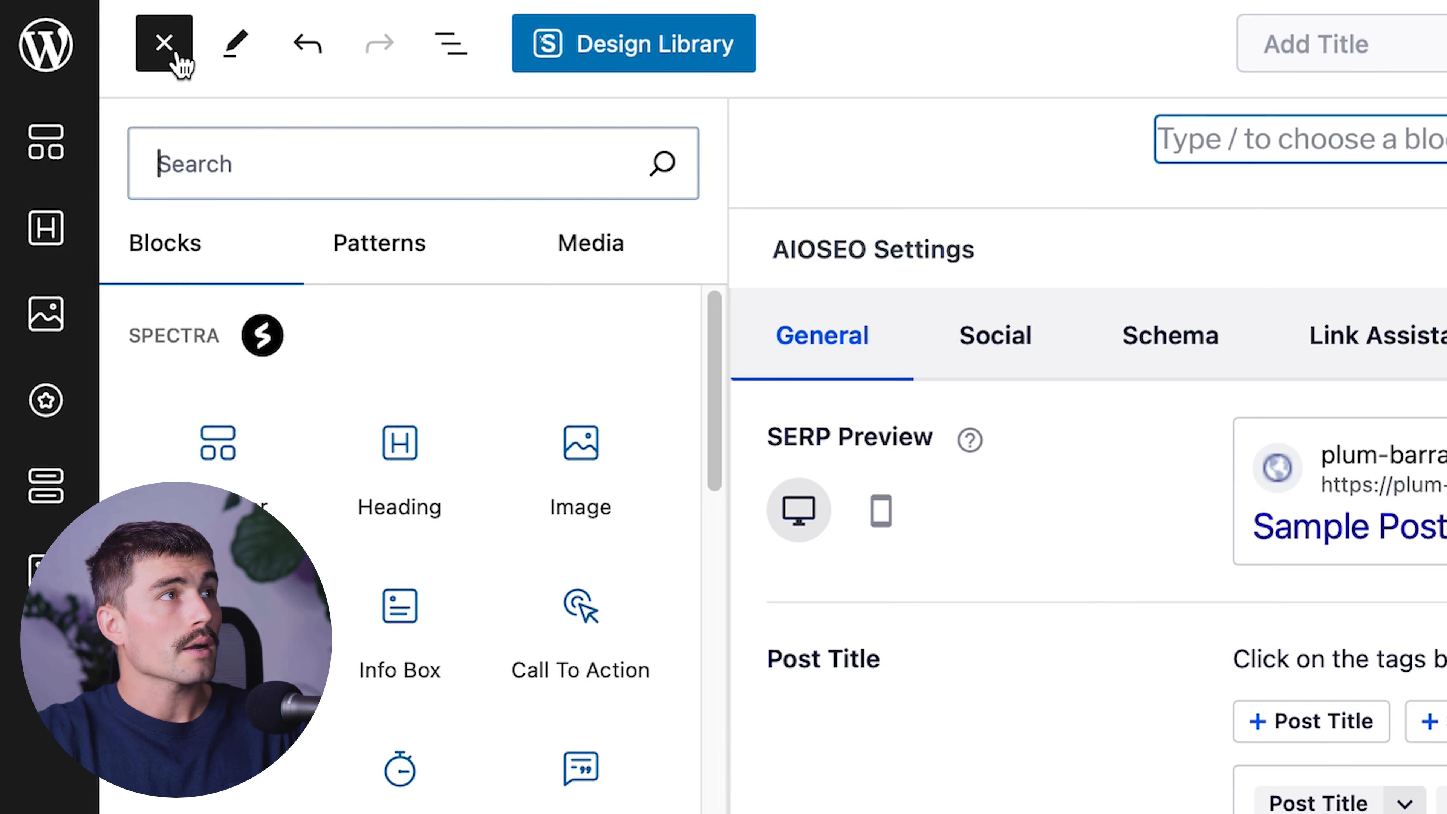
left_click(670, 62)
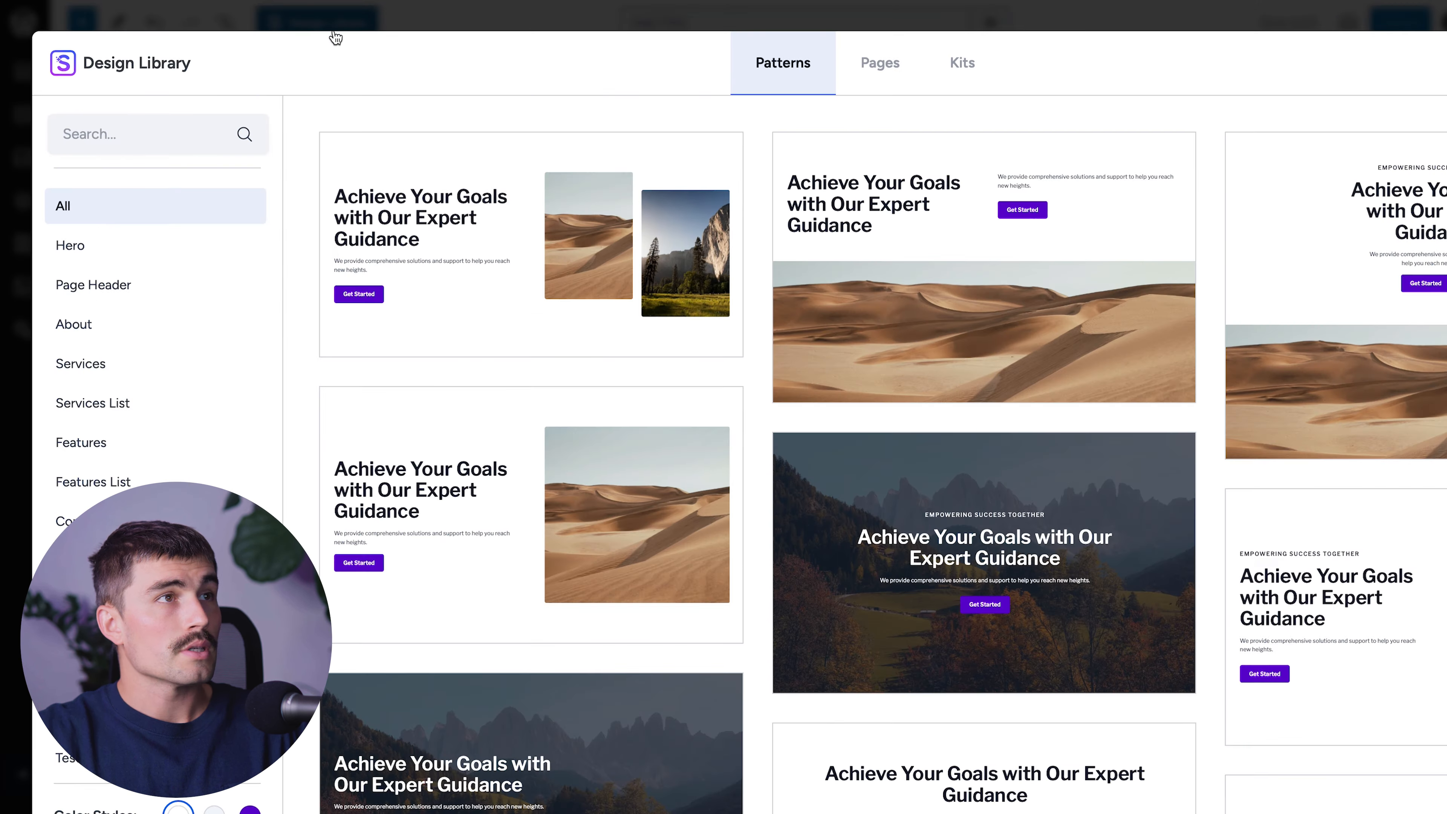
left_click(882, 65)
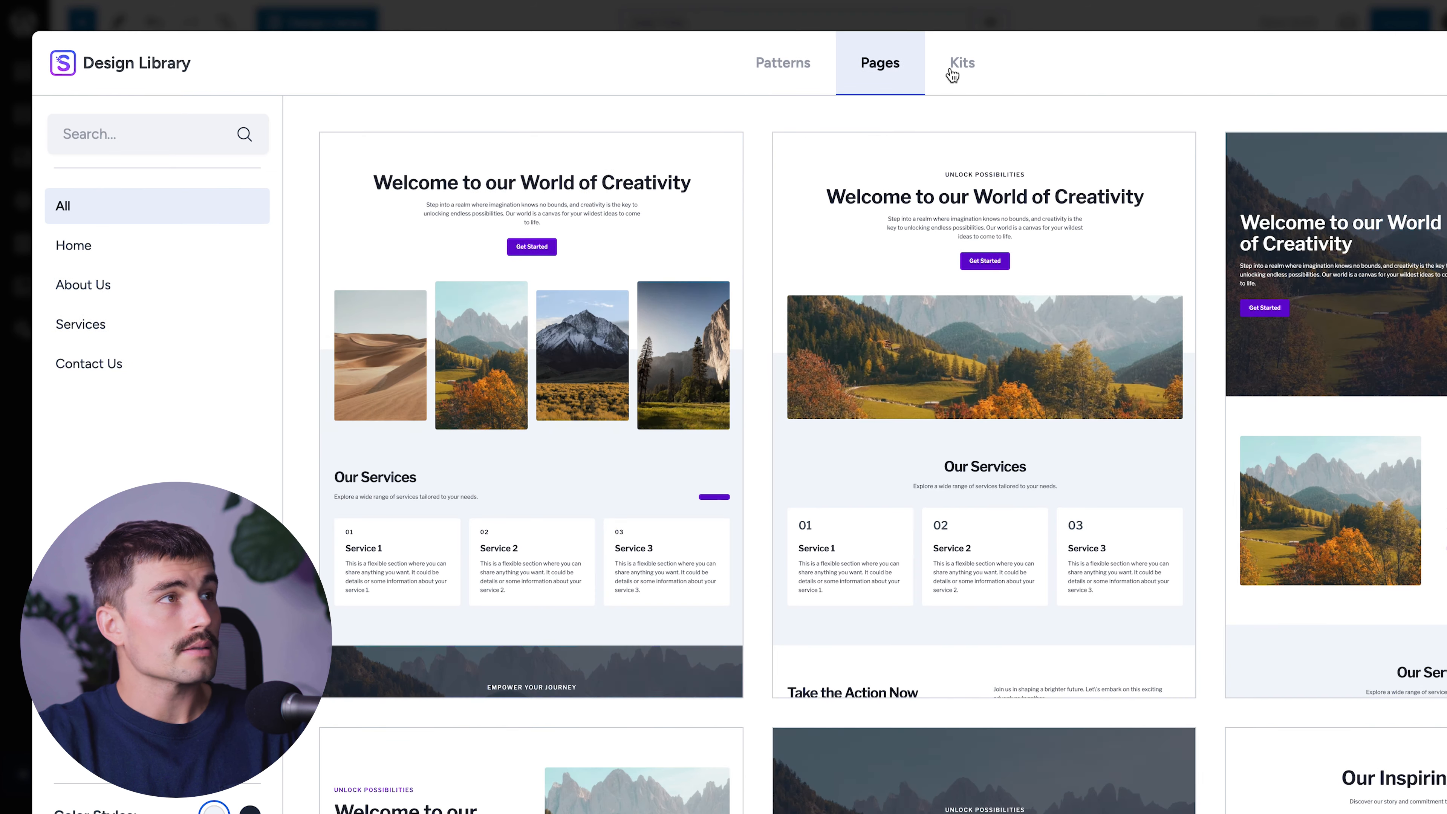
left_click(766, 76)
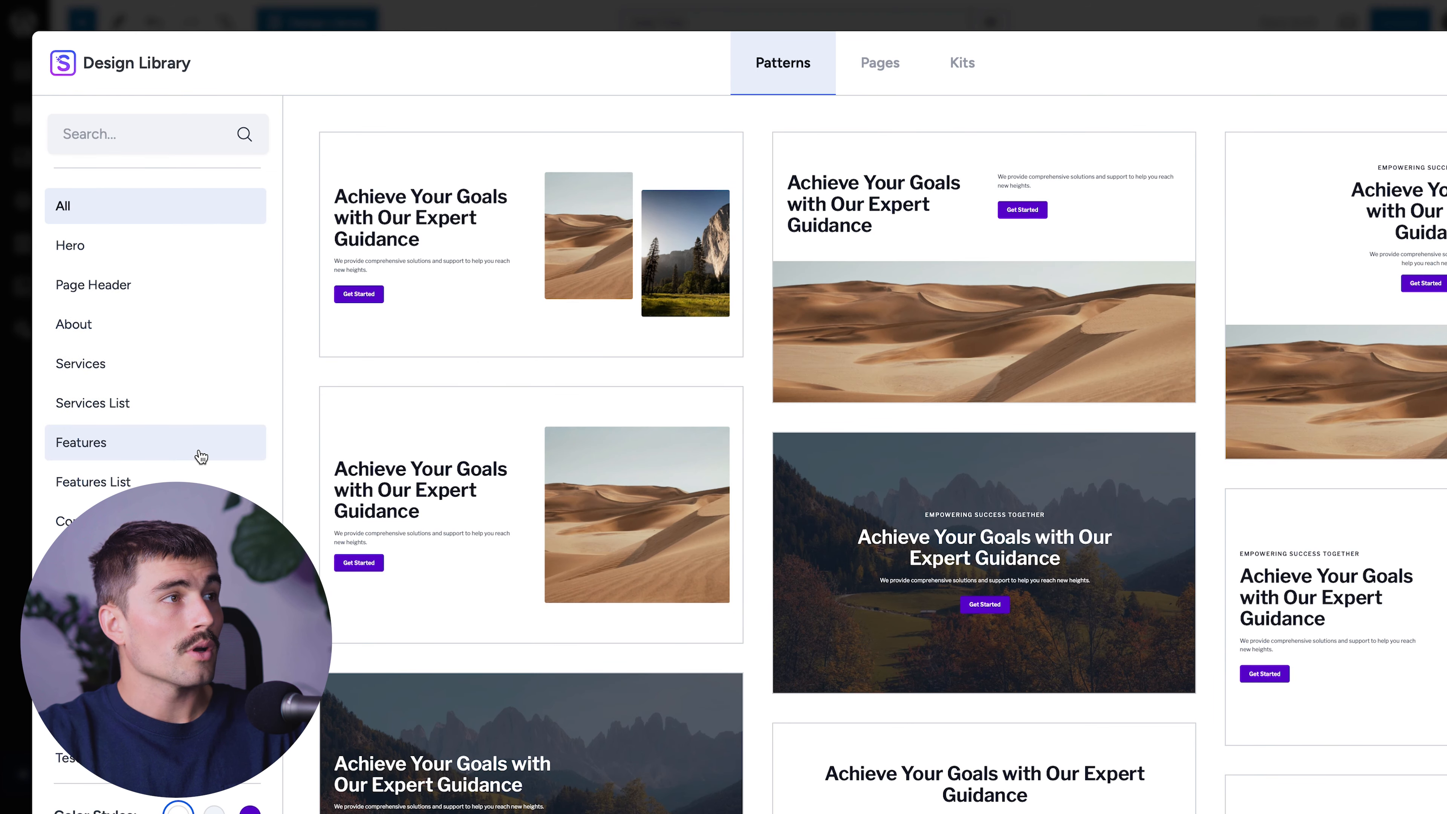
scroll(200, 456, "down", 3)
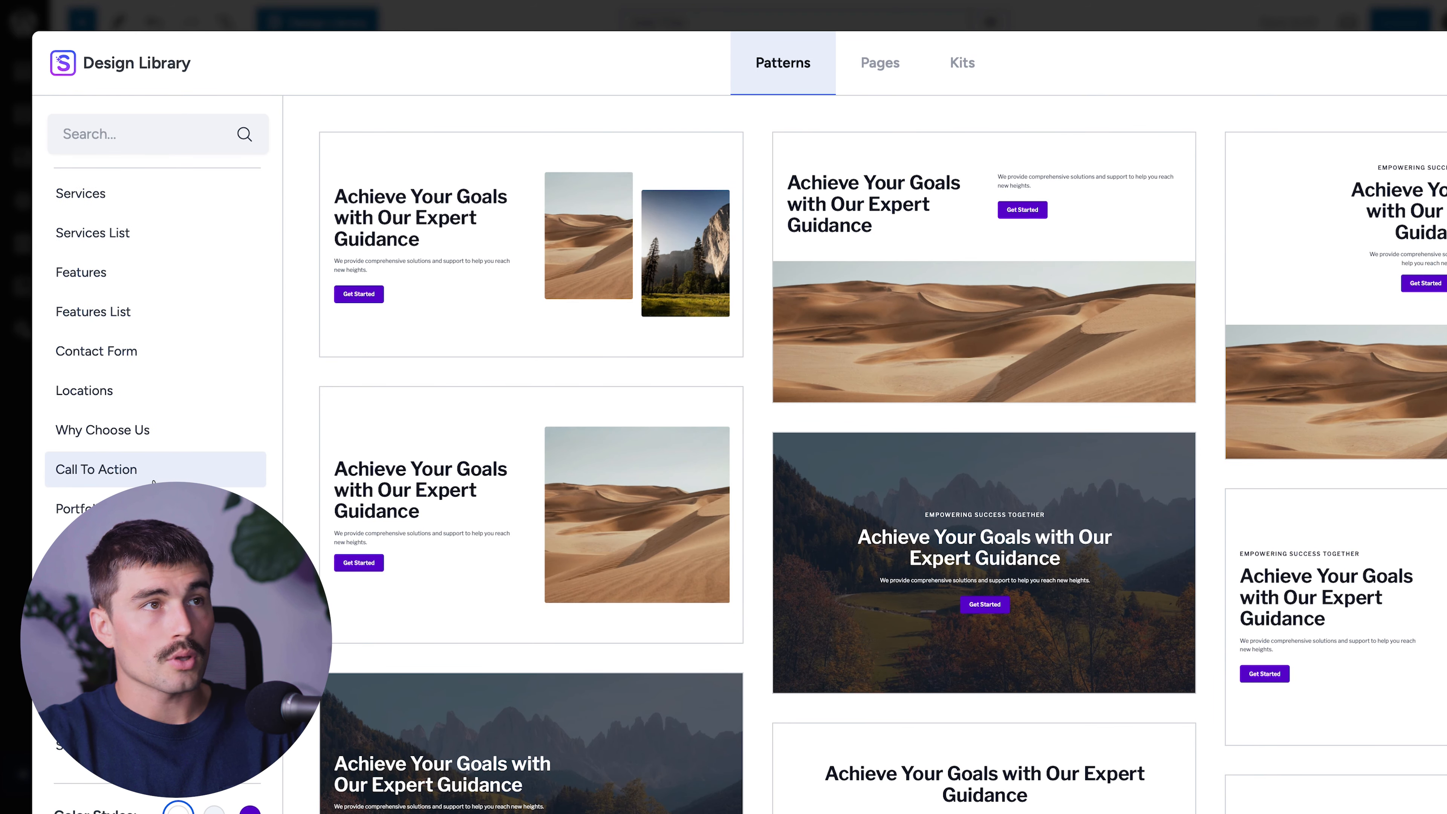
scroll(199, 459, "up", 3)
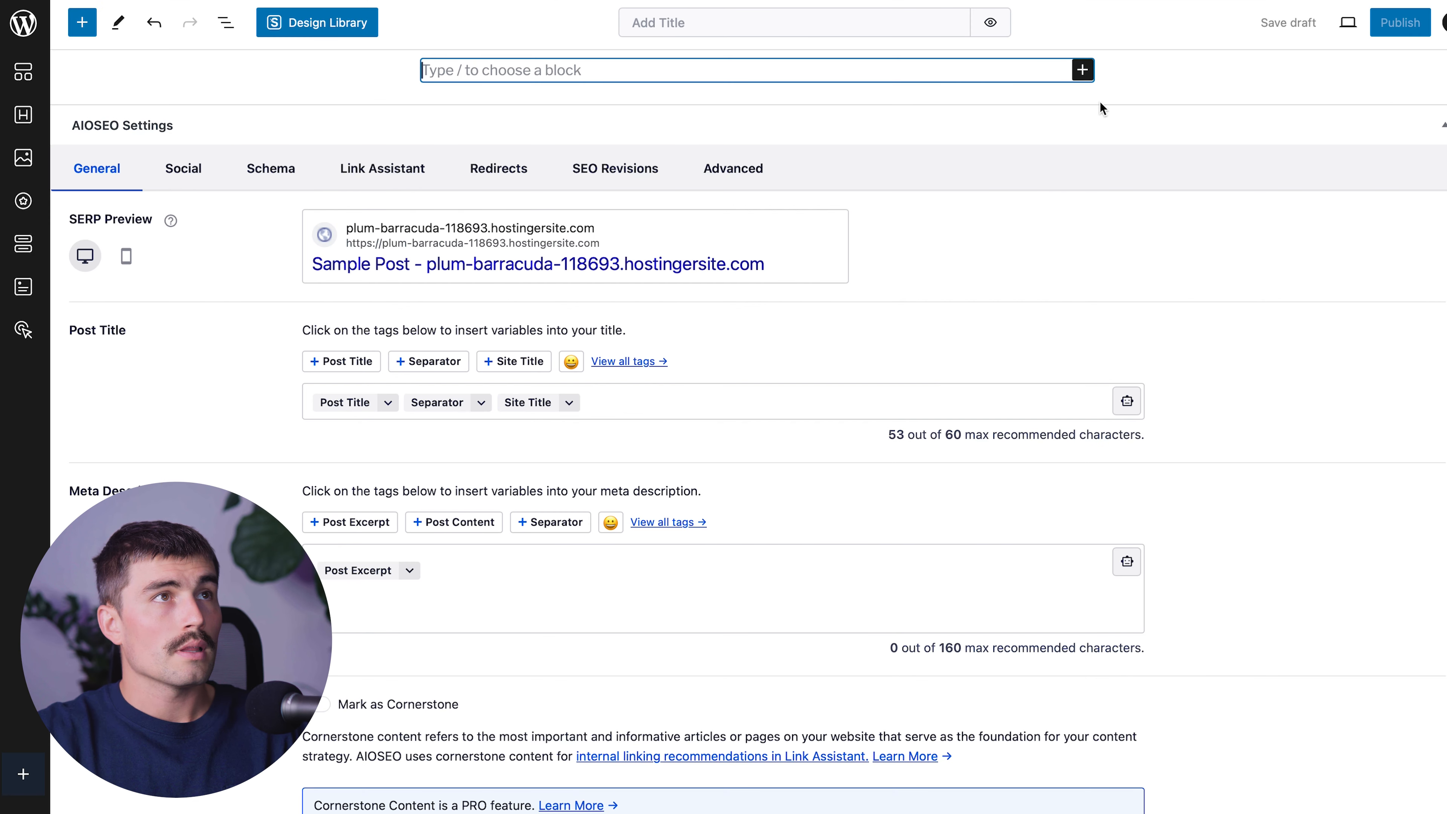
Add a heading block to the new post reading "This is my first blog".
left_click(1082, 70)
left_click(1309, 198)
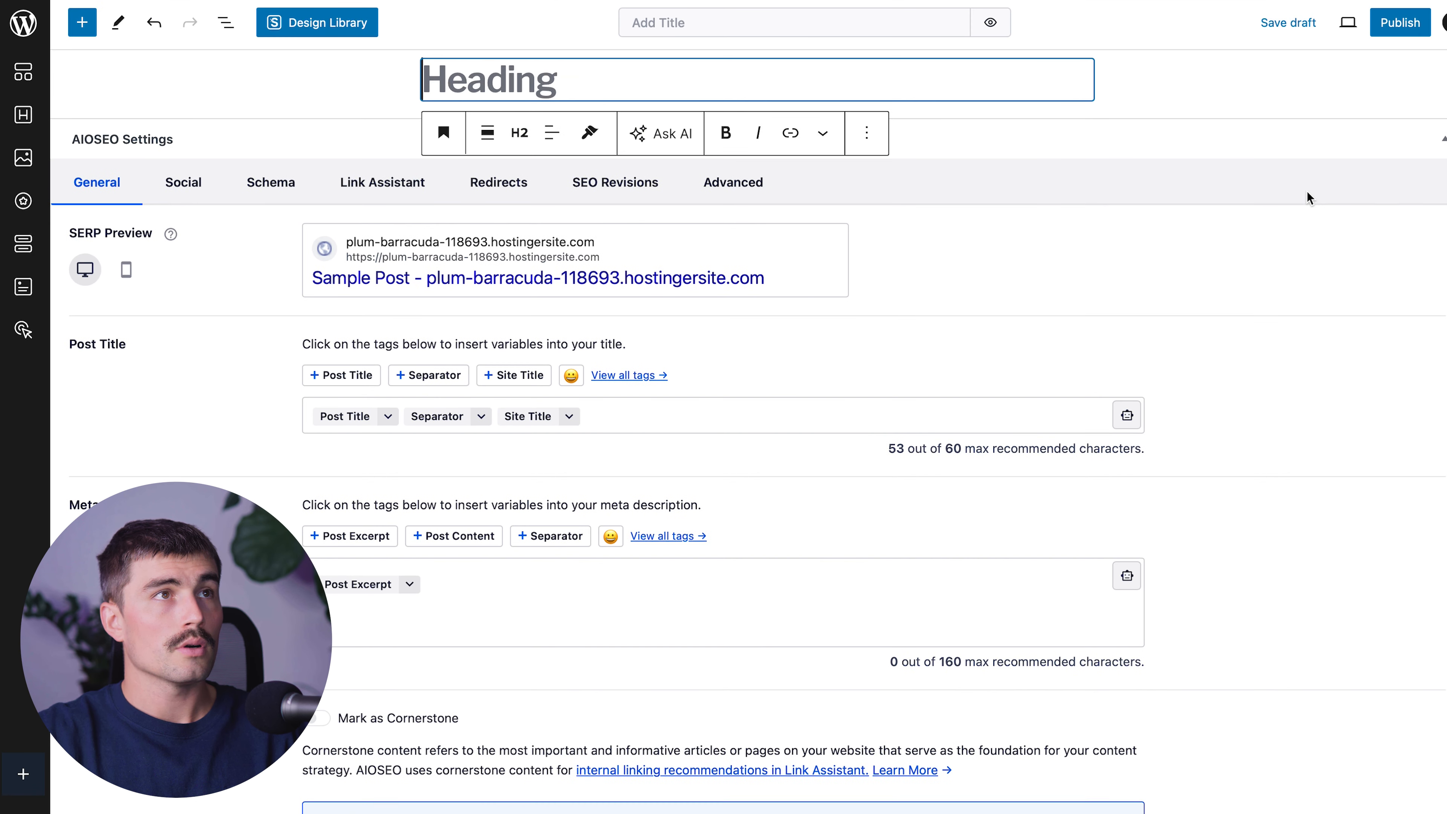
type("This ")
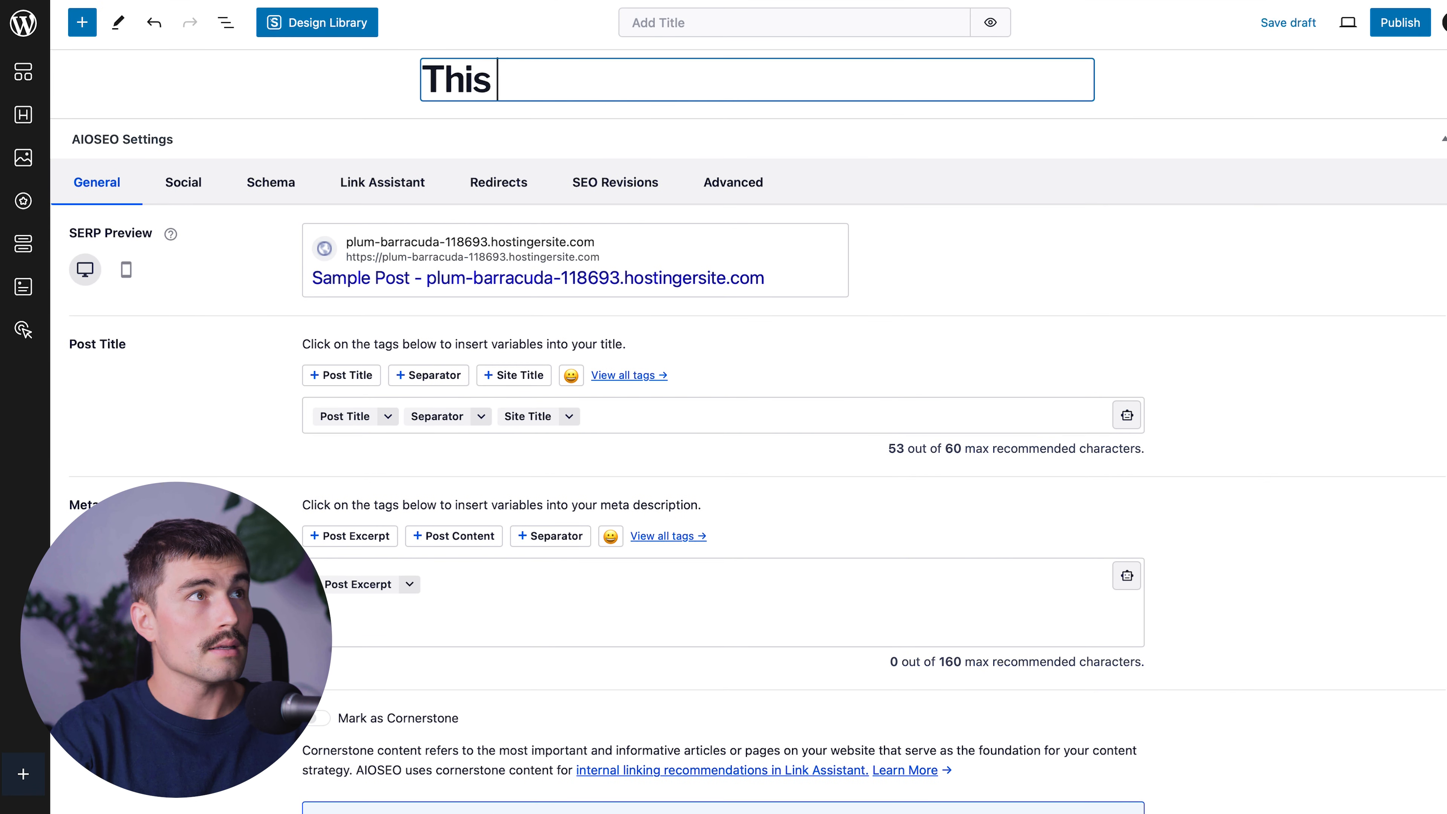
type("is my first blog")
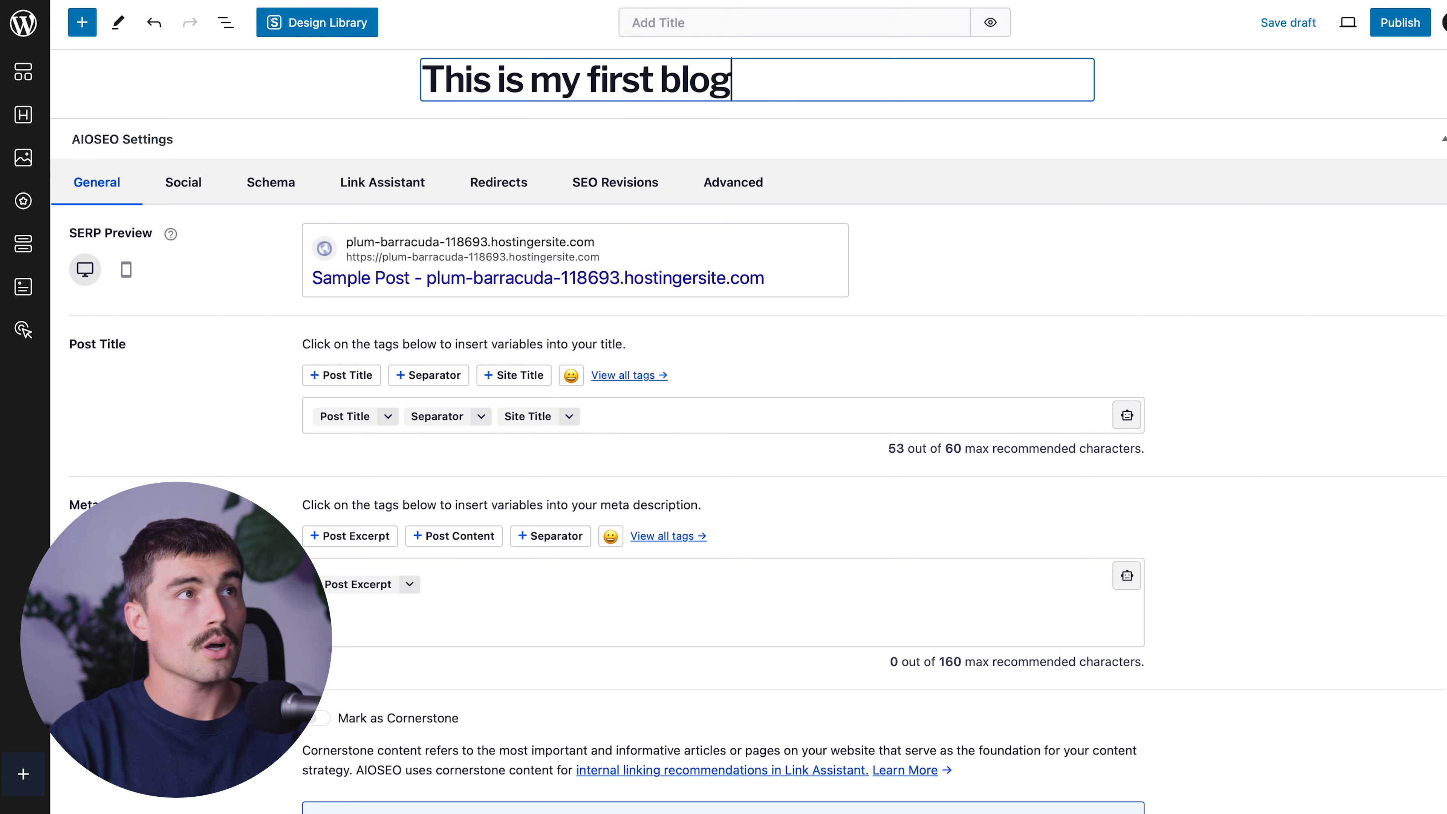
key("Return")
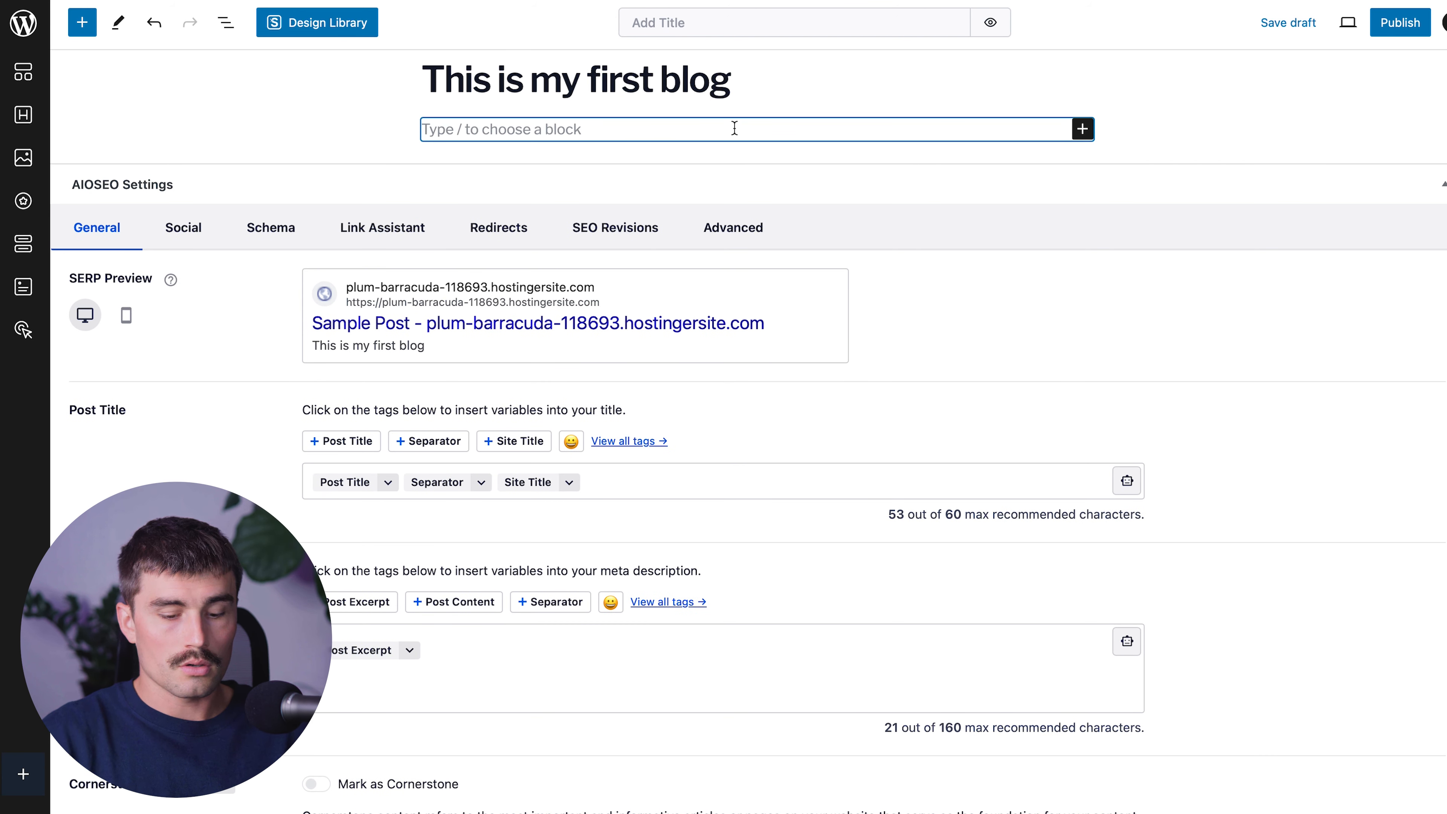
Add the paragraph "This is where the body of your blog will live" under the heading, followed by an empty block.
type("This is where the body of your blog will live")
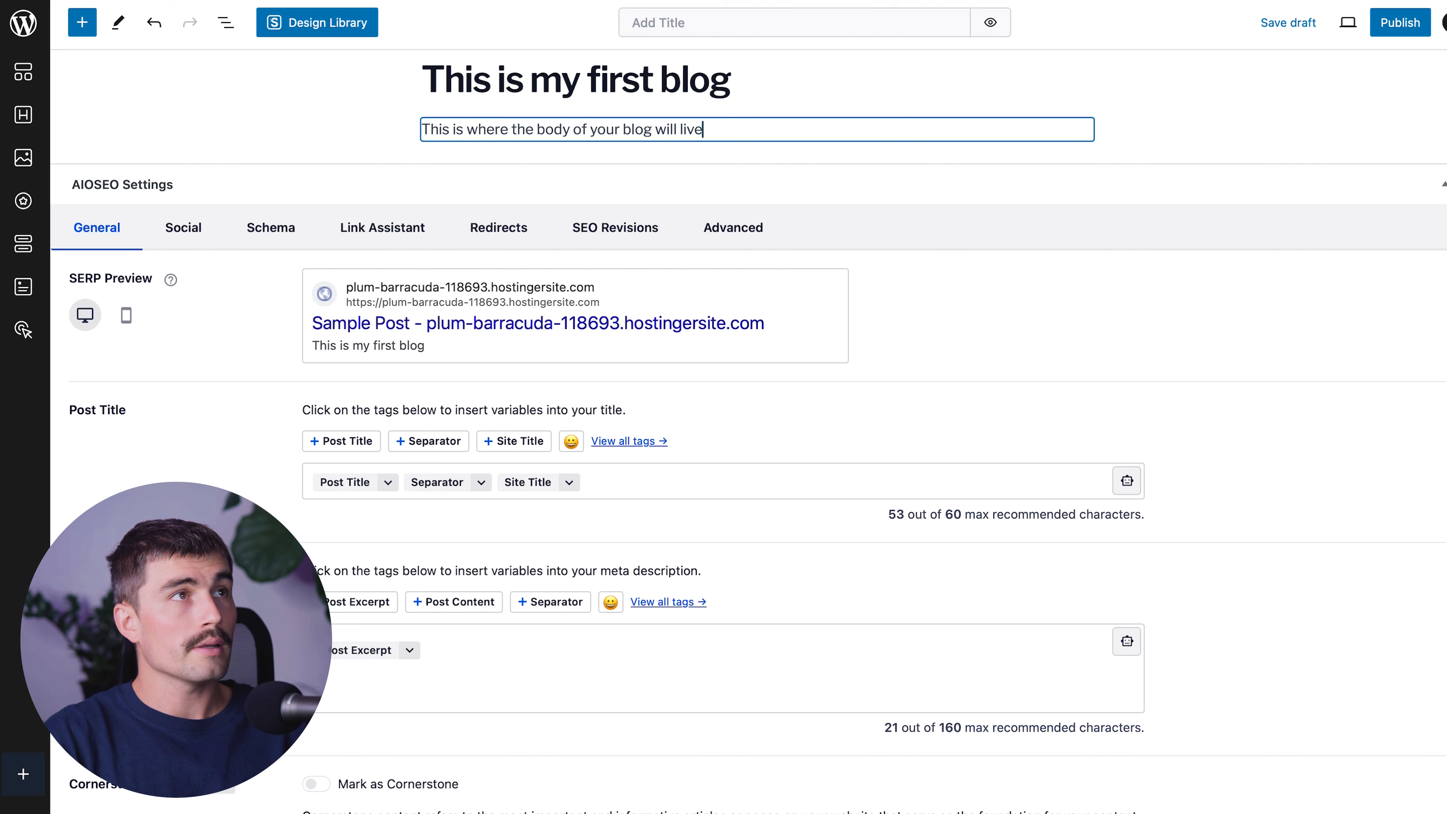
key("Return")
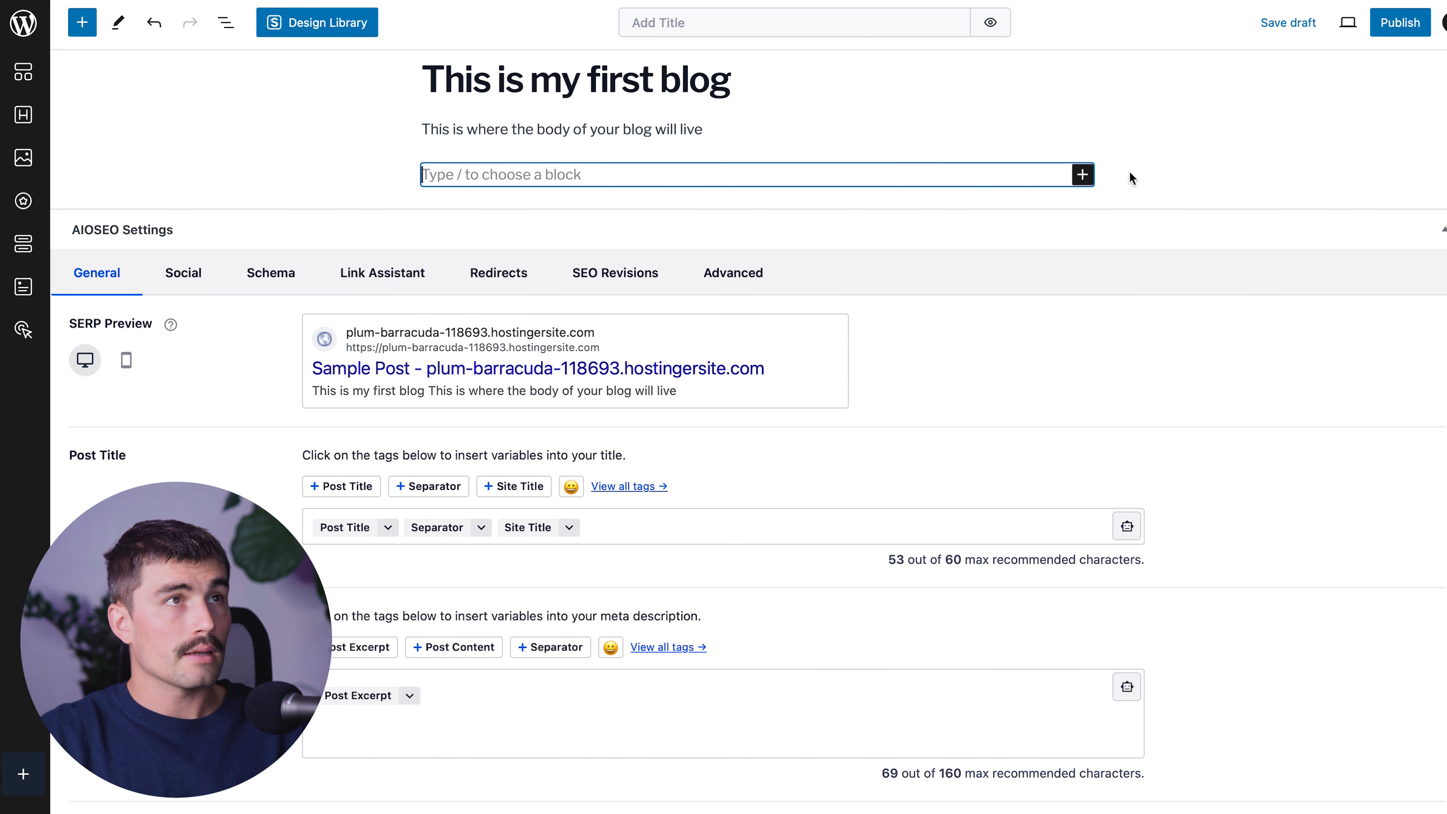
left_click(830, 131)
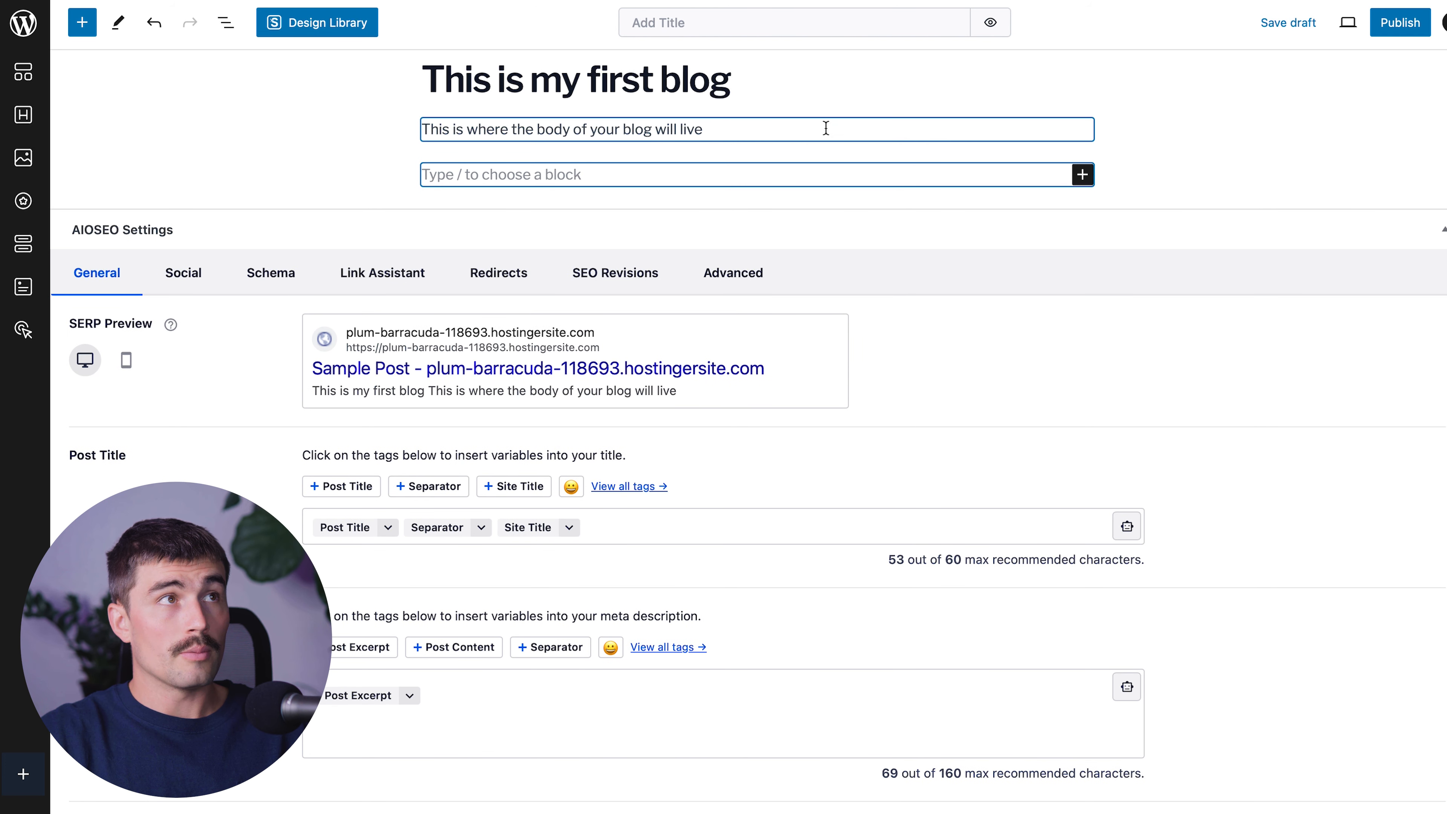
left_click(477, 172)
Look through the full block library for elements such as Post Grid and Social Share, and return to the empty block.
left_click(1081, 175)
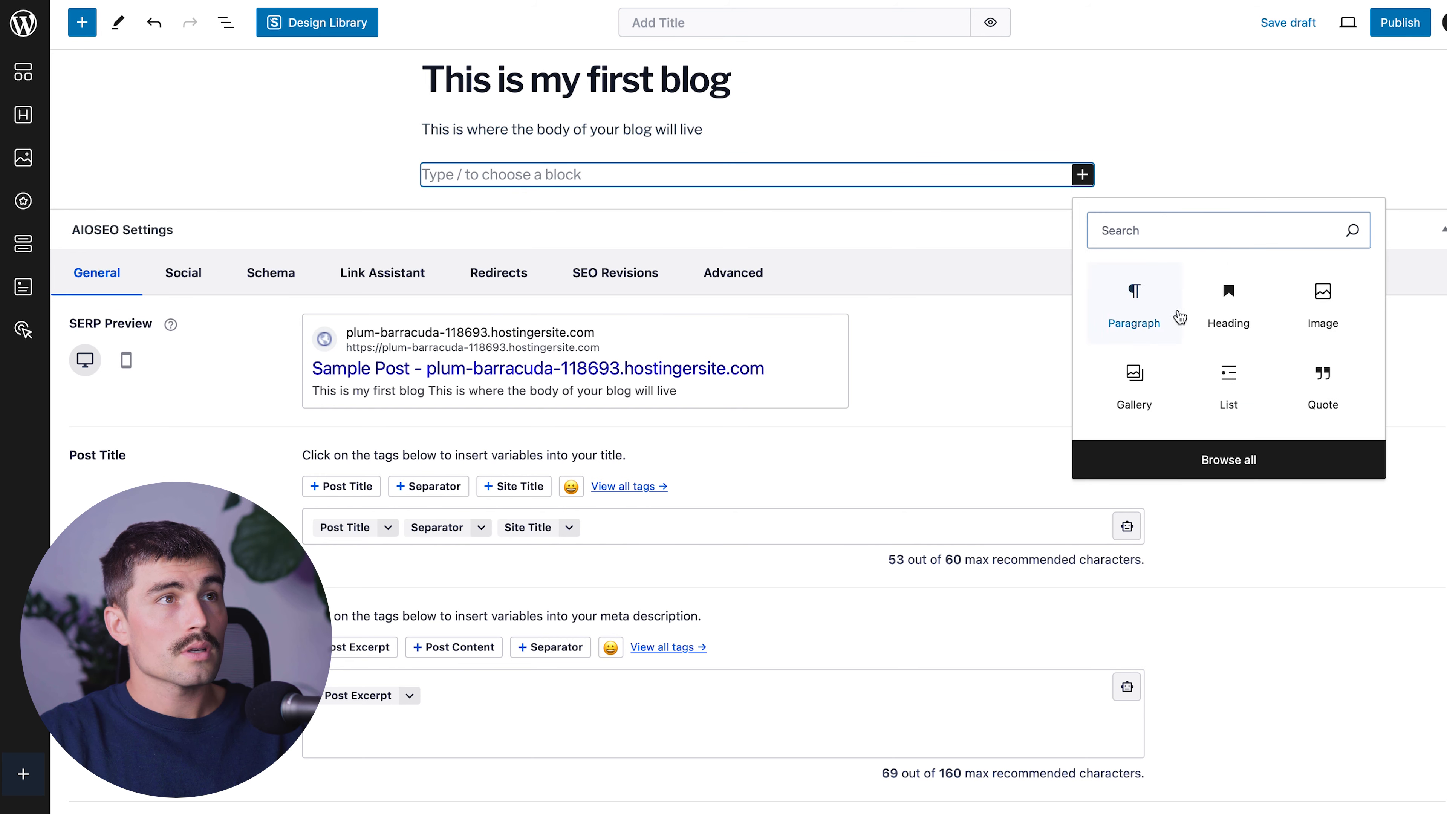
left_click(1214, 459)
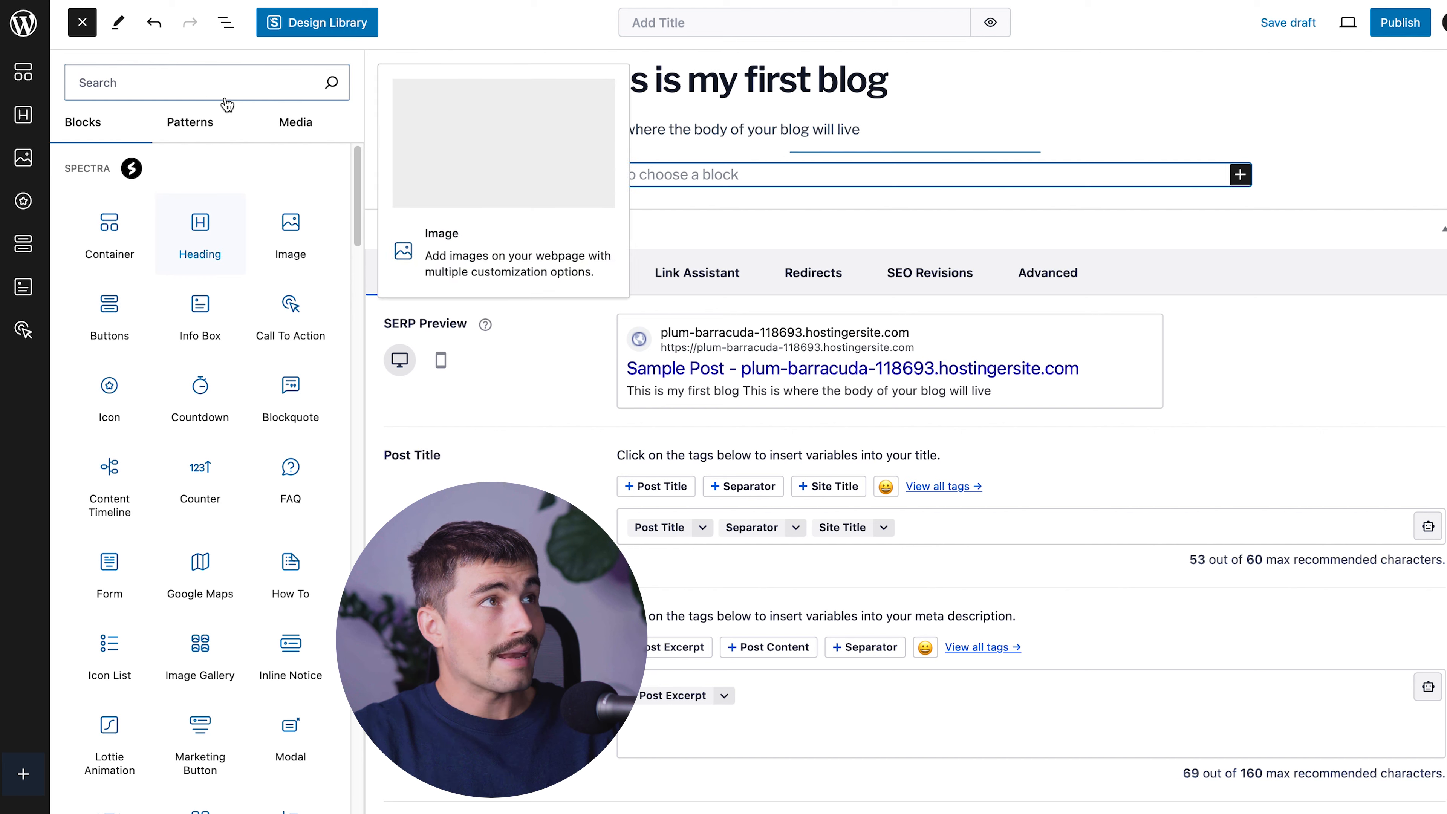
scroll(200, 365, "down", 4)
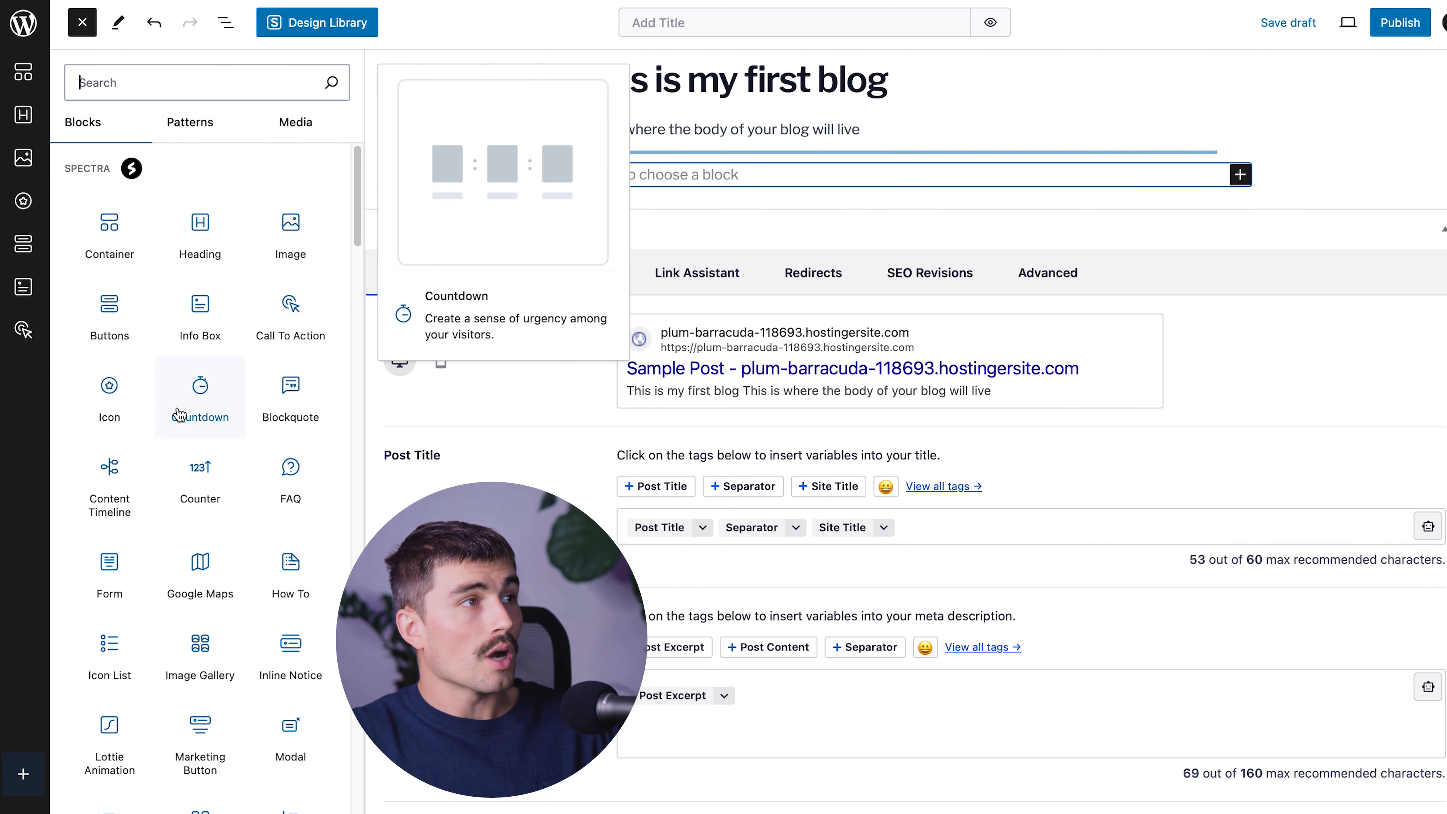
scroll(176, 410, "down", 4)
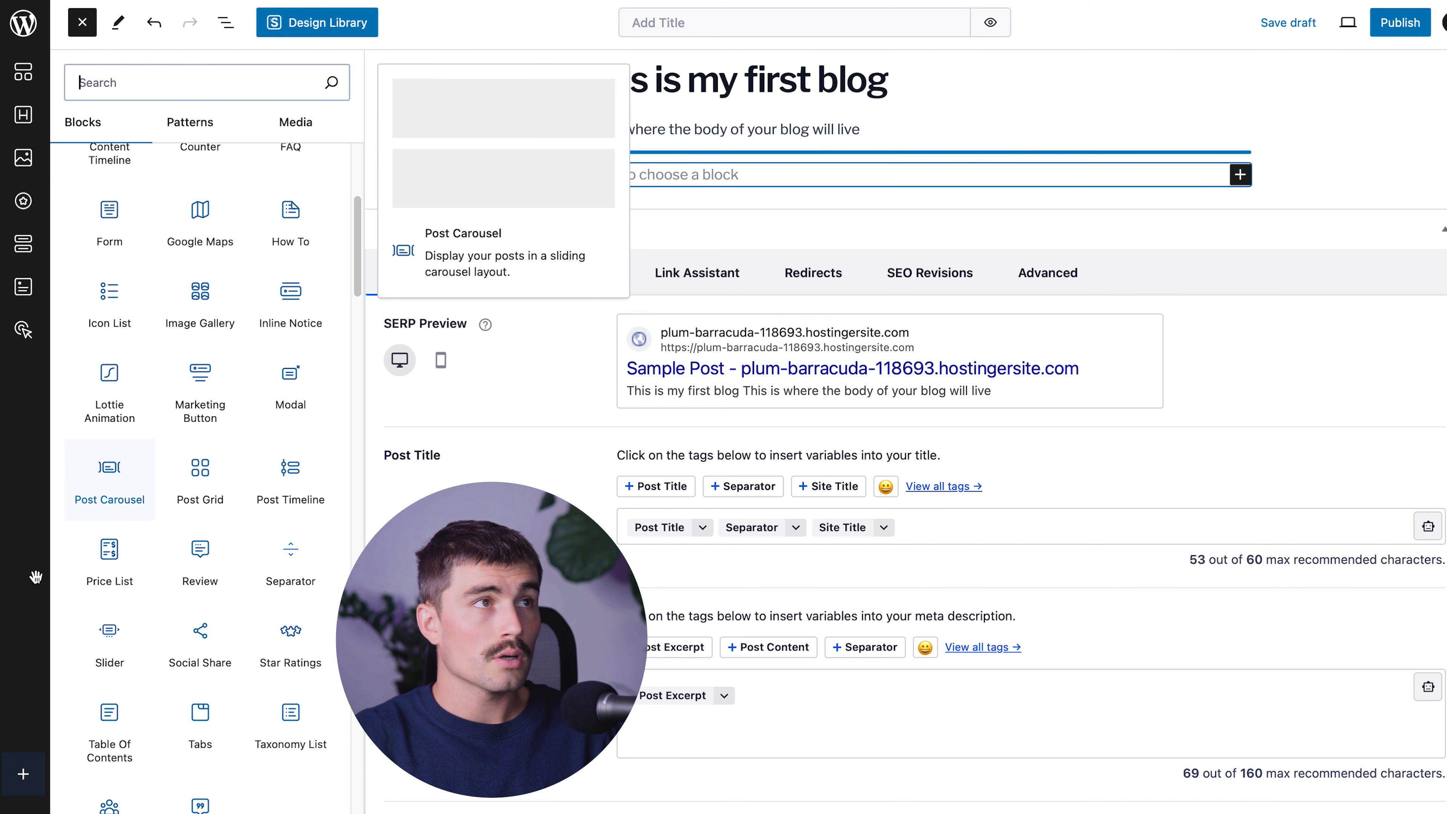
mouse_move(189, 466)
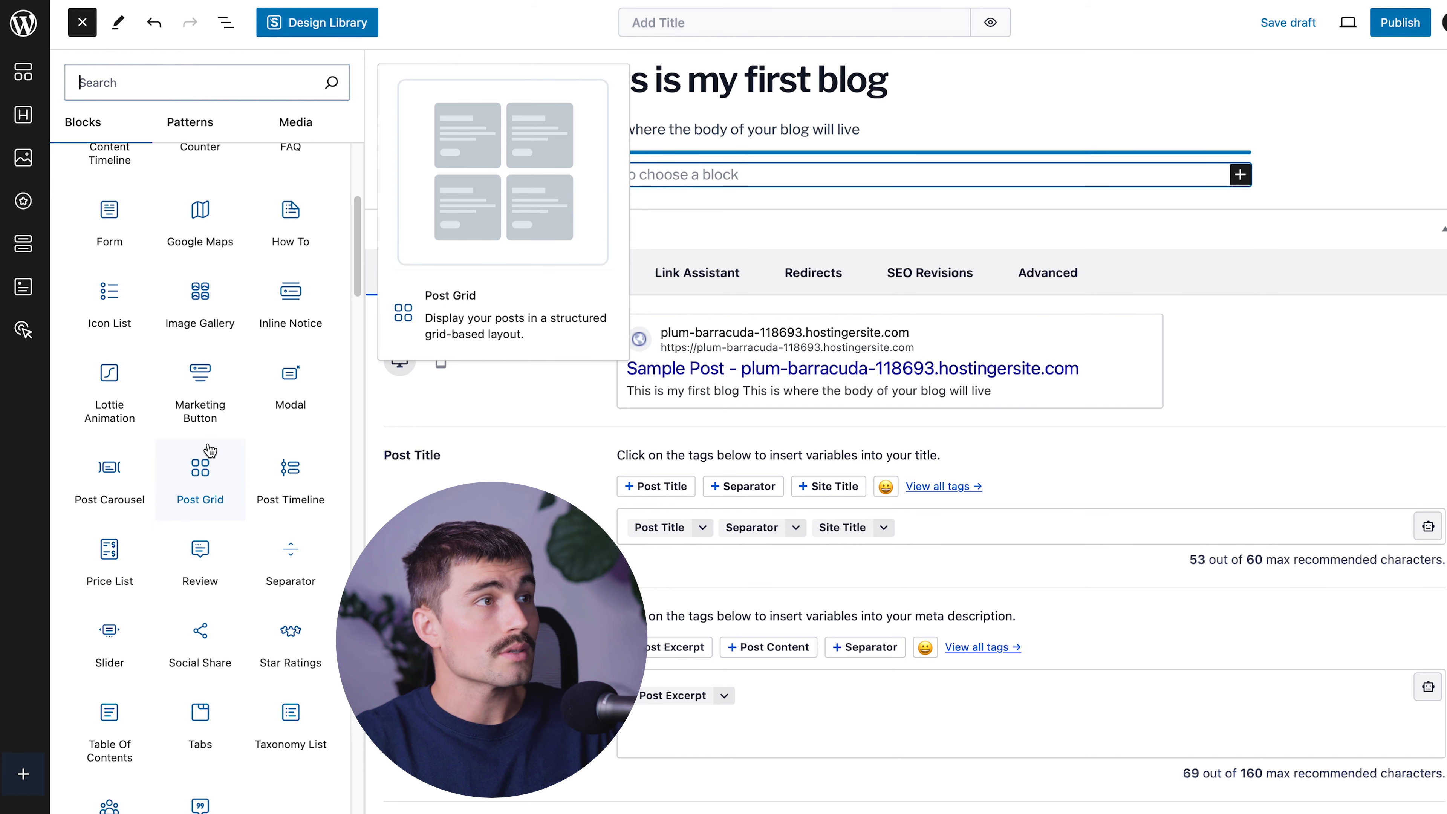
scroll(213, 440, "down", 4)
mouse_move(160, 320)
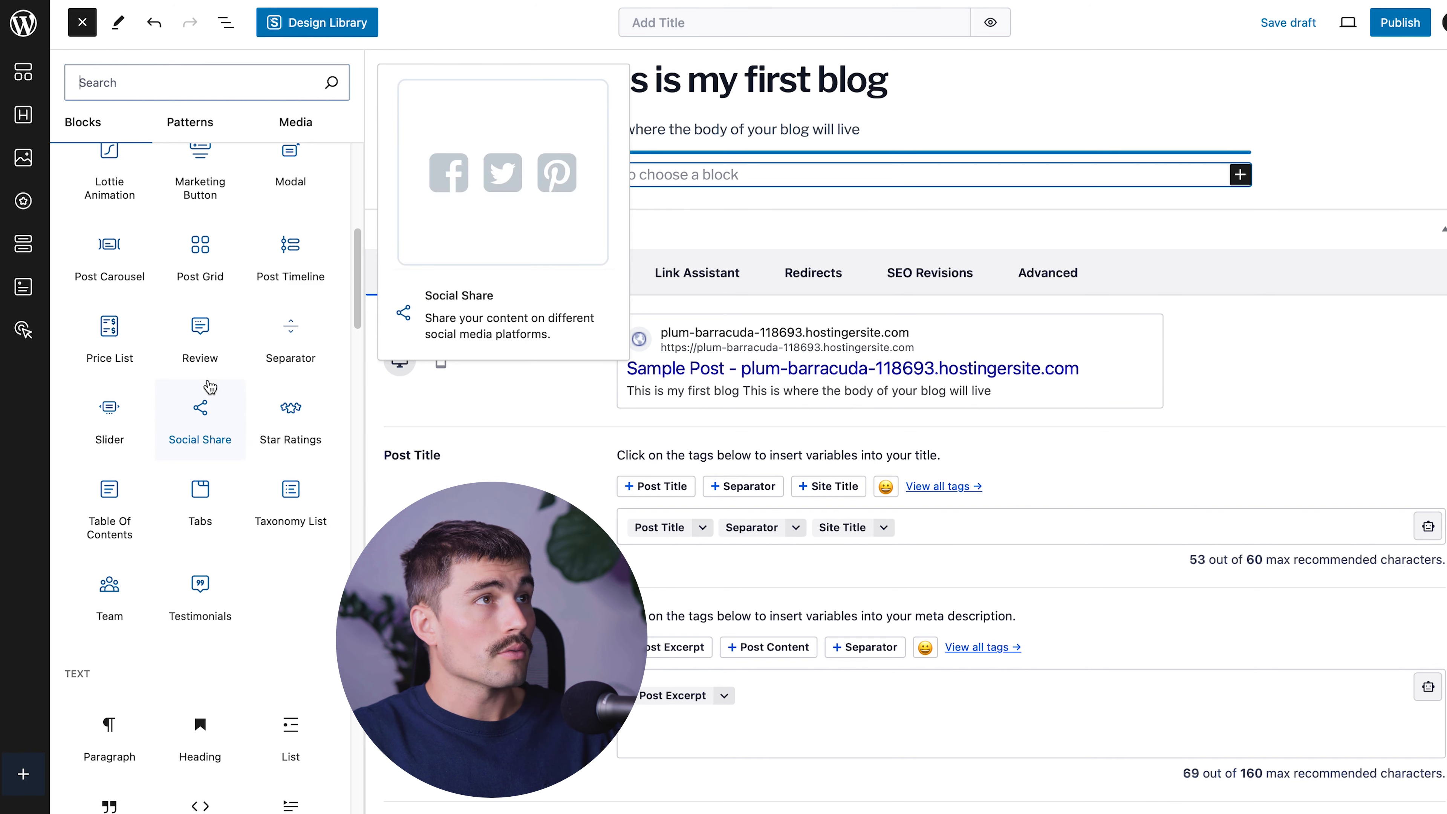
left_click(740, 174)
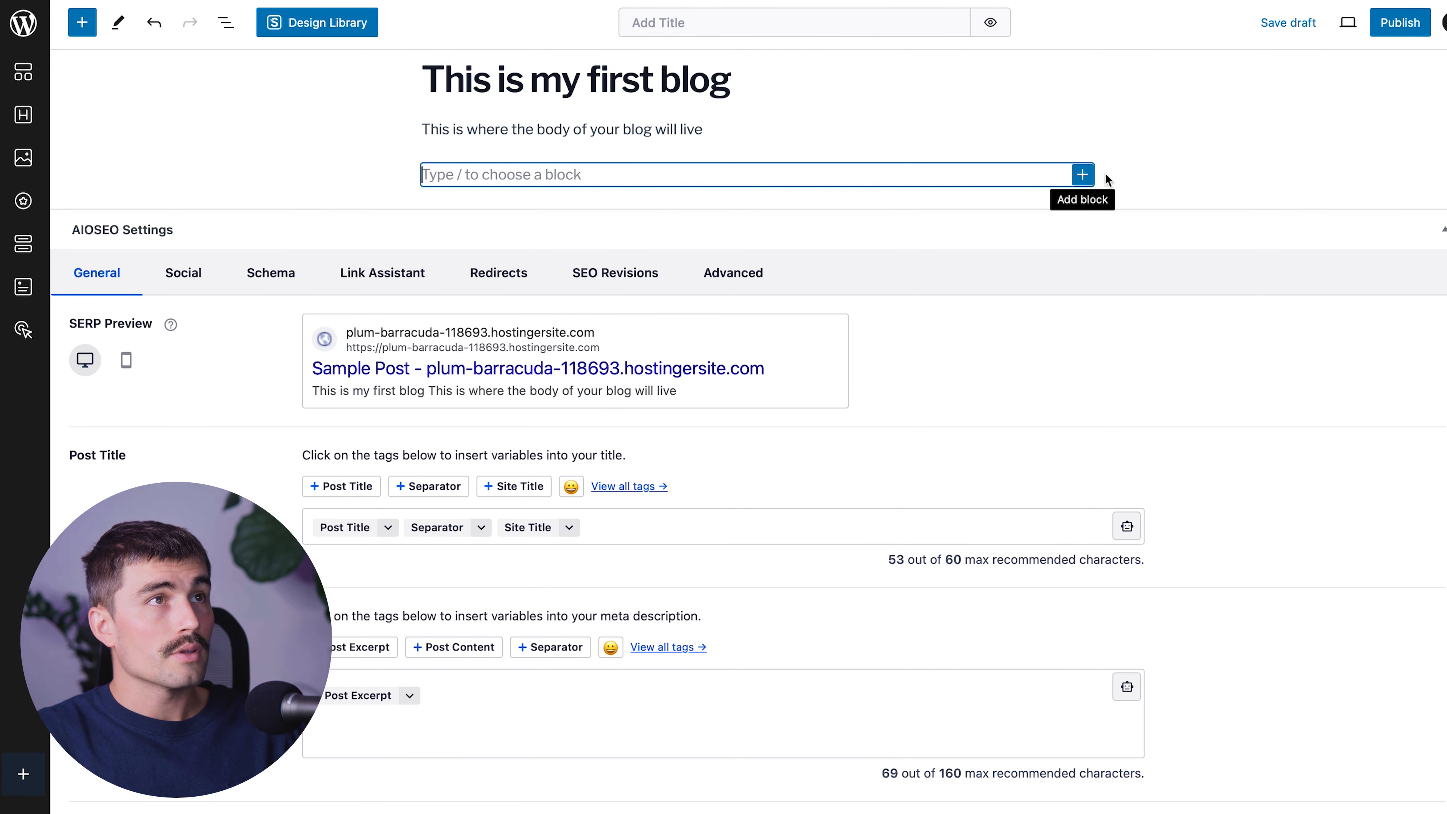
Insert an image block below the paragraph, using the free "Lake" stock photo of two people on a boat.
left_click(1087, 177)
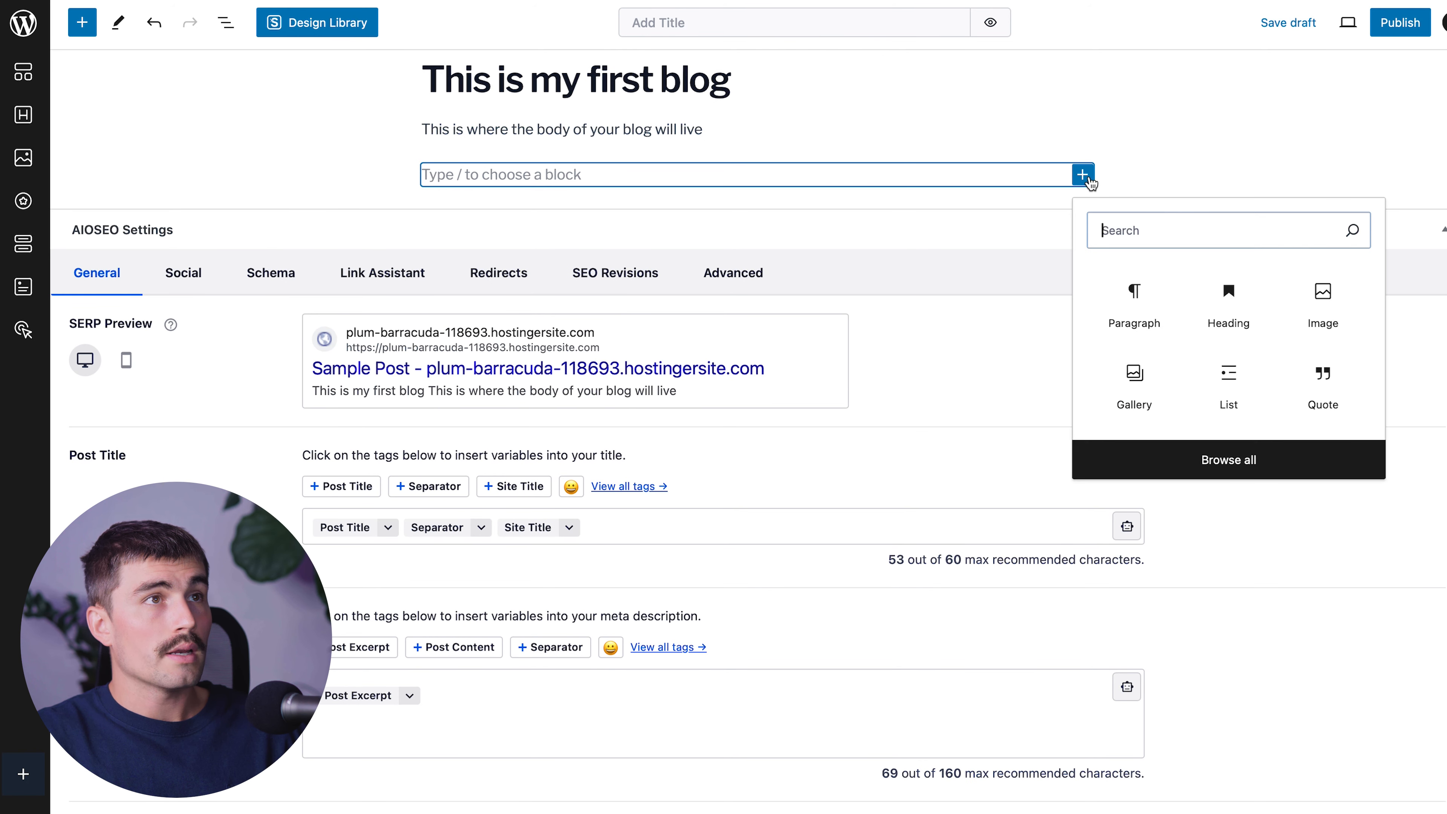
left_click(1338, 321)
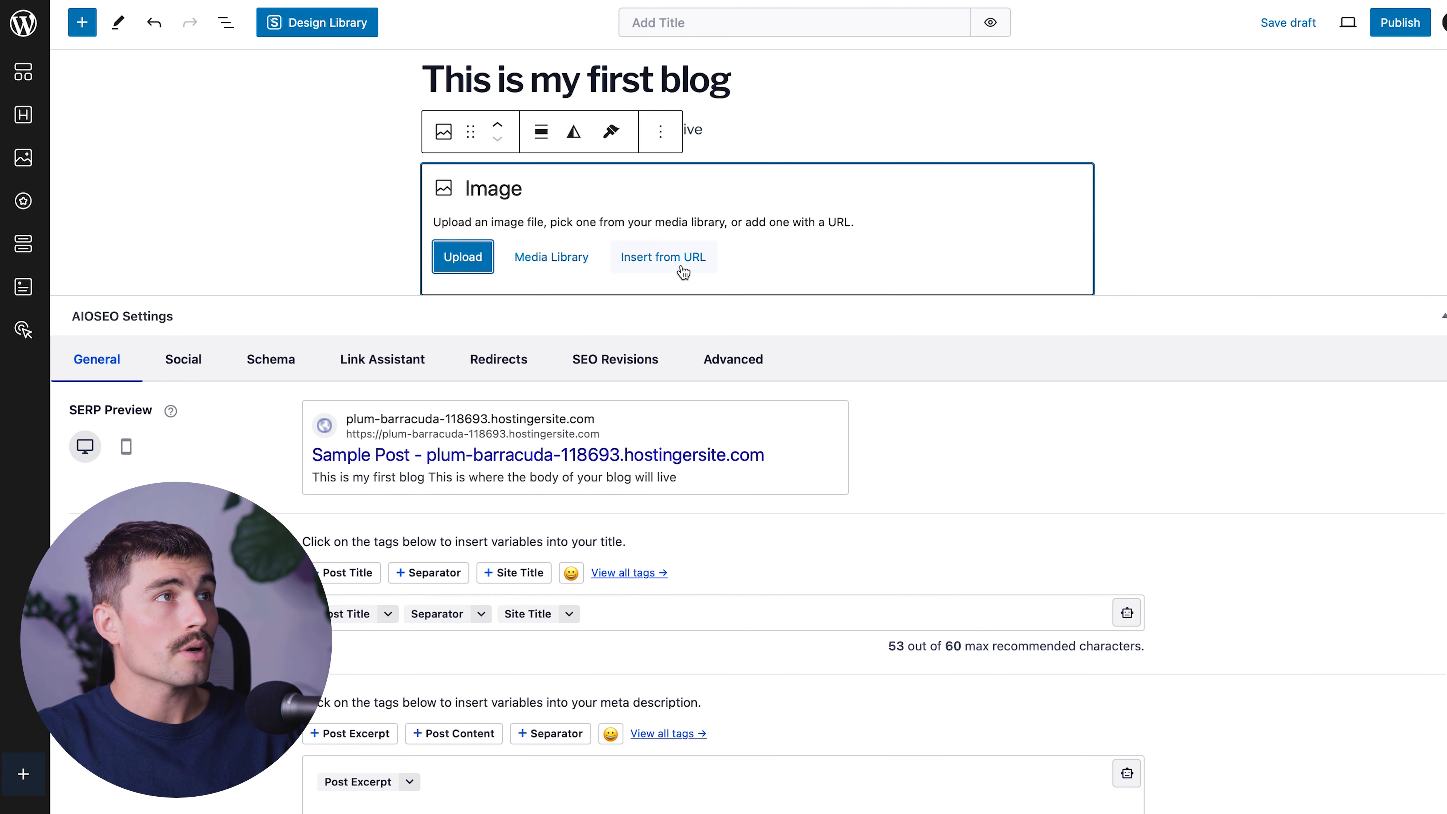
left_click(558, 258)
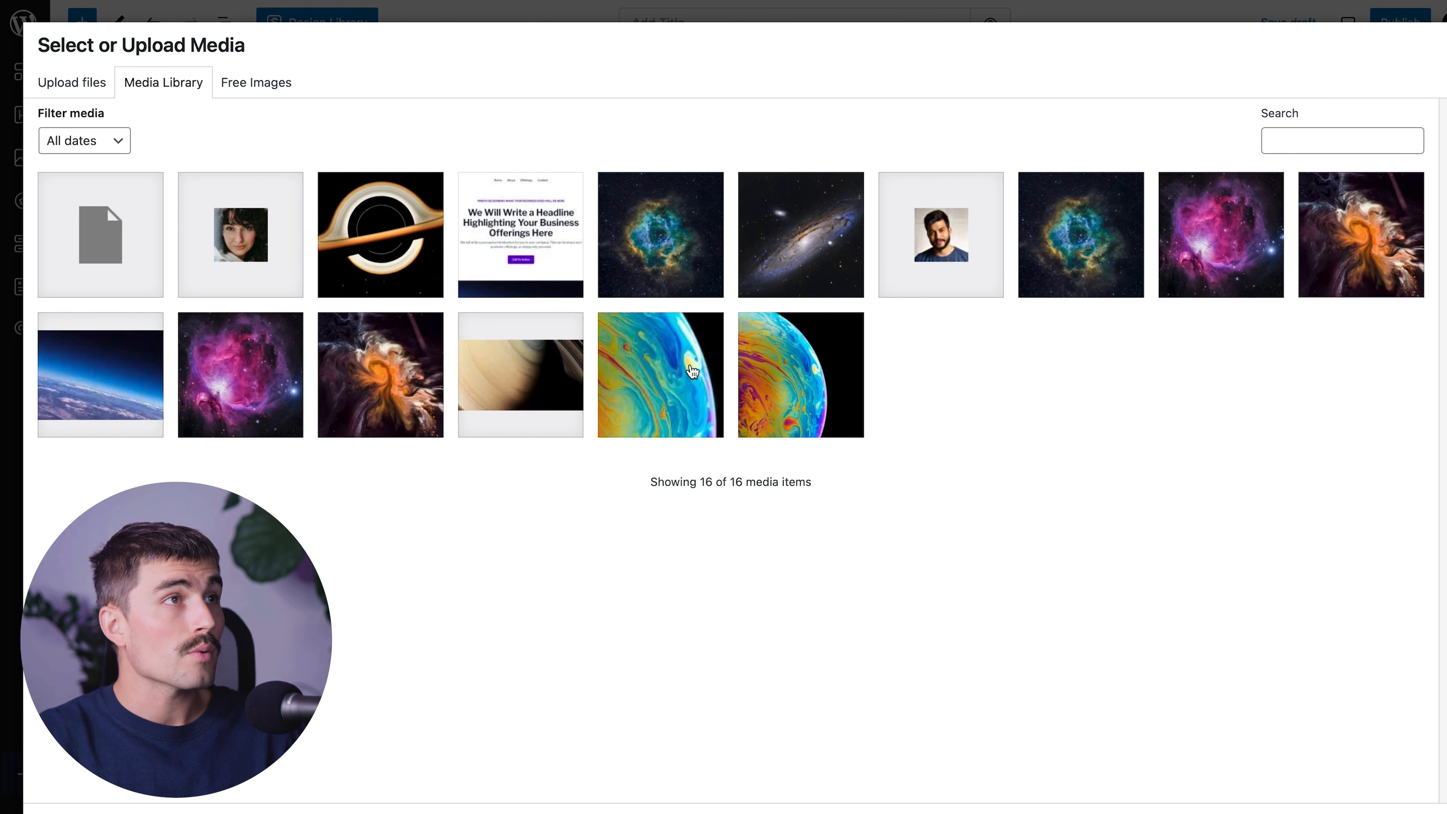
left_click(270, 87)
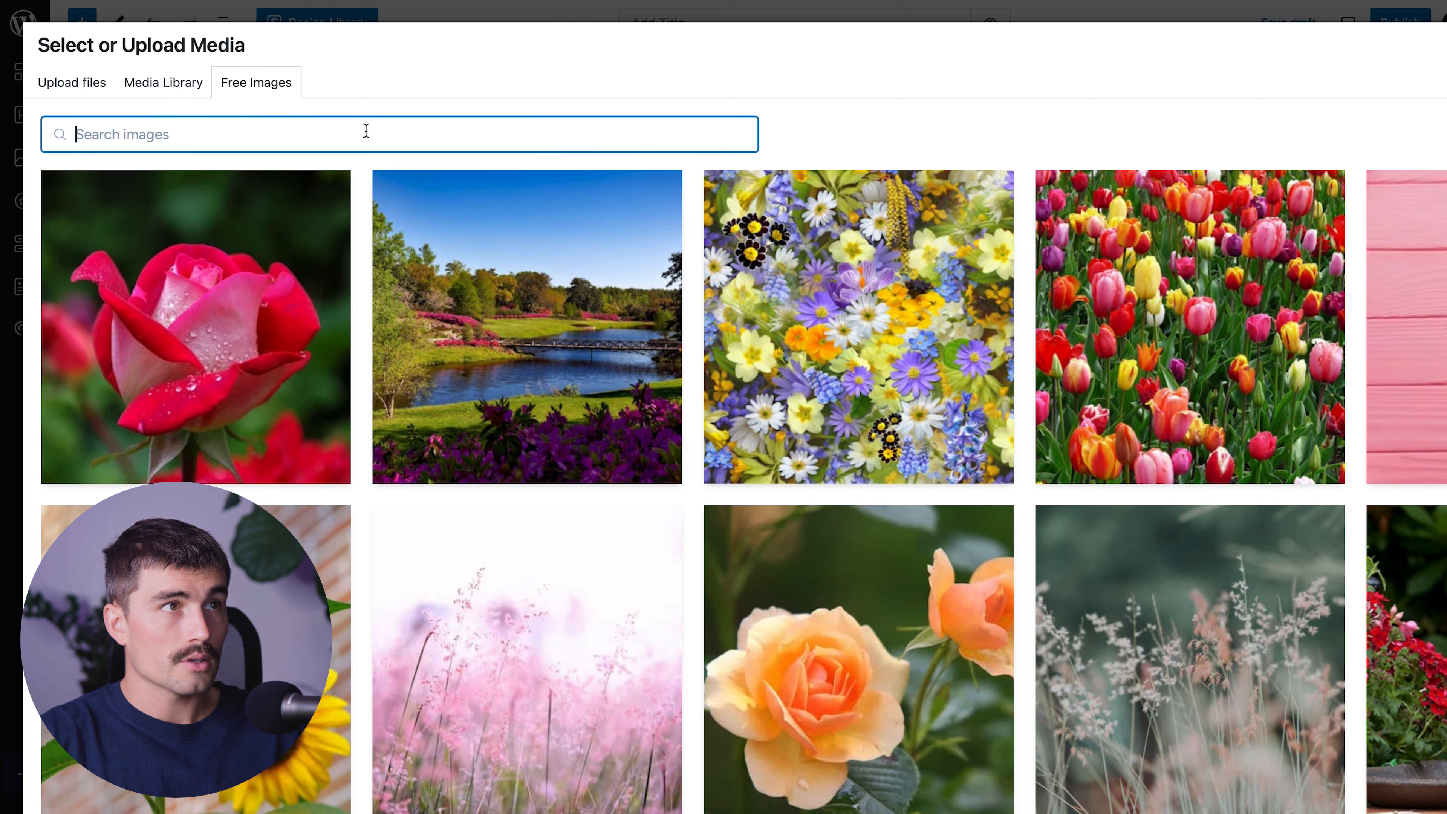
type("Lake")
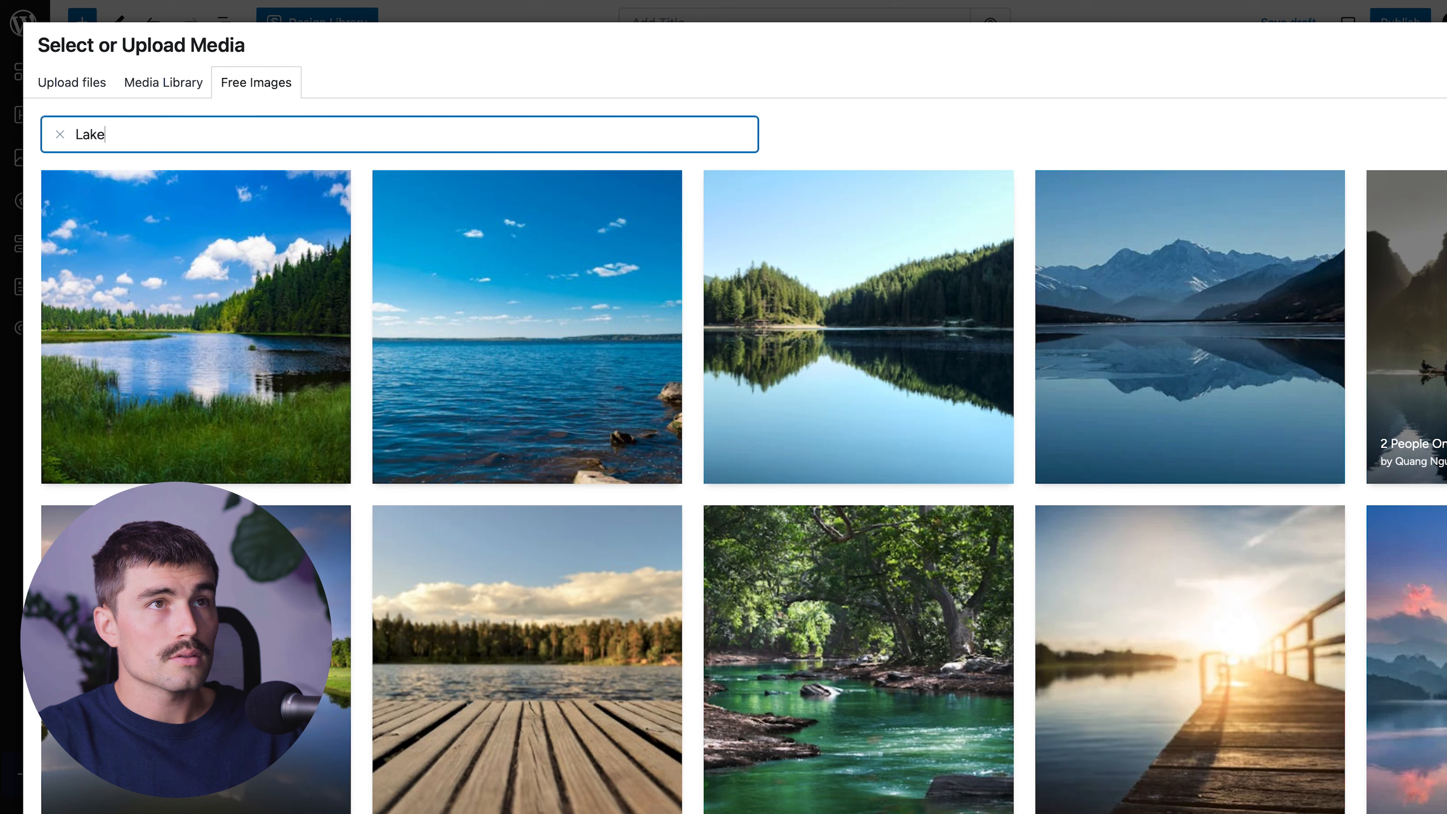
left_click(1436, 327)
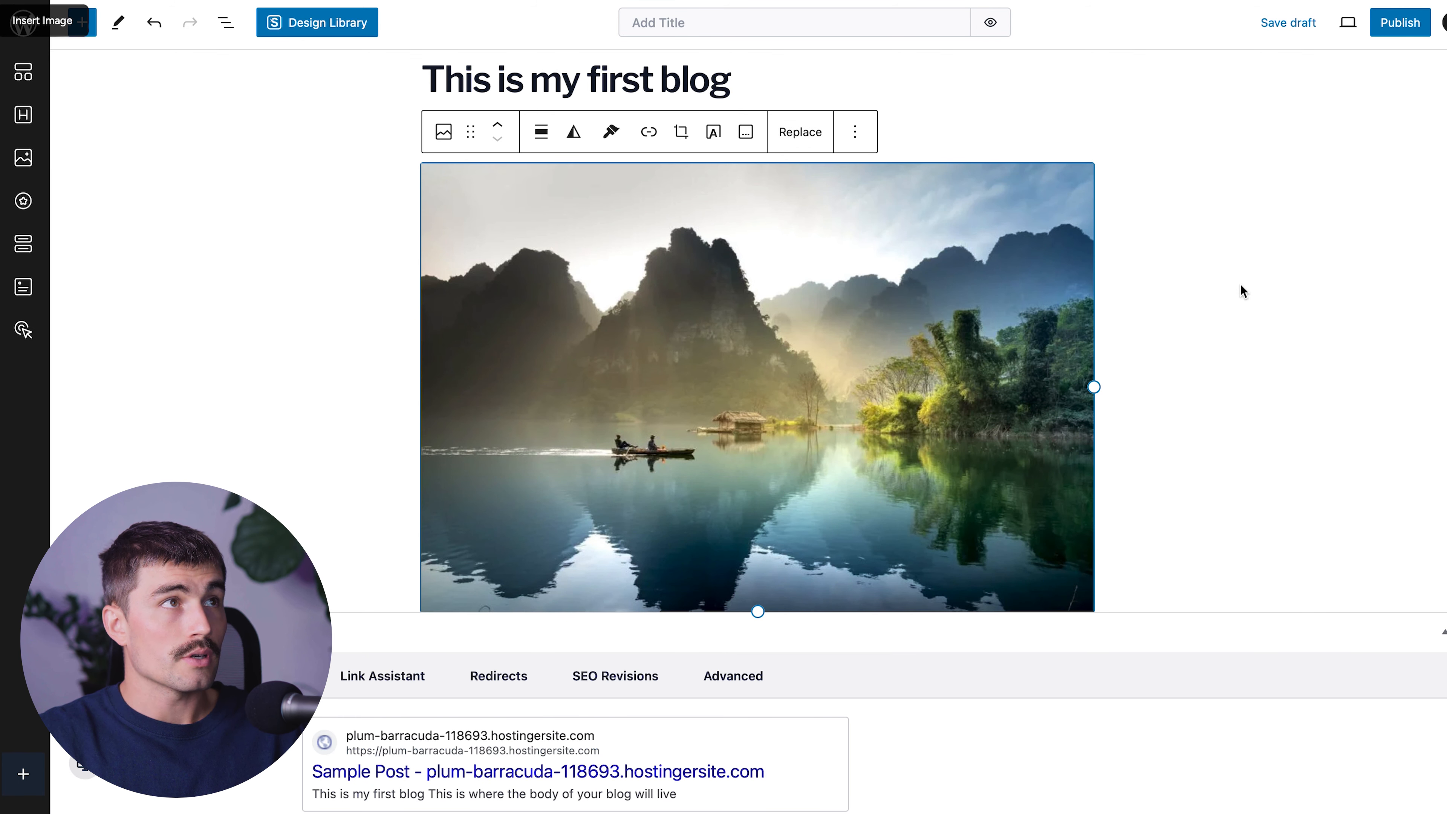
Add the paragraph "Continue writing your blog down here." below the lake image.
left_click(1243, 291)
scroll(475, 627, "down", 1)
left_click(471, 647)
type("Continue writing your blog")
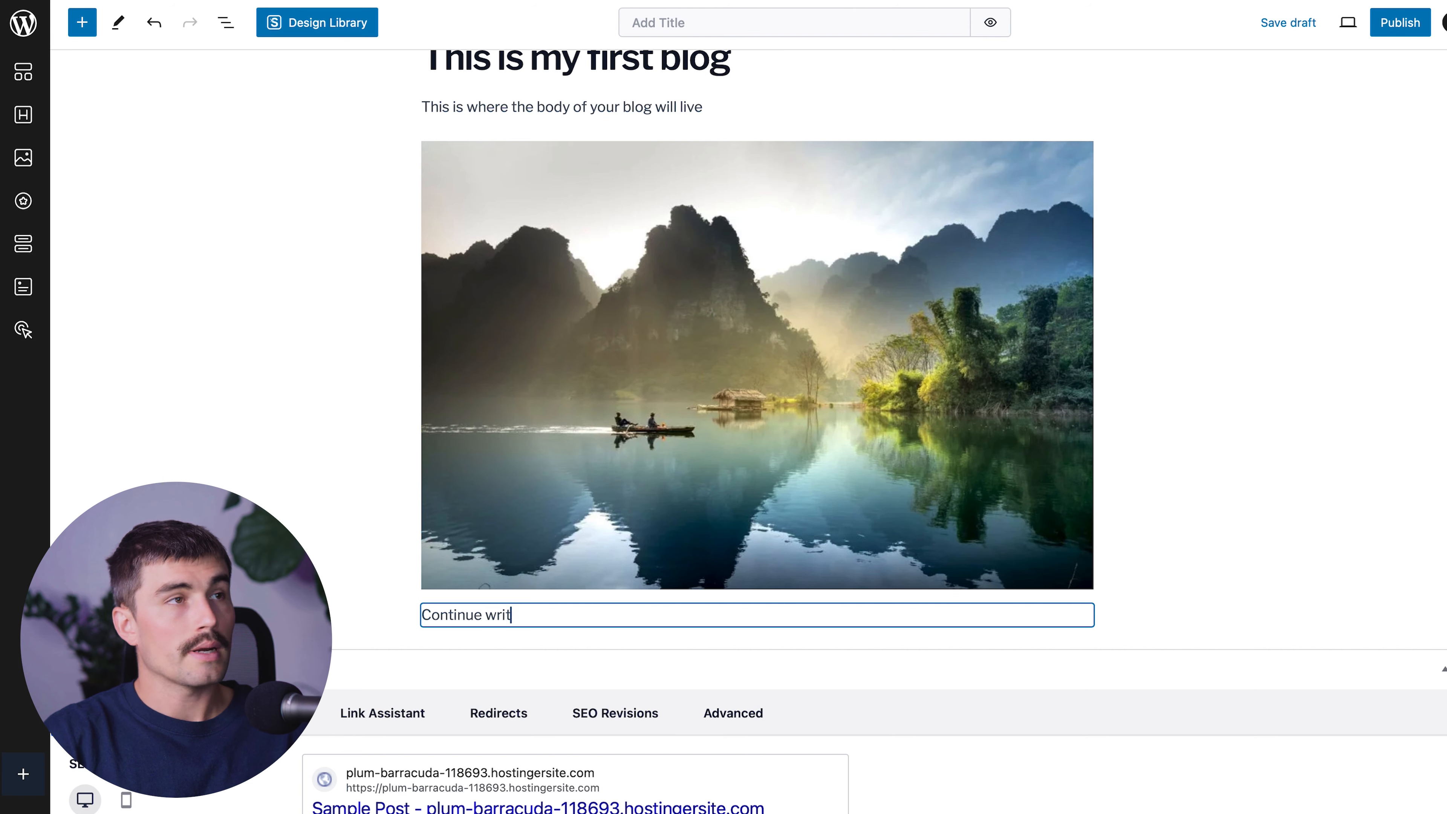
type("here.")
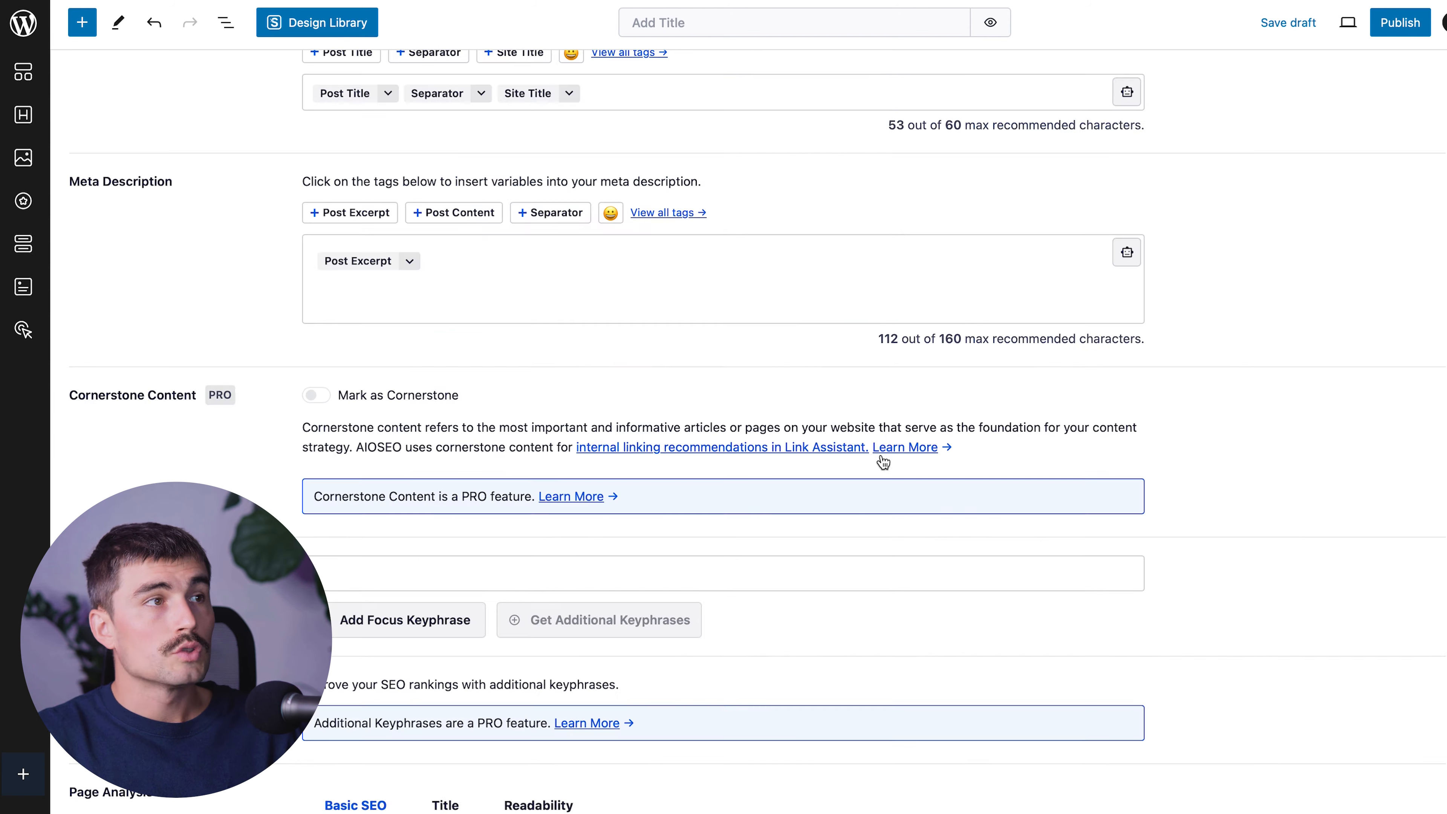
Preview the post in a new tab and examine its content, related posts and comment section.
scroll(880, 459, "up", 15)
left_click(1184, 411)
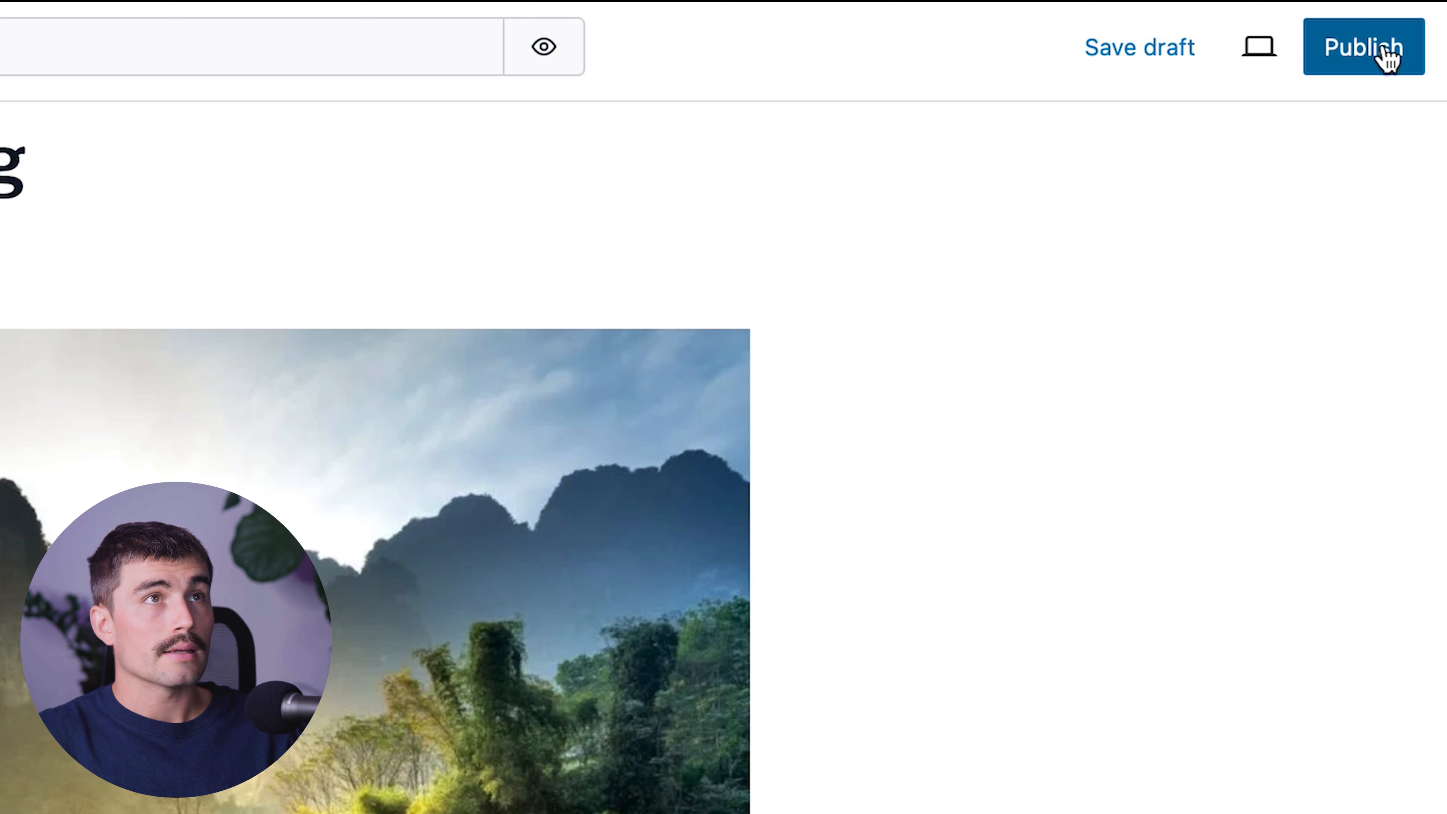
left_click(1258, 58)
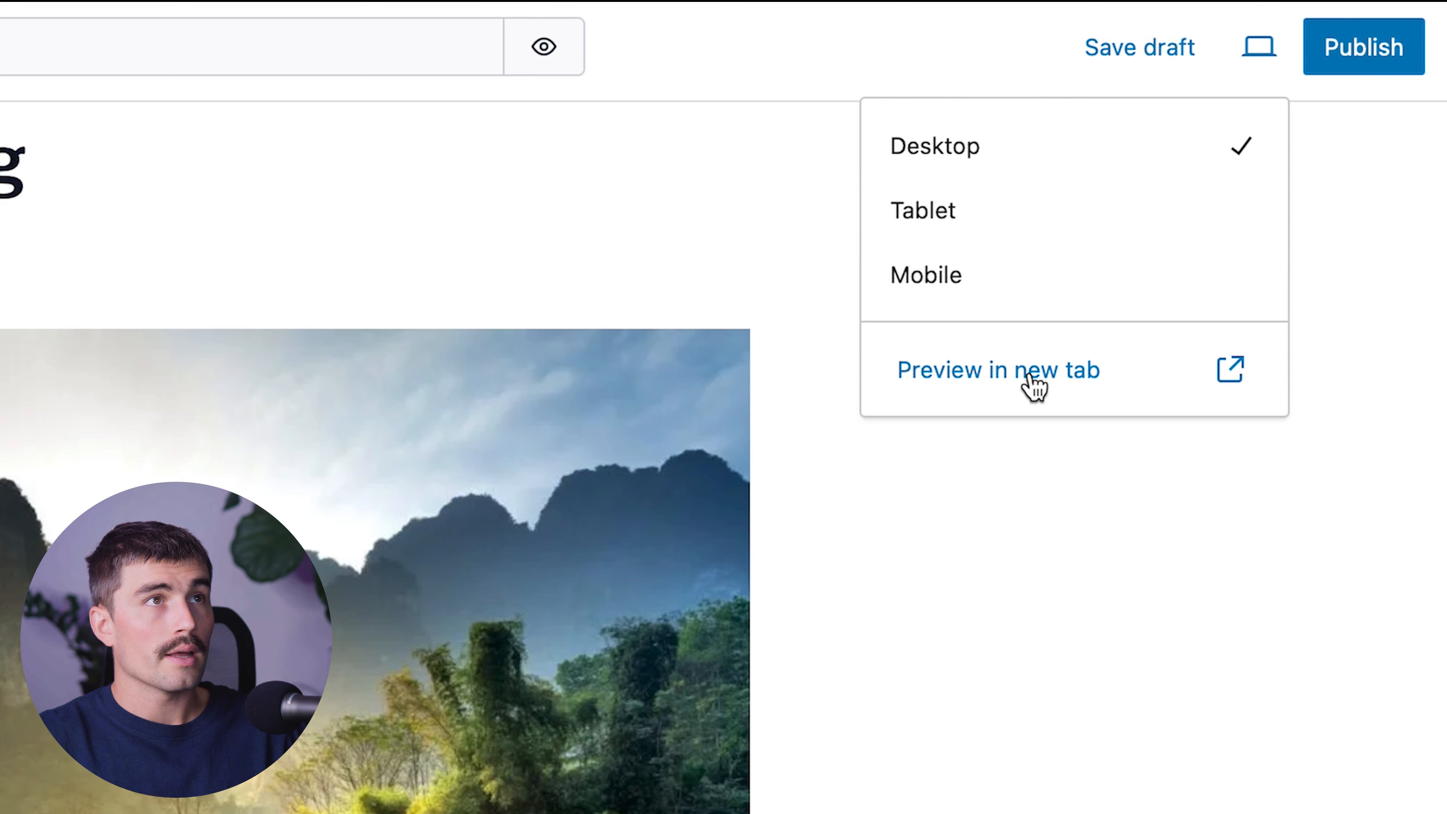
left_click(1032, 376)
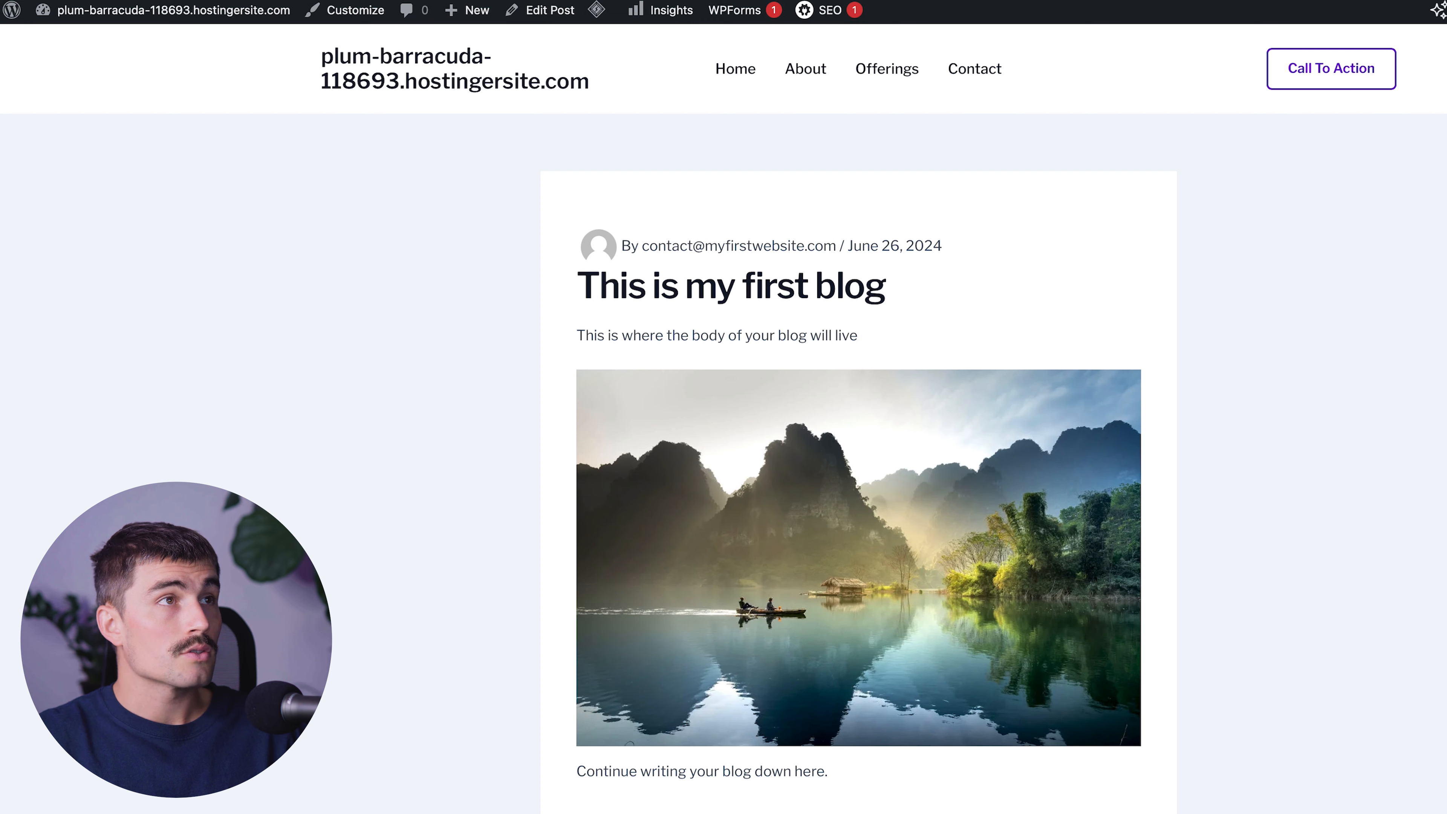
scroll(723, 416, "down", 5)
scroll(724, 416, "up", 2)
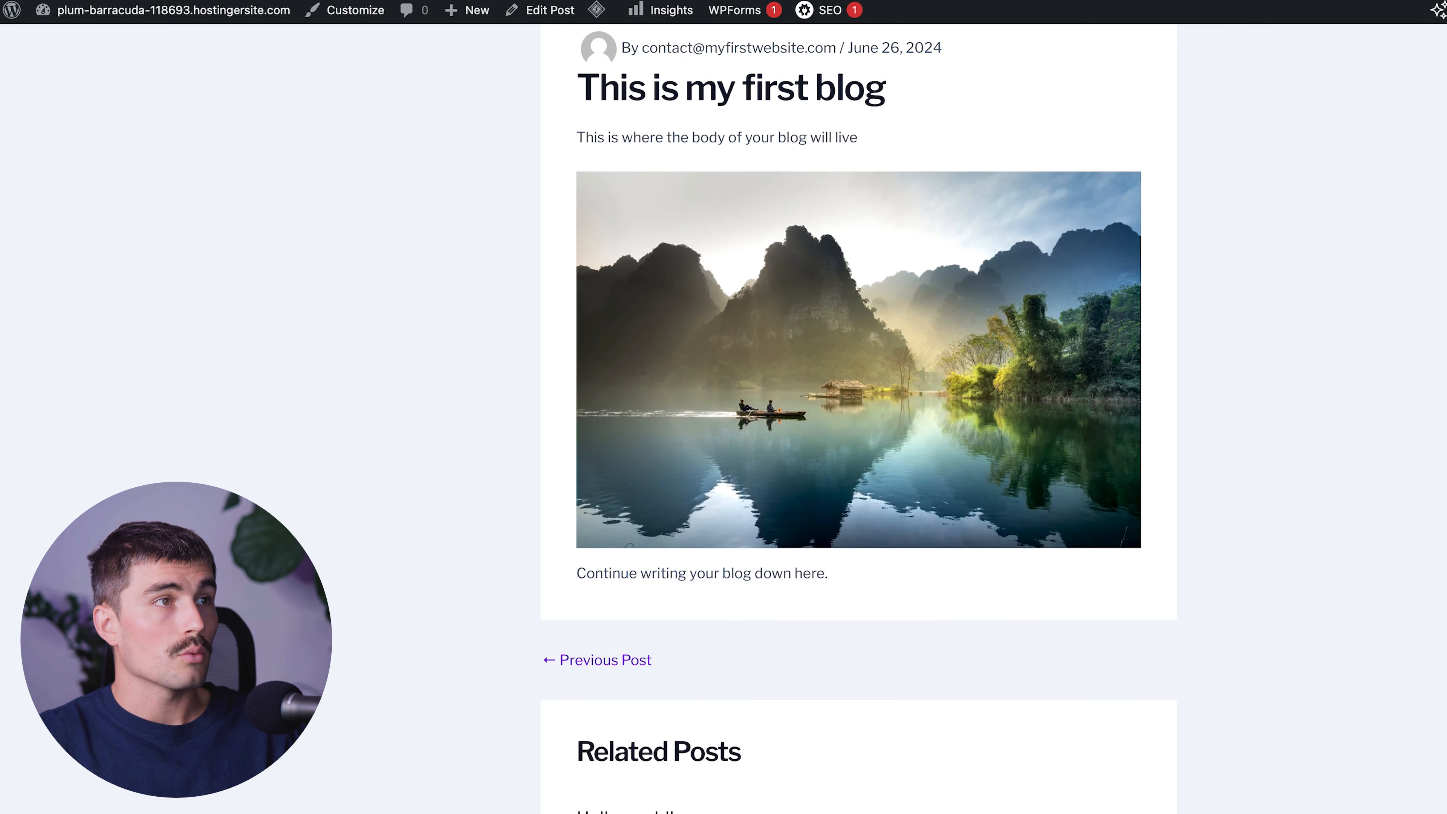
scroll(1322, 329, "up", 3)
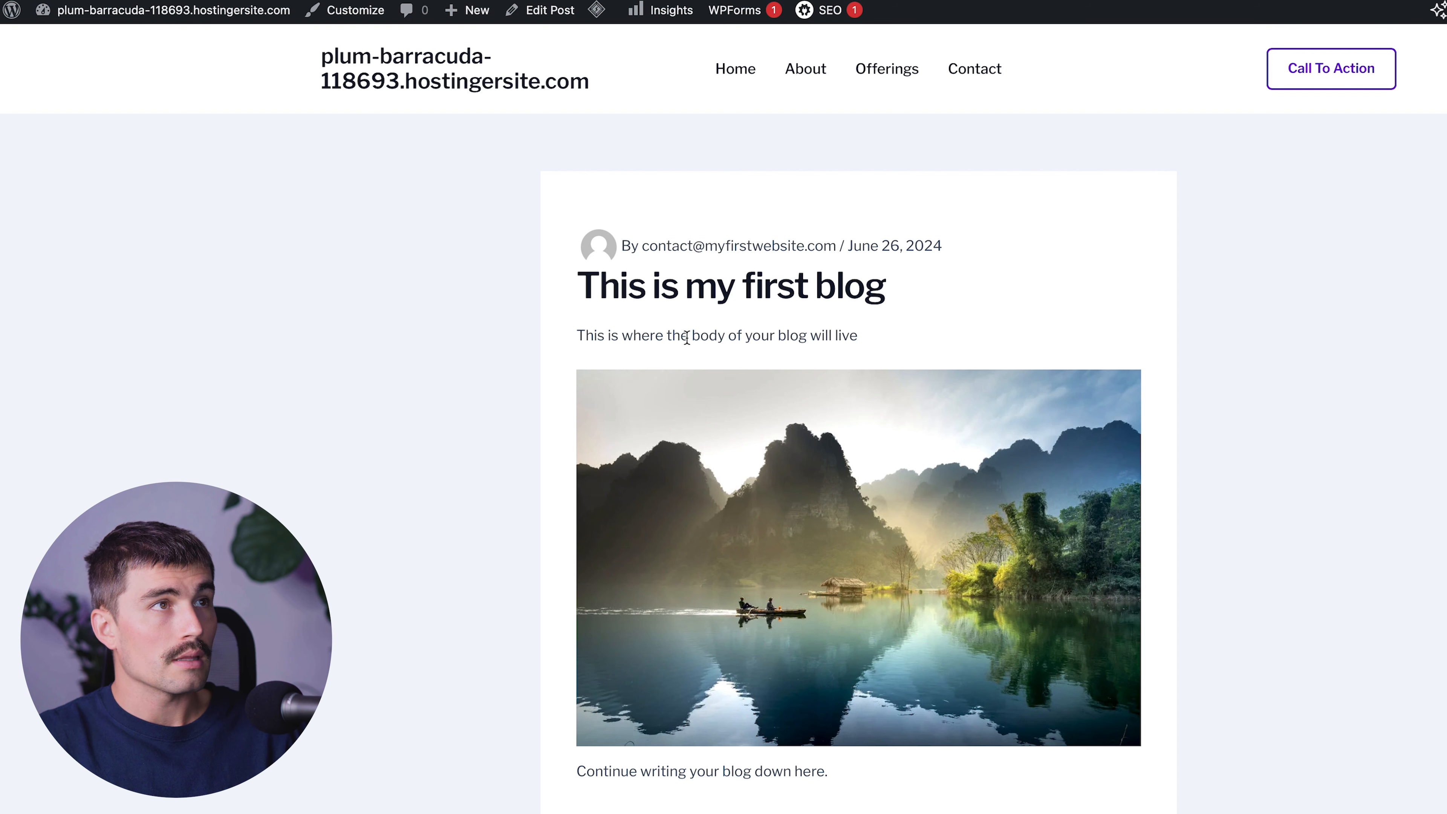
scroll(865, 473, "down", 15)
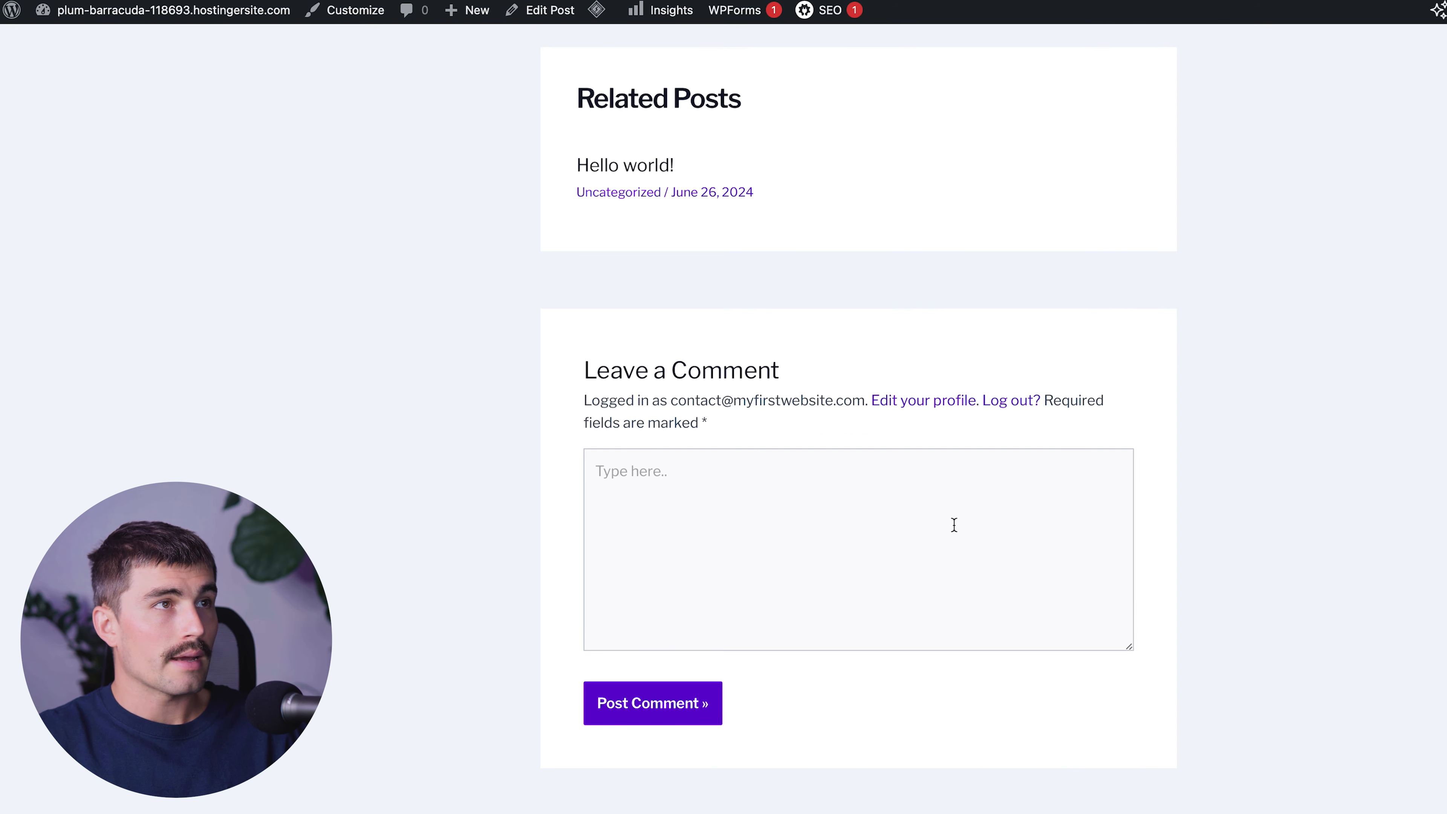
scroll(856, 485, "up", 5)
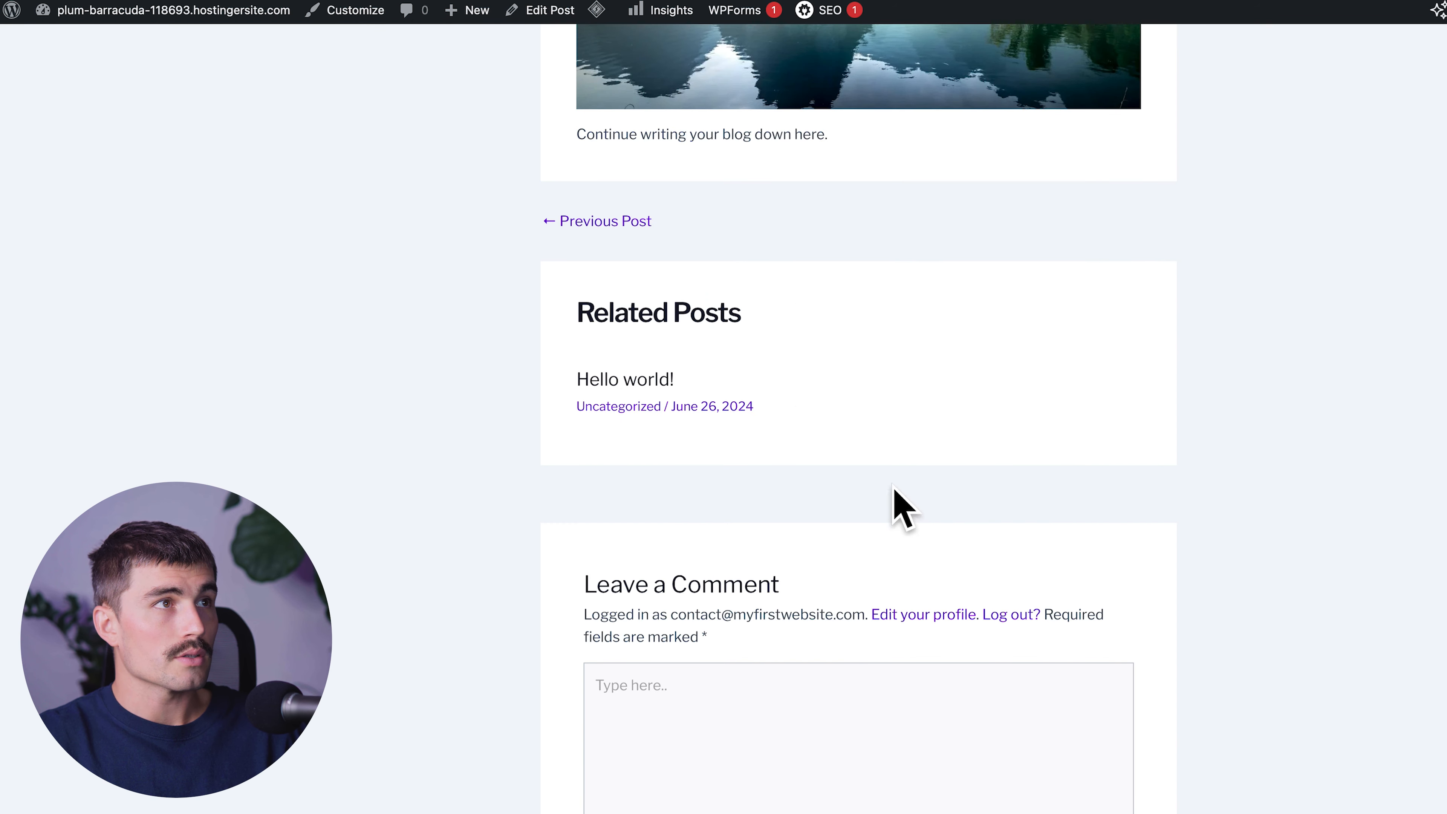
scroll(918, 570, "up", 10)
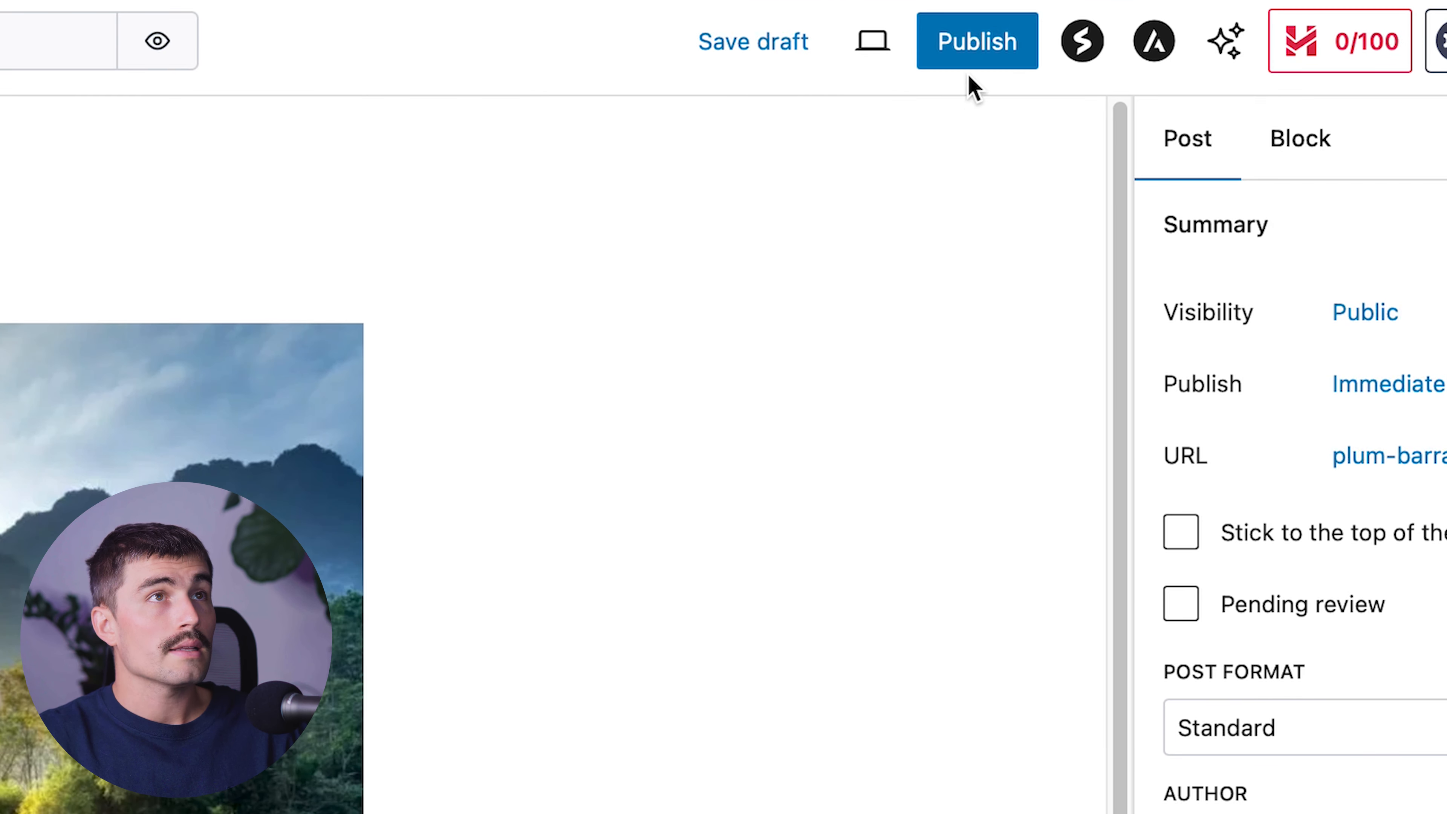
Start publishing the post and review its visibility, publish date, tag suggestion and AIOSEO checks.
left_click(976, 64)
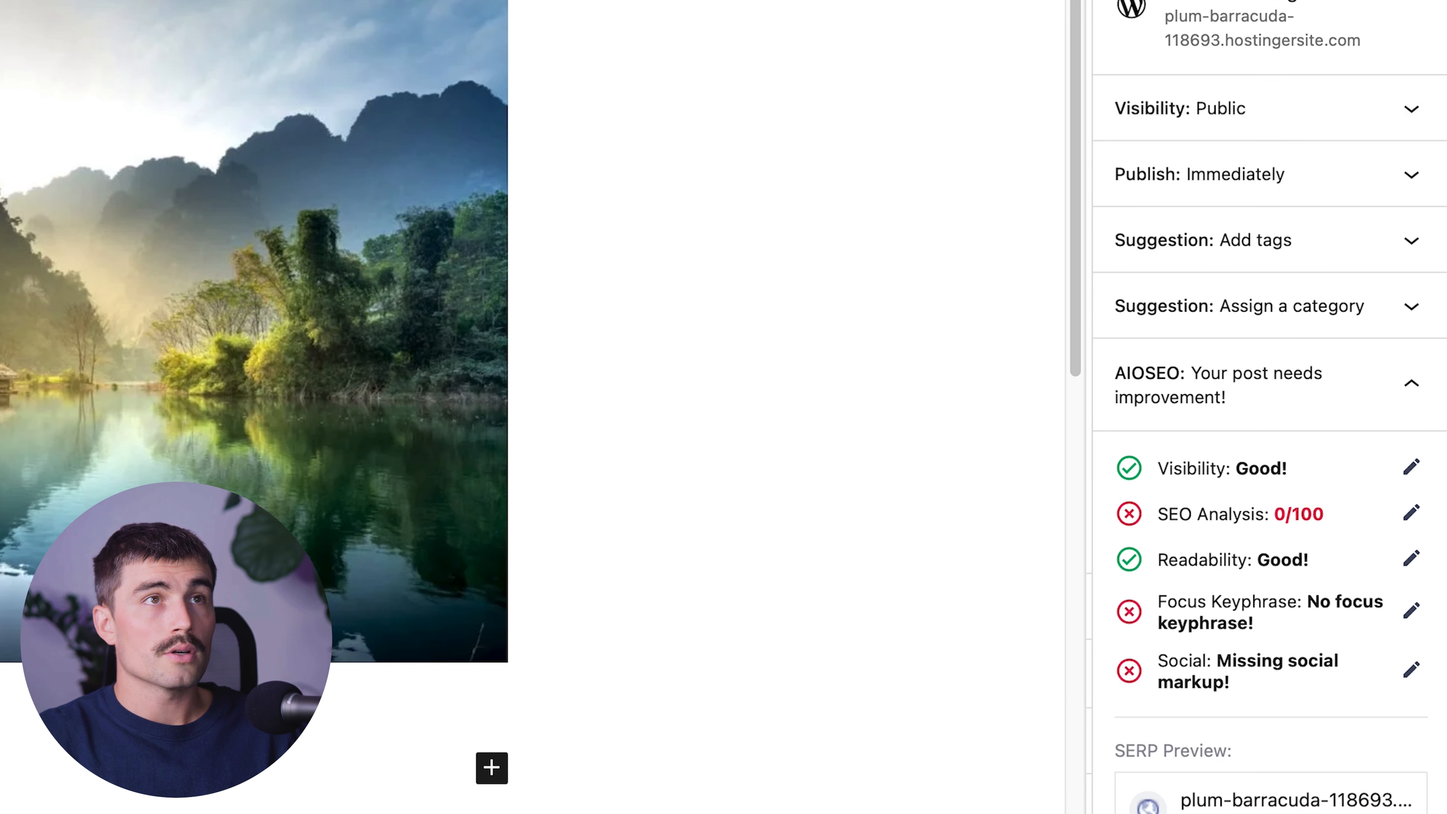
left_click(1279, 113)
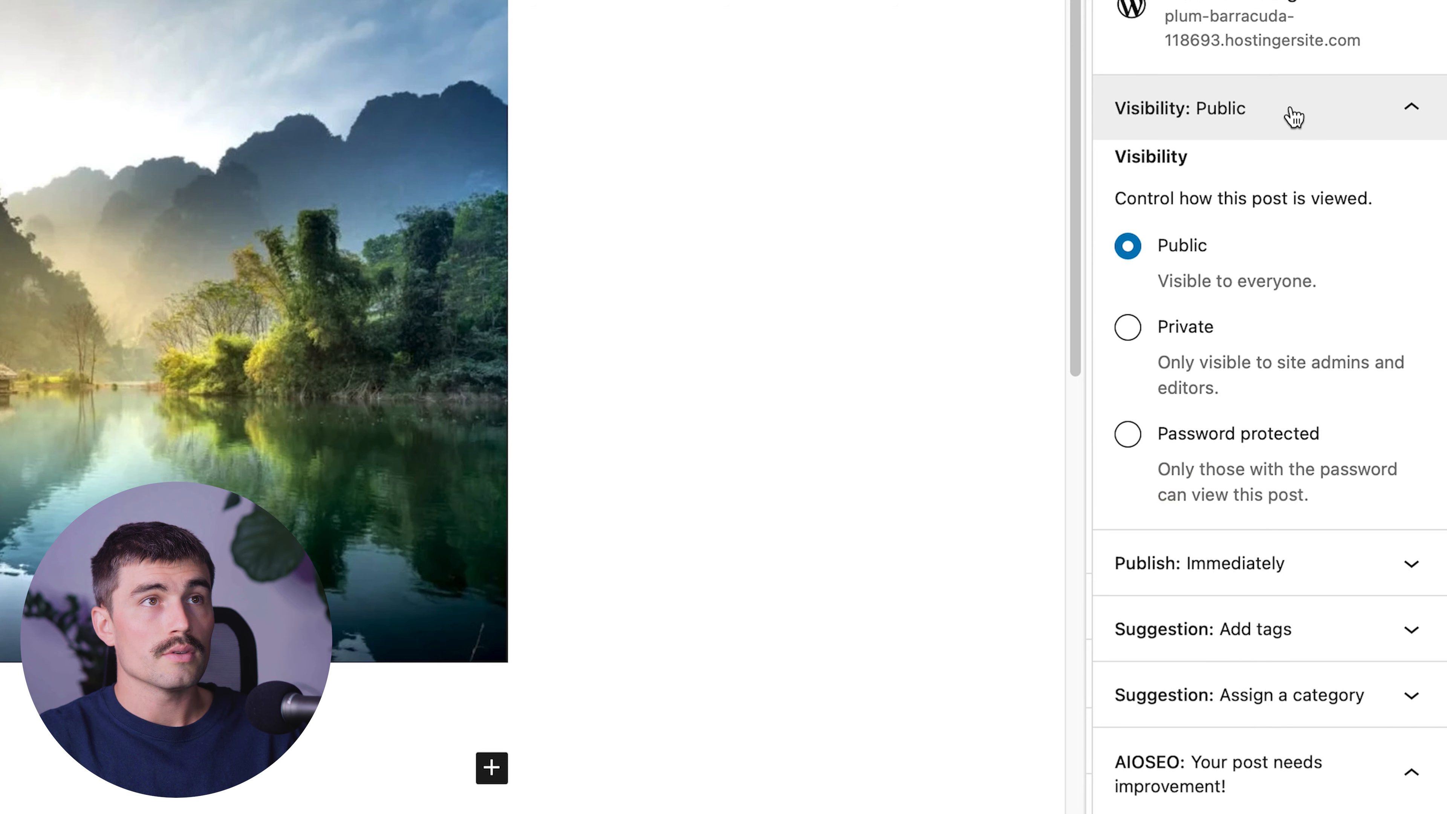
left_click(1298, 129)
left_click(1310, 191)
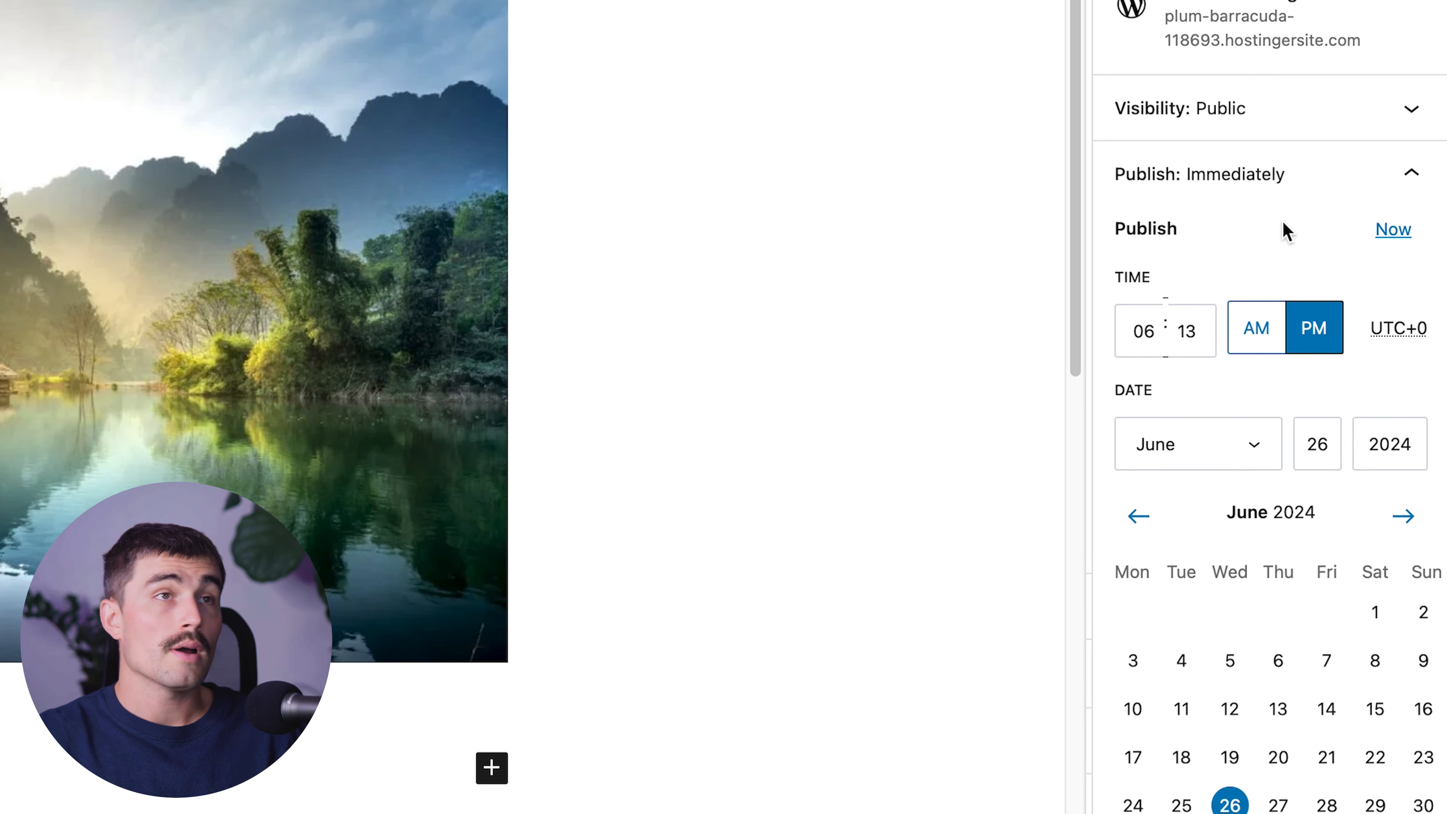
scroll(1265, 211, "down", 3)
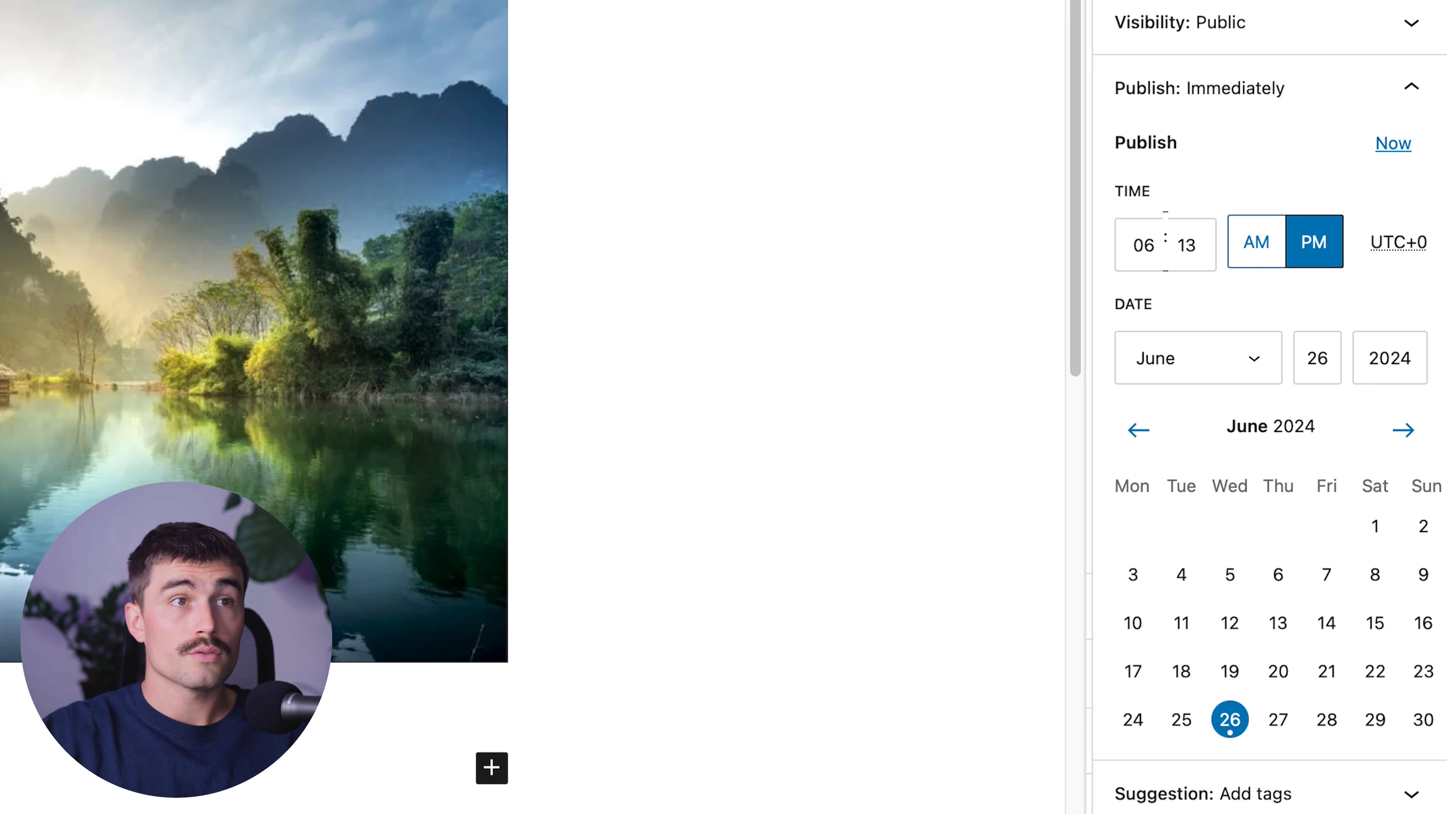
left_click(1416, 90)
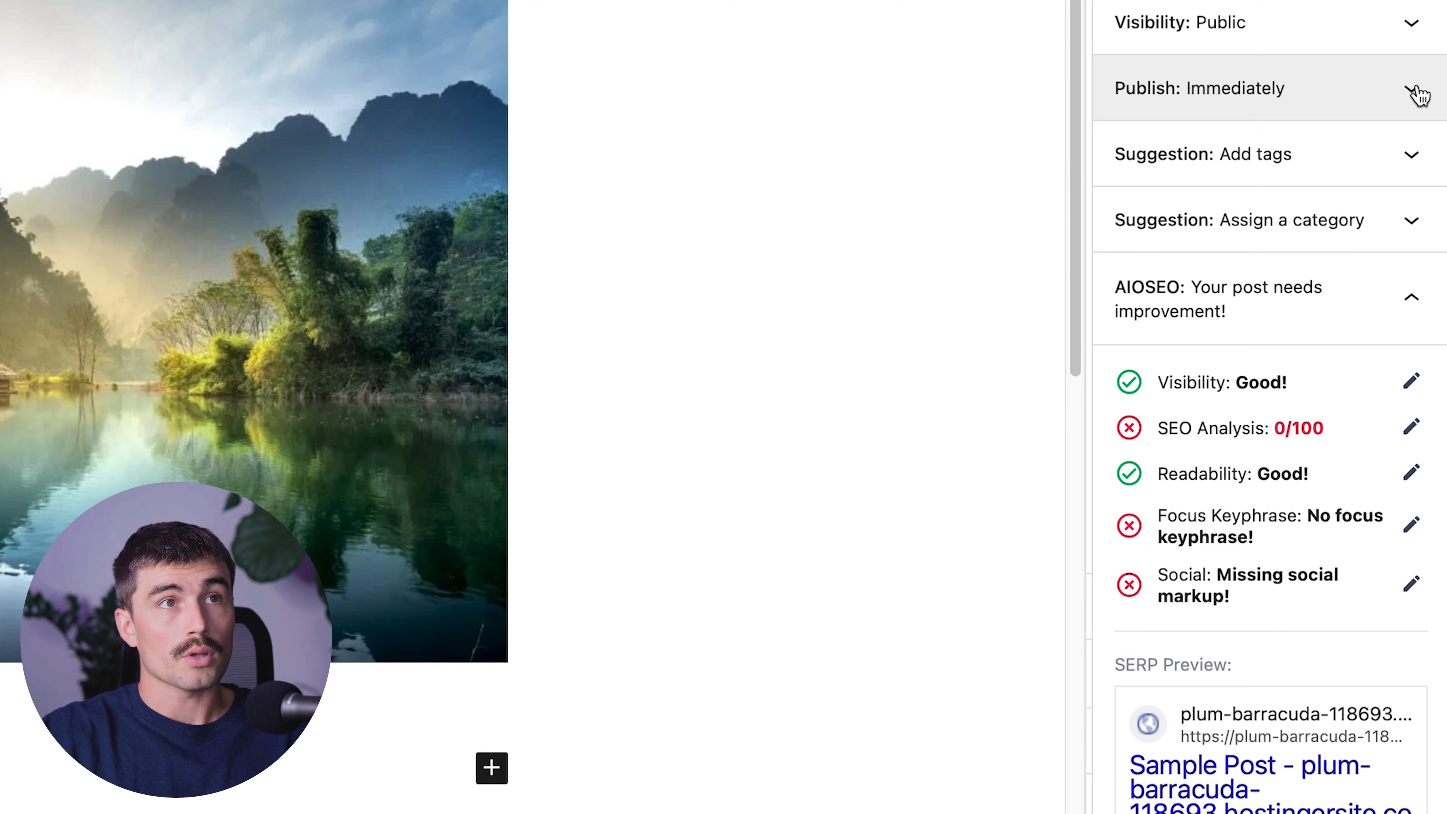
left_click(1153, 166)
left_click(1204, 374)
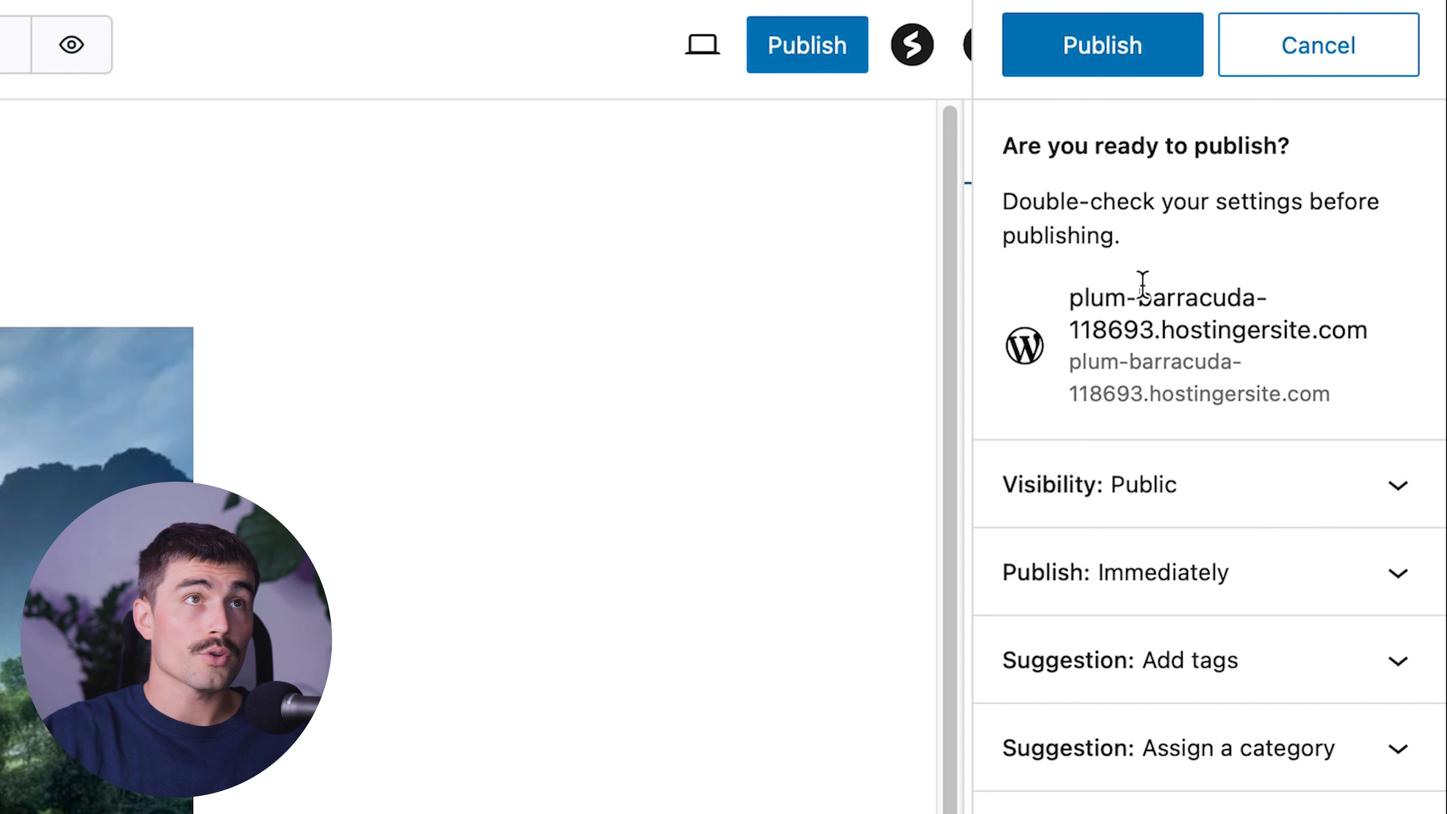
Publish the post immediately with public visibility and view the live post.
left_click(1098, 52)
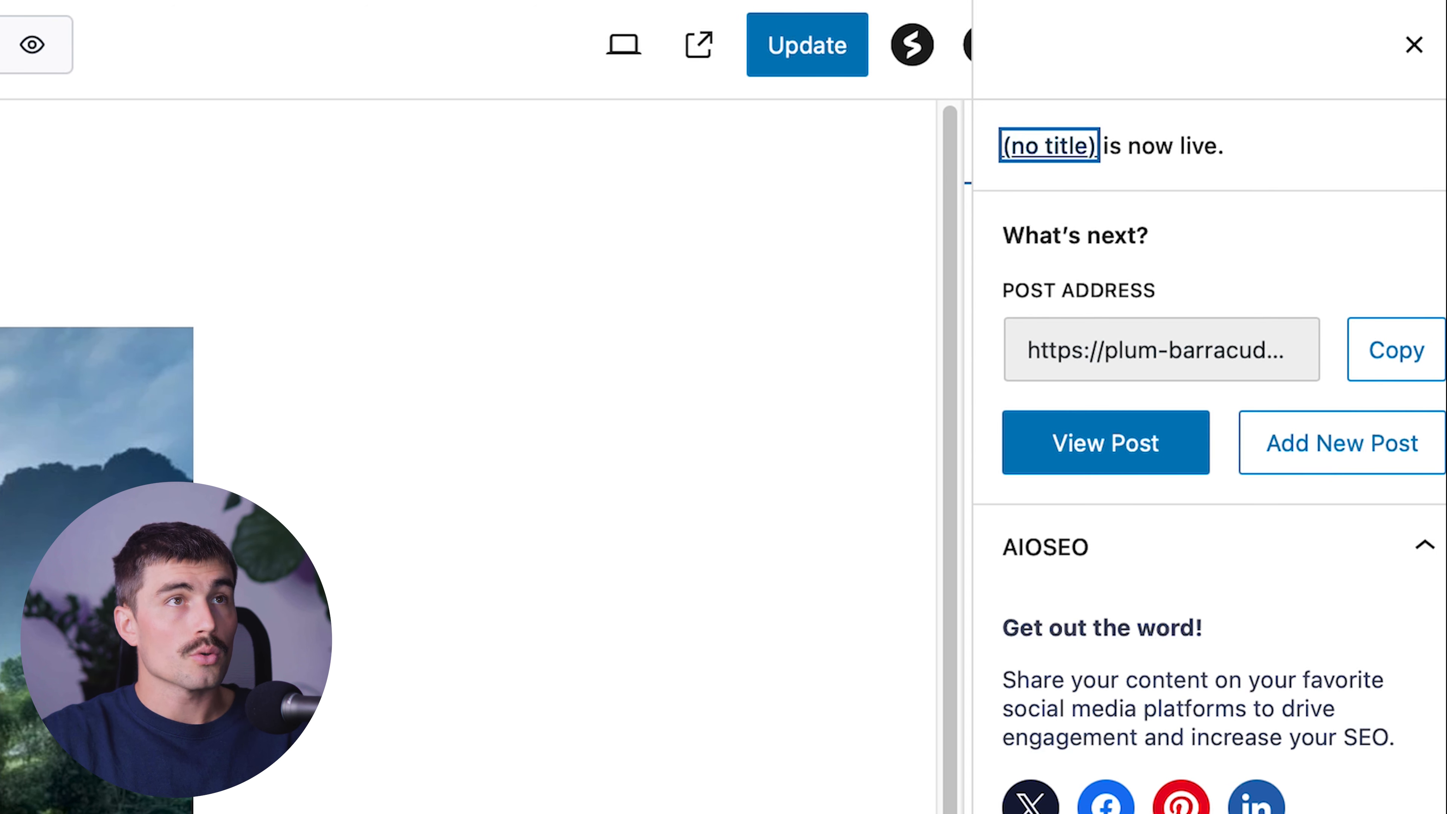
left_click(1093, 452)
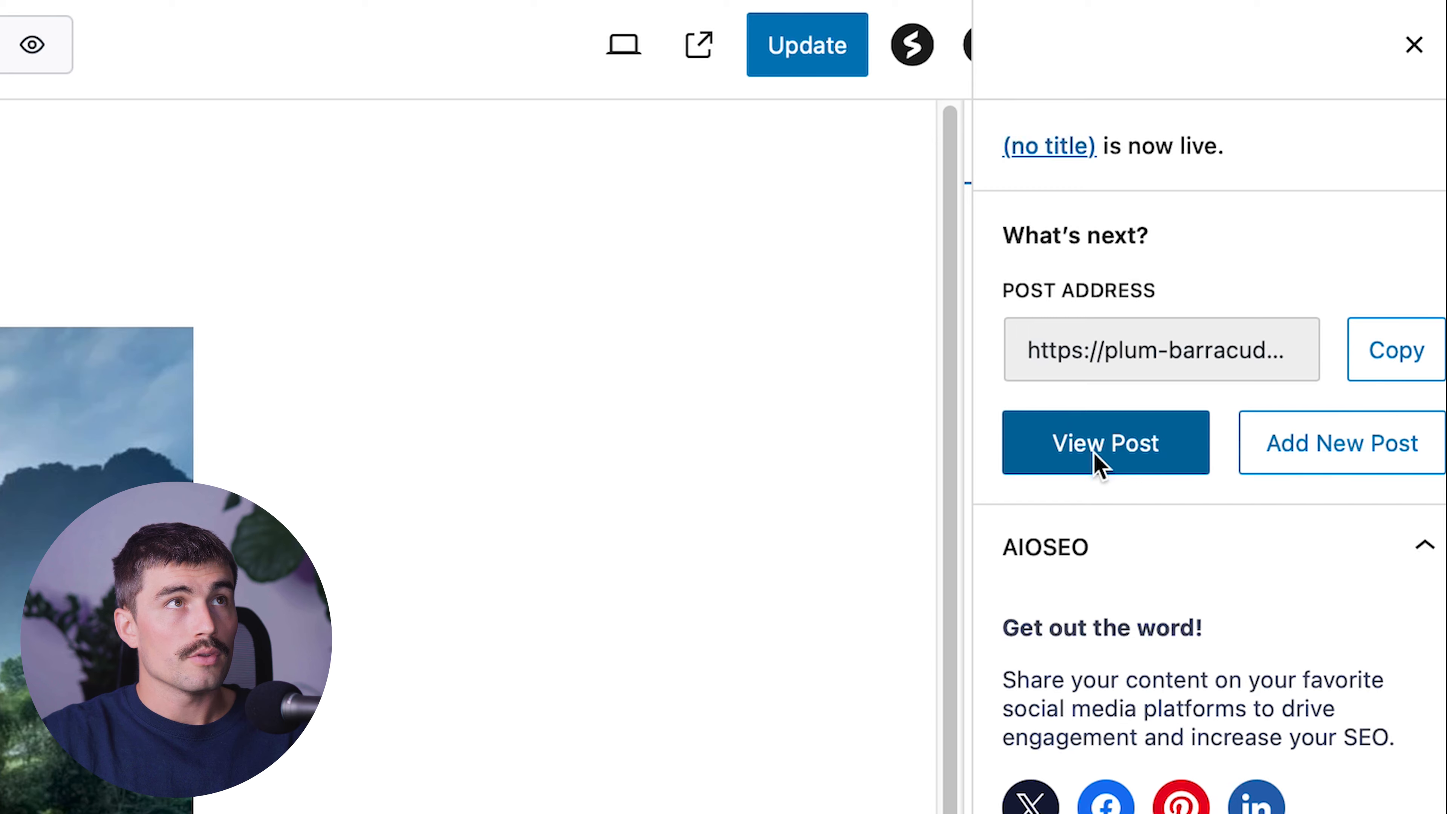
scroll(927, 317, "down", 15)
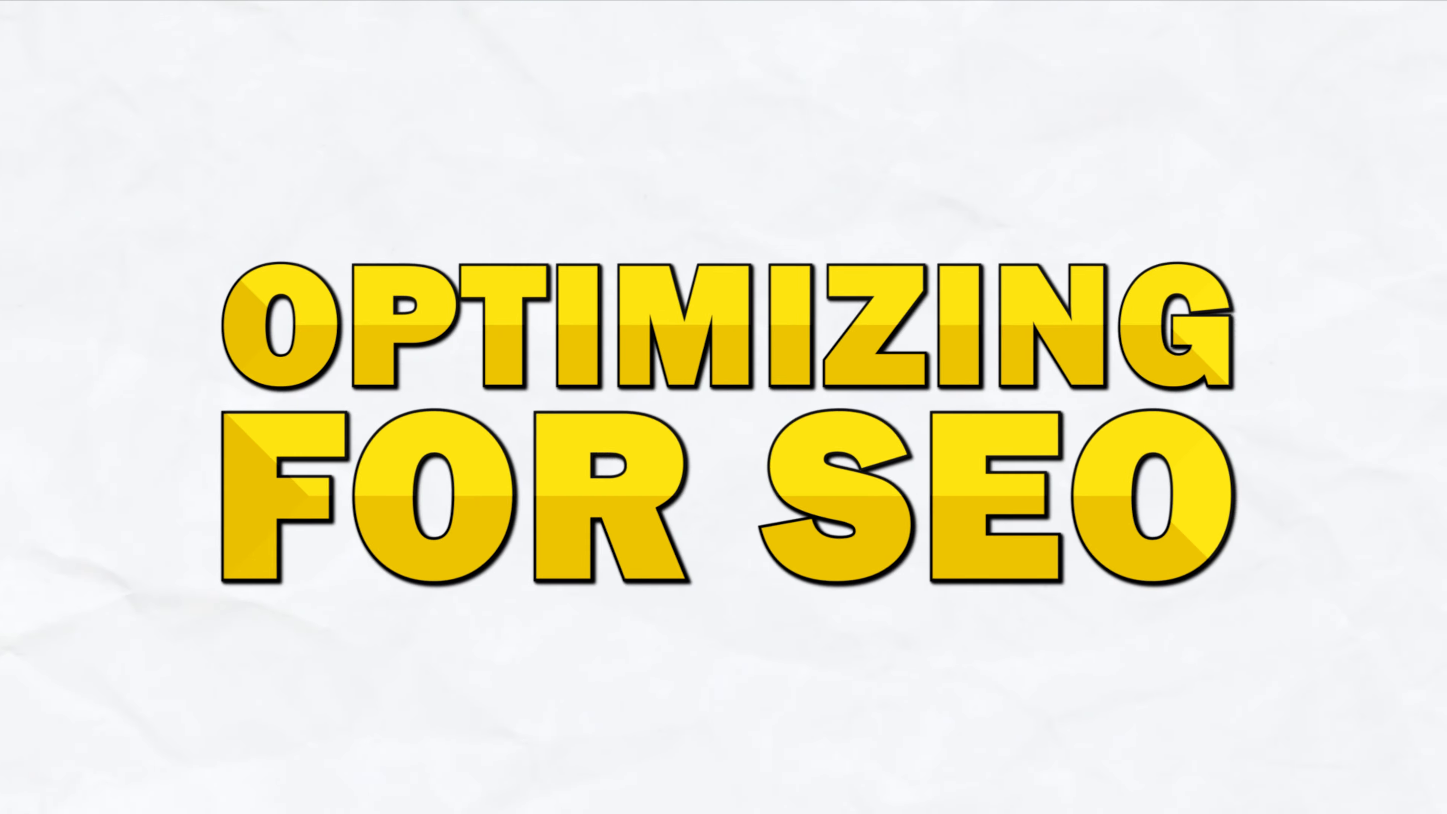